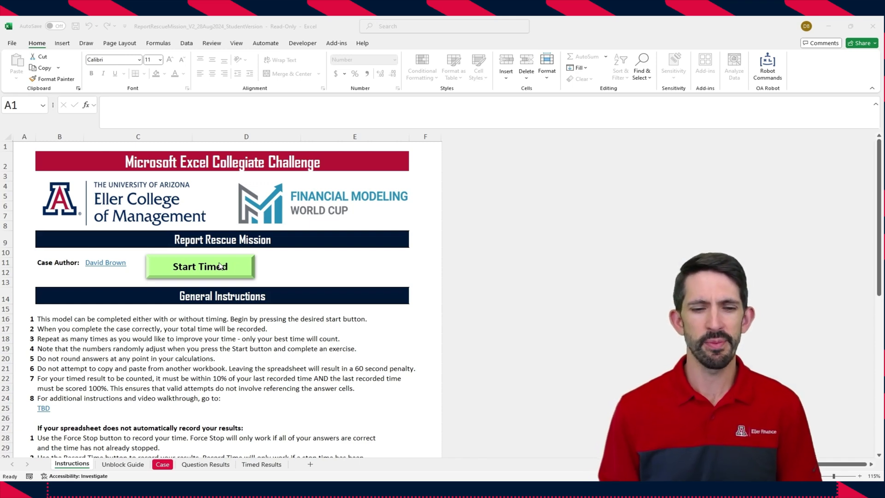
Switch to the Case sheet and scroll to view Question 1 and the data table.
click(220, 266)
key(ctrl+Page_Down)
key(ctrl+Page_Down)
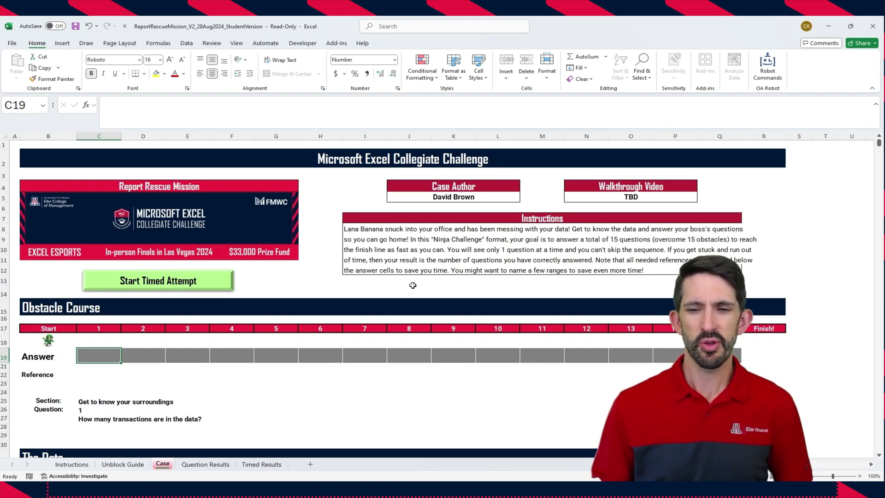
scroll(412, 285, up, 3)
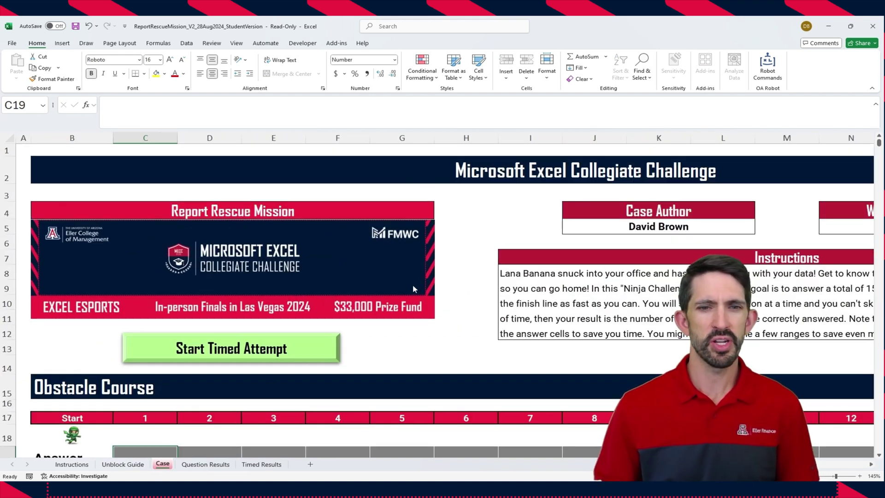
scroll(413, 289, down, 4)
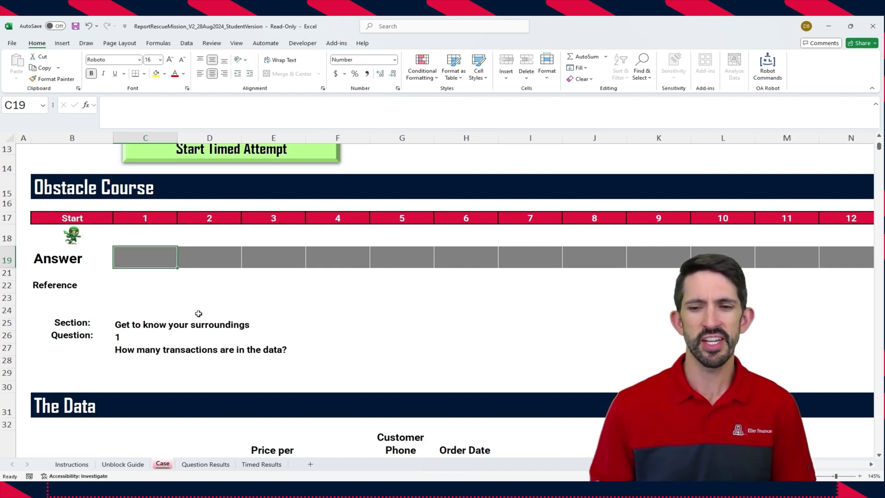
scroll(207, 302, down, 1)
scroll(206, 302, down, 3)
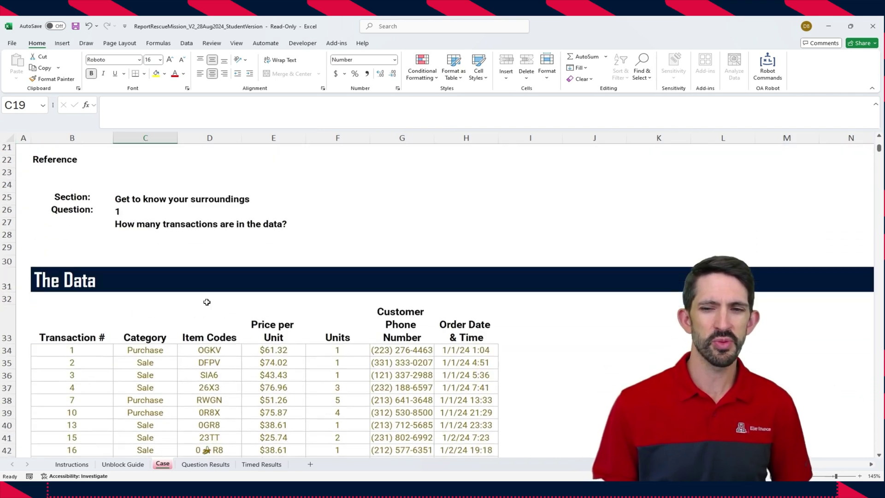
Step across the table headers, jump to last data row 1495, then return to the top.
click(73, 312)
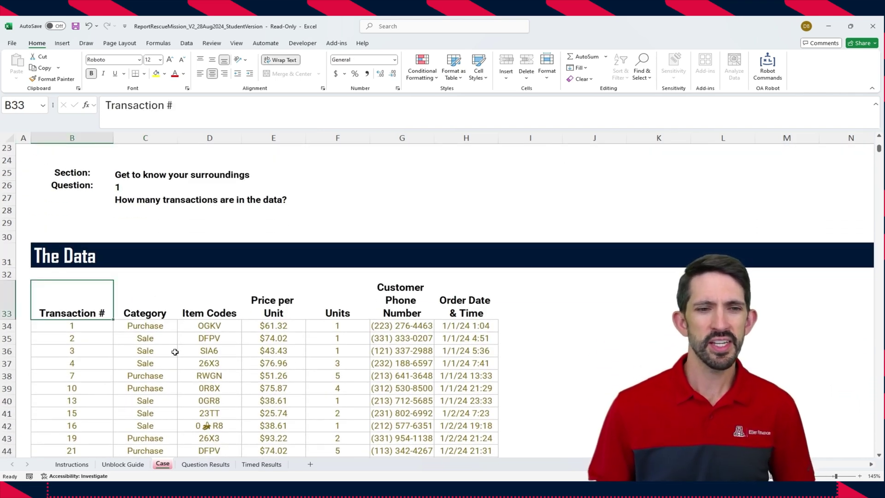
key(Right)
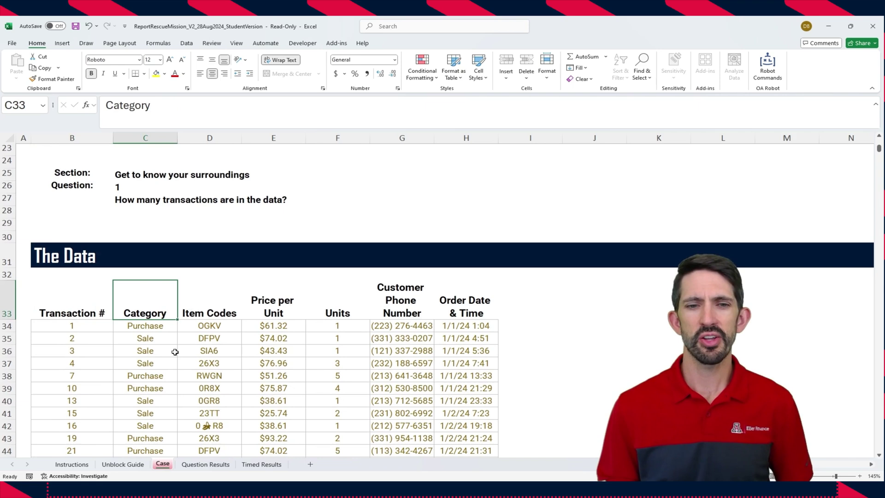
key(Right)
key(Right)
key(Right)
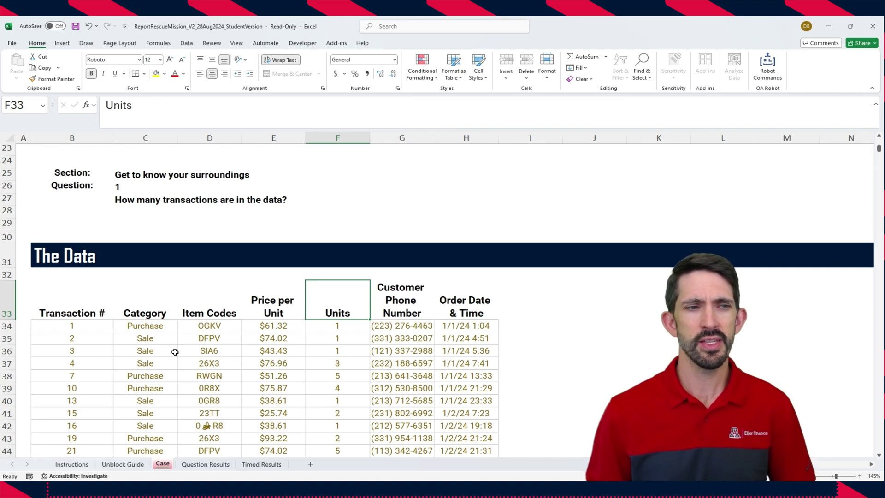
key(Right)
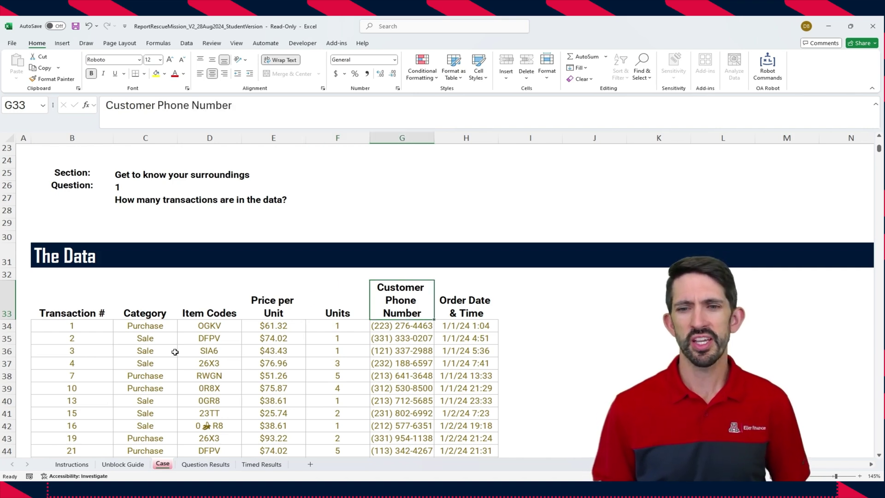
key(Right)
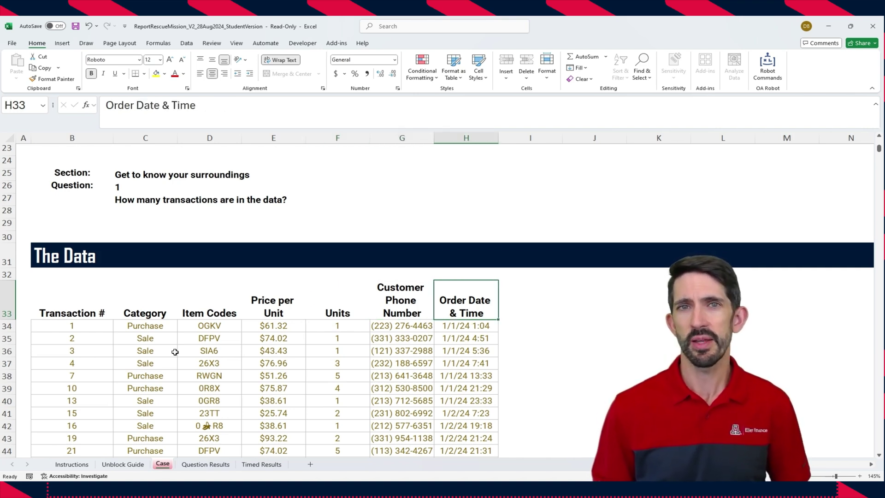
key(Down)
key(Left)
key(ctrl+Down)
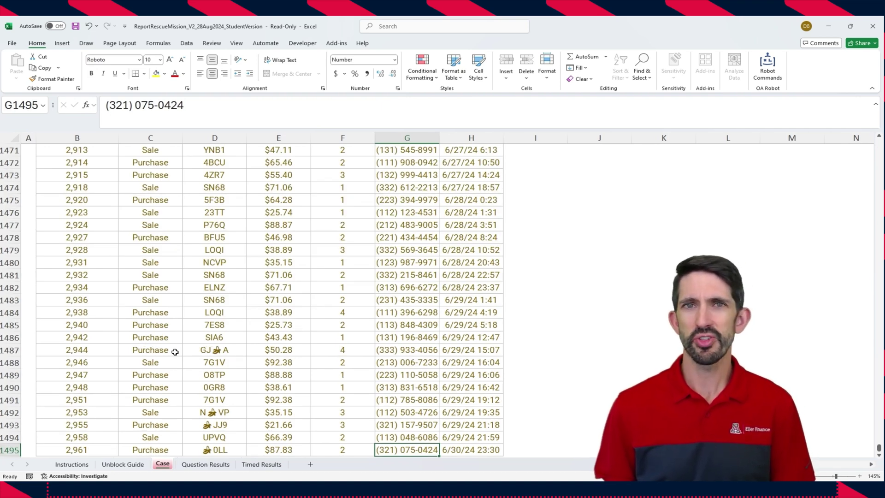
key(ctrl+Up)
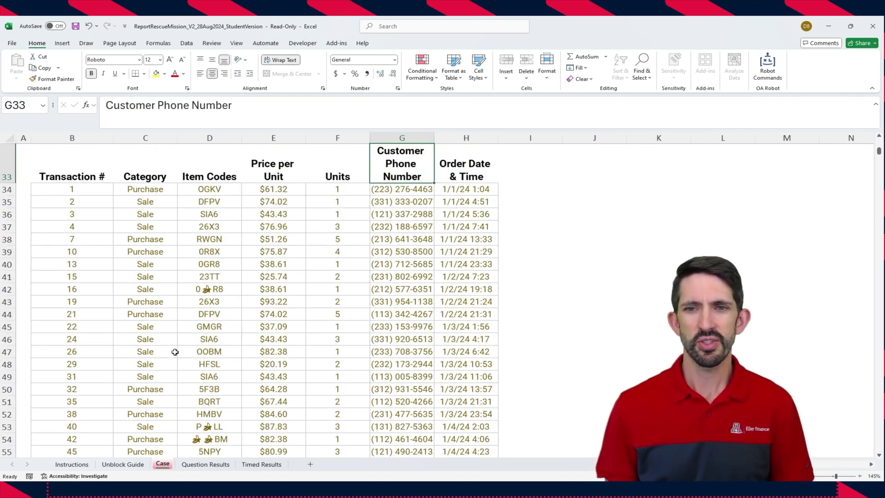
key(Up)
scroll(175, 352, up, 1)
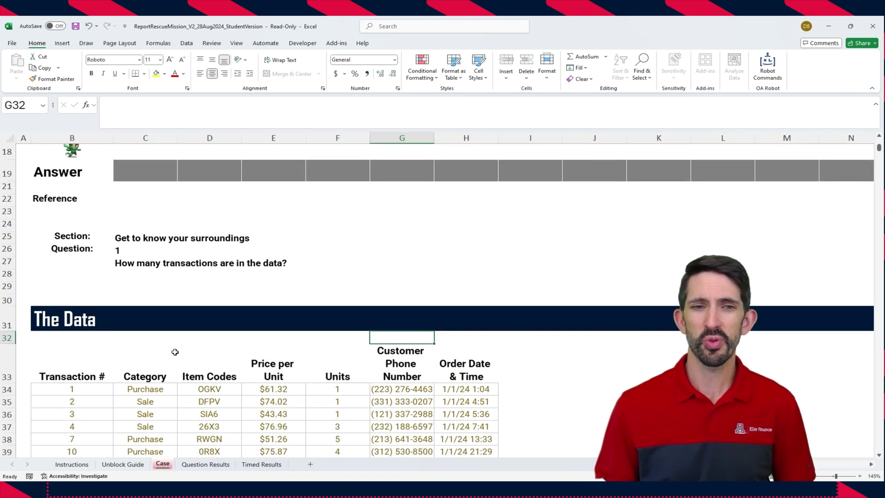
scroll(175, 351, up, 1)
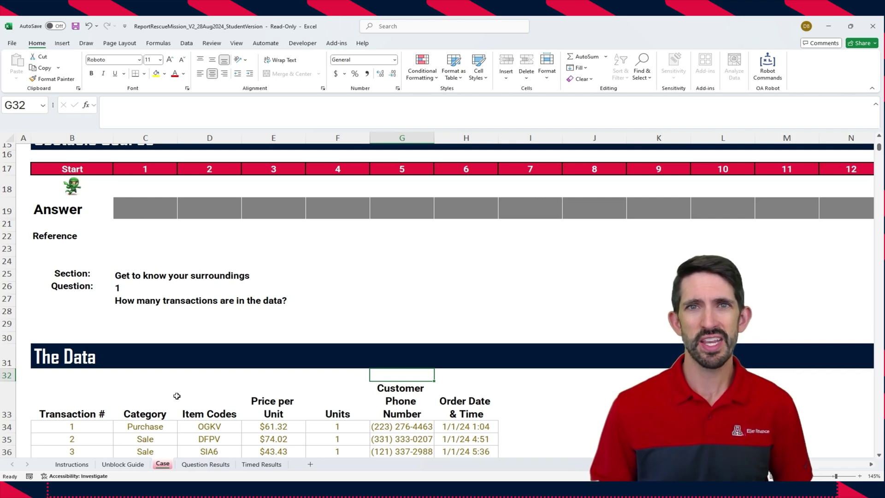
Select the transaction numbers B34:B1495 and name the range 'Count' in the Name Box.
scroll(204, 370, down, 2)
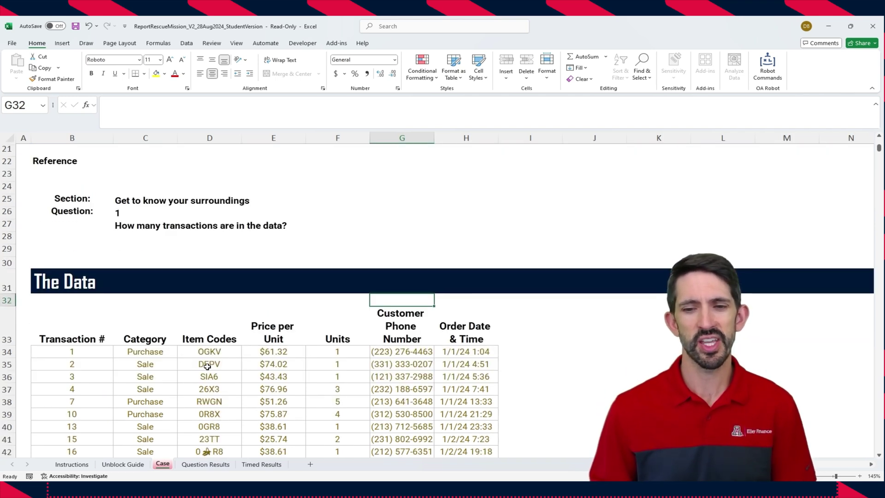
click(84, 333)
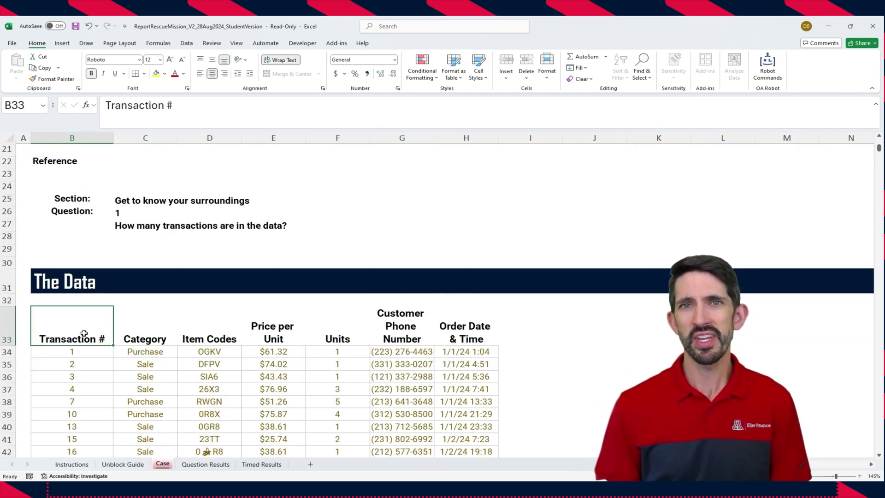
key(Down)
scroll(84, 333, down, 3)
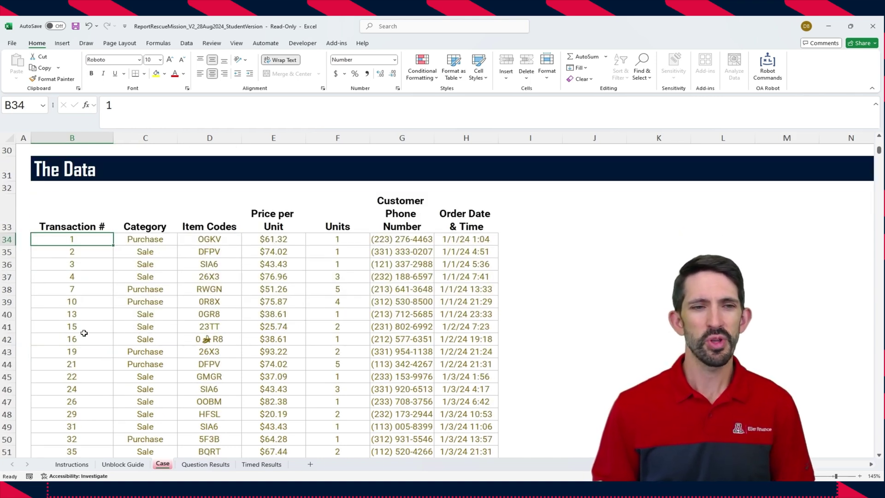
key(ctrl+shift+Down)
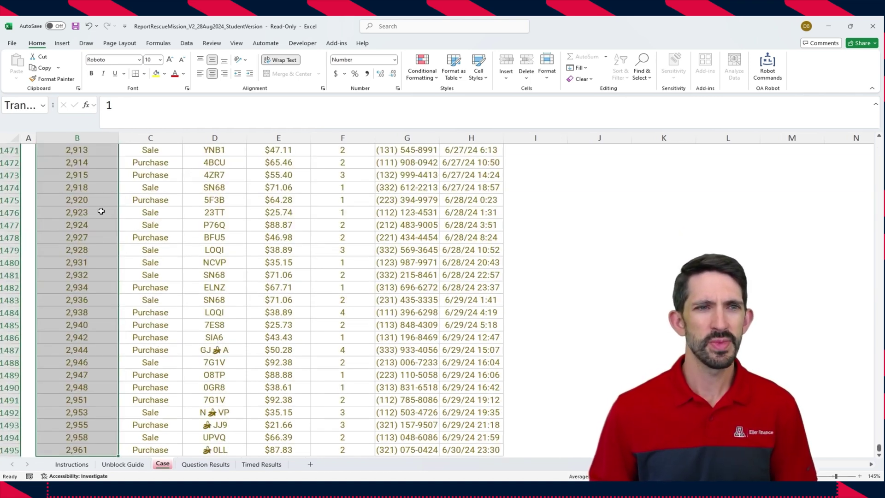
click(28, 105)
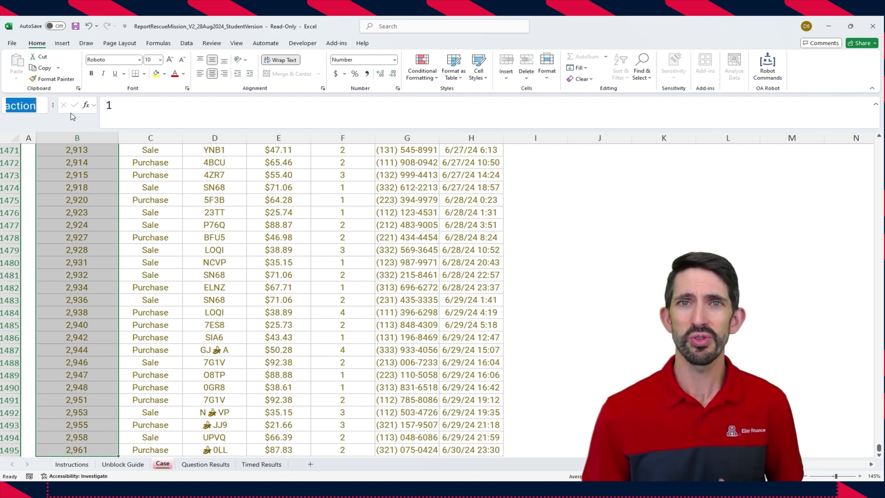
text(Count)
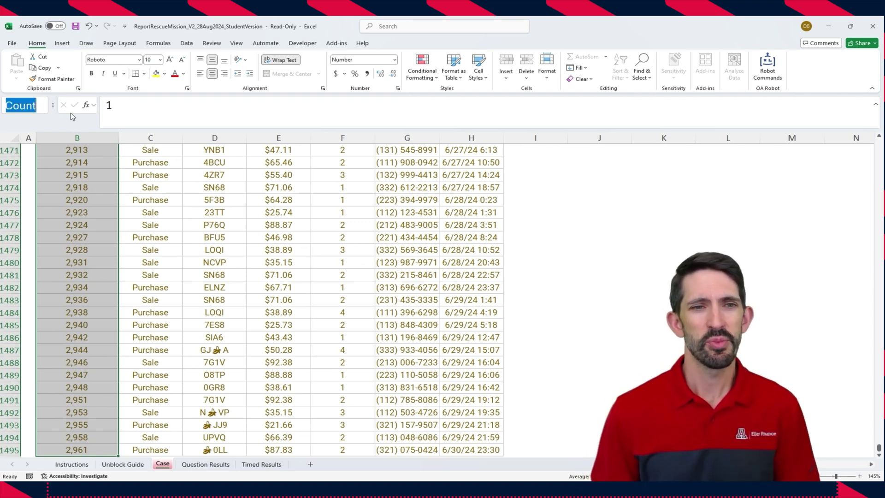
key(Return)
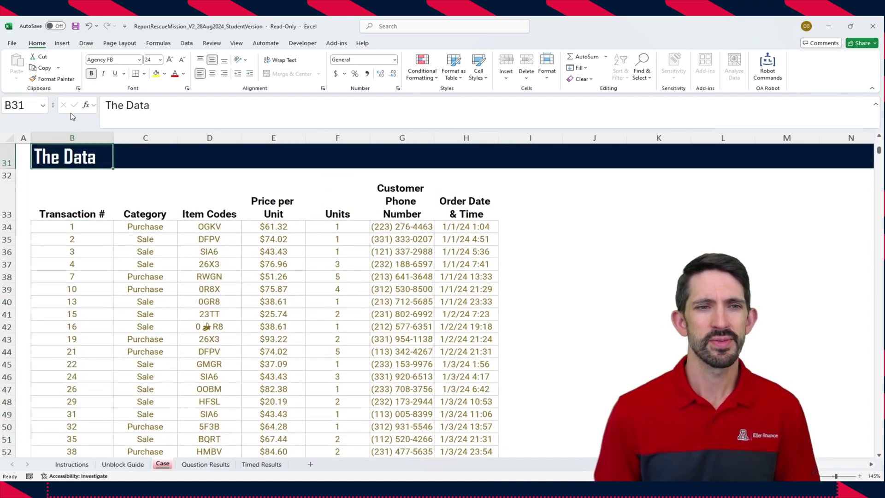
Reselect the transaction numbers to verify the name, then select header row B33:H33.
key(Down)
key(ctrl+shift+Down)
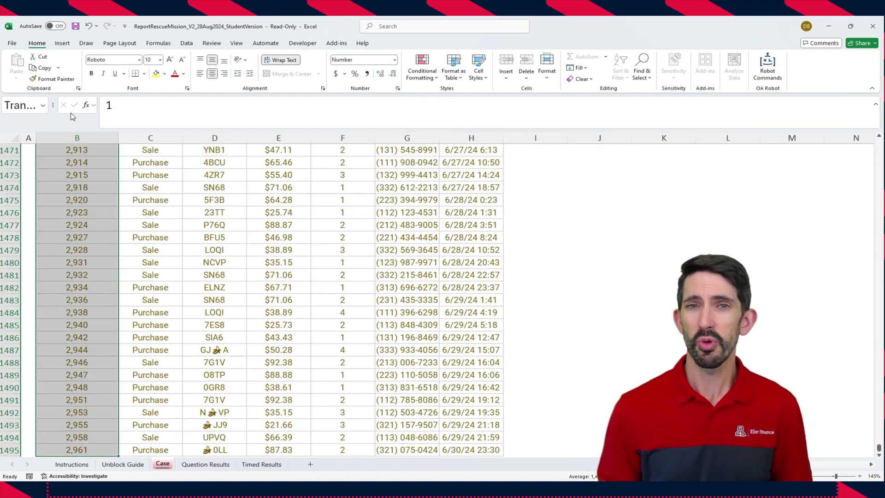
click(26, 106)
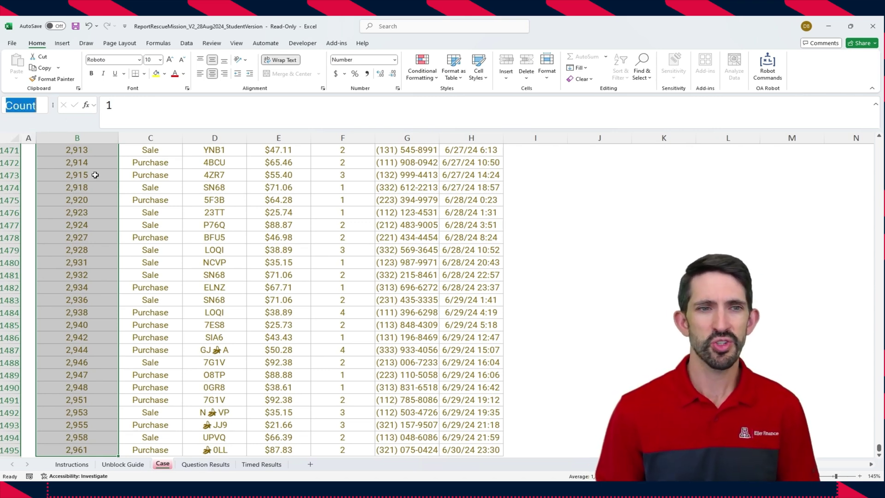
key(Escape)
key(ctrl+Up)
key(Up)
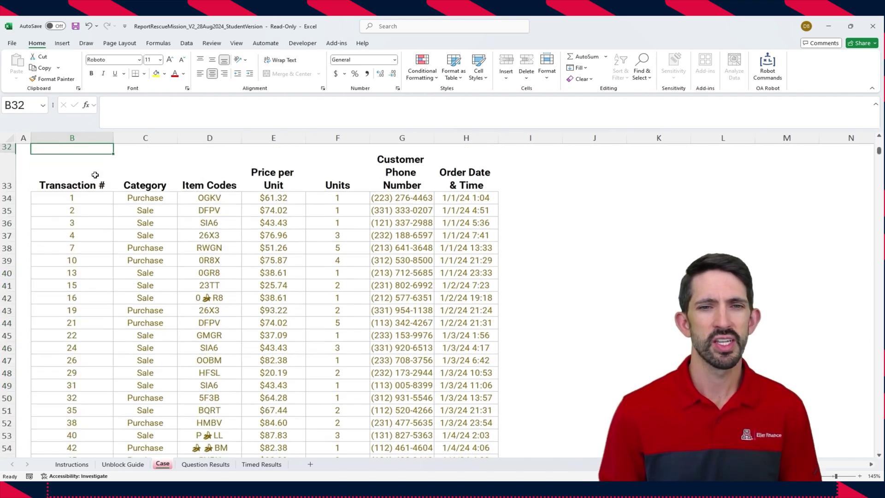
key(Down)
key(ctrl+shift+Right)
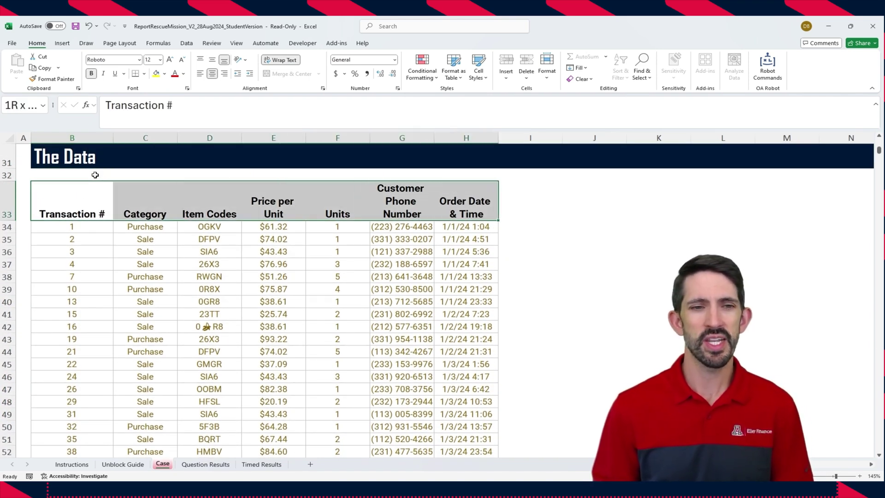
Create range names for table B33:H1495 from the top header row only.
key(shift+Down)
key(ctrl+shift+Down)
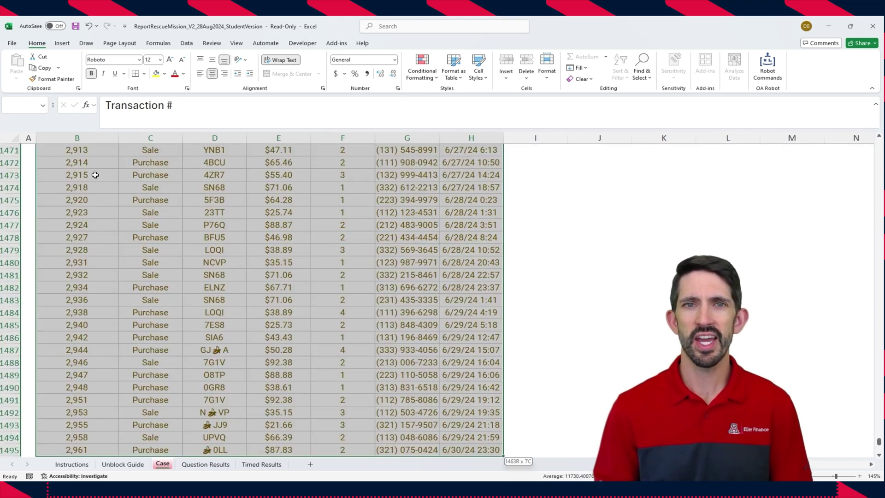
key(ctrl+BackSpace)
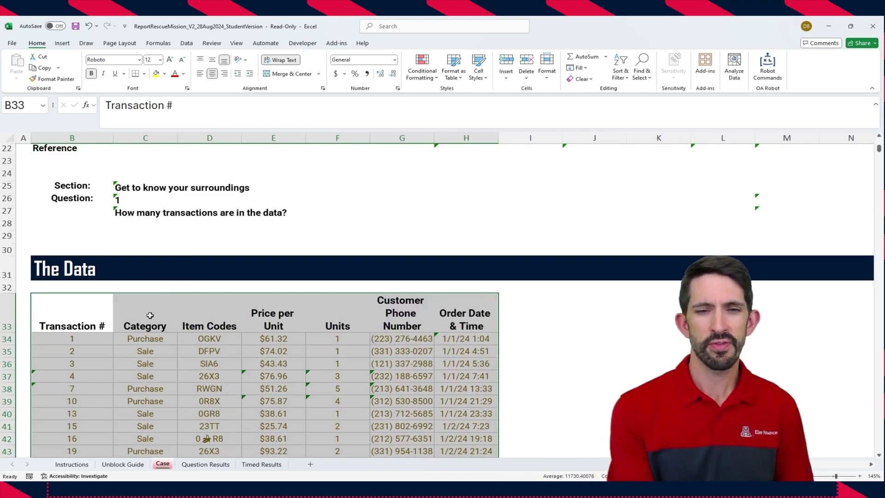
key(ctrl+shift+F3)
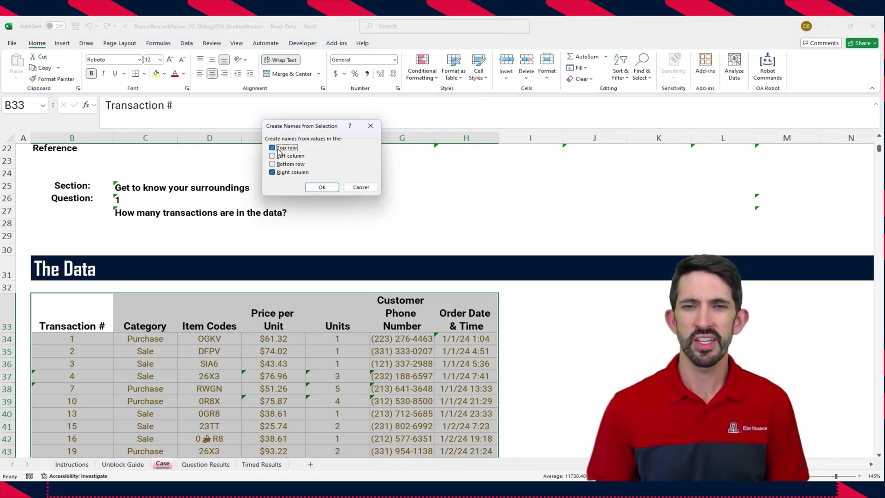
click(272, 173)
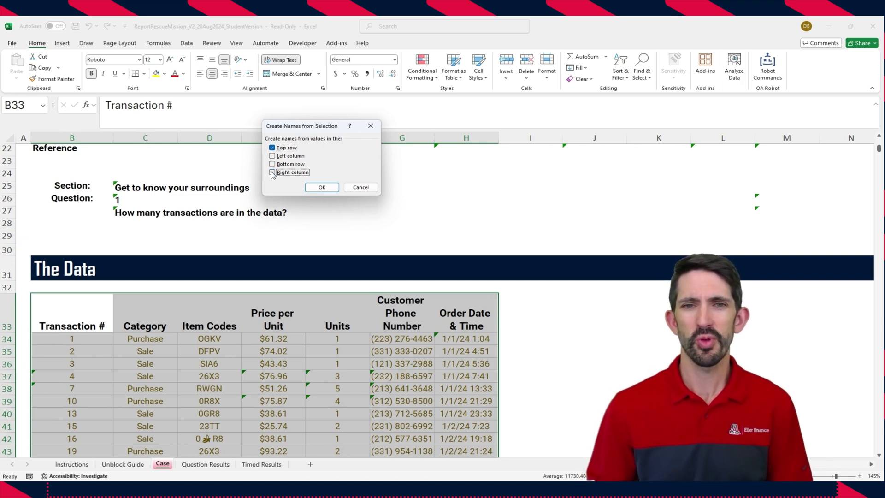
click(322, 187)
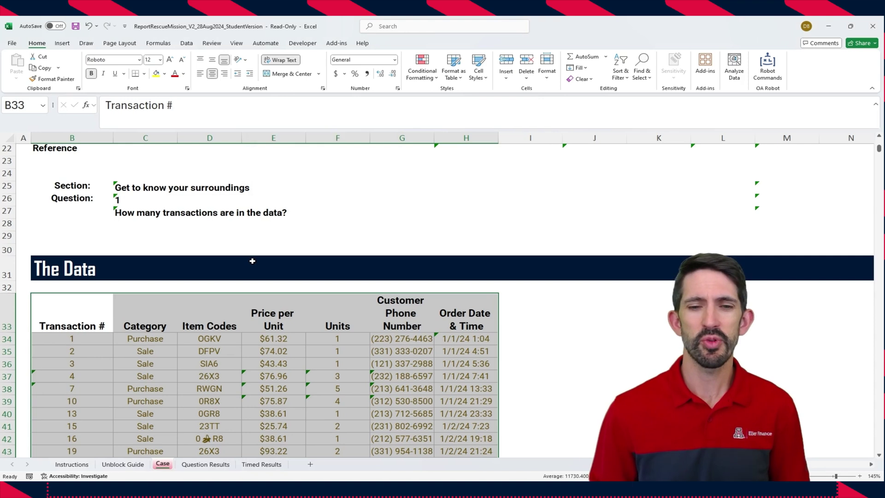
click(287, 319)
click(215, 316)
key(Left)
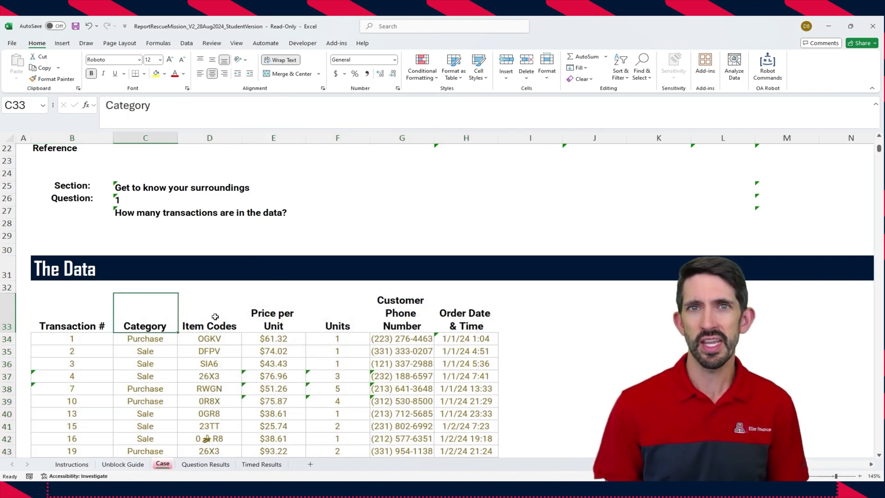
key(Left)
key(Right)
key(Right)
key(Right)
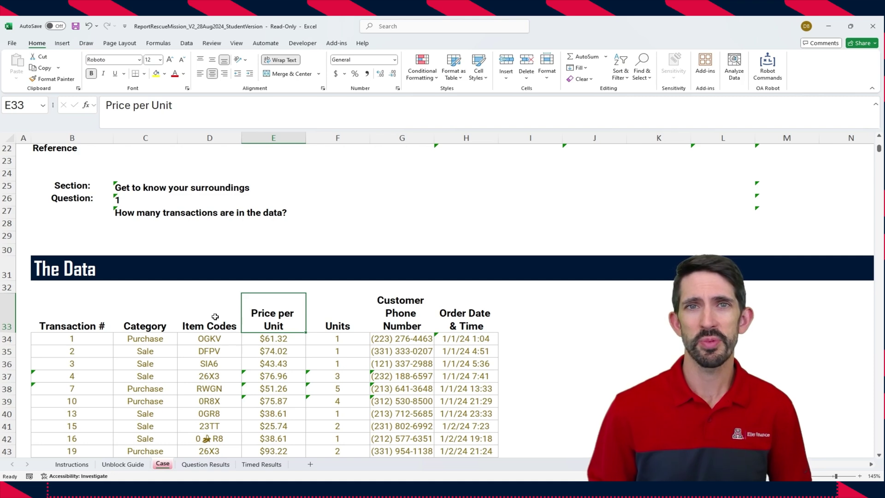
scroll(215, 317, up, 3)
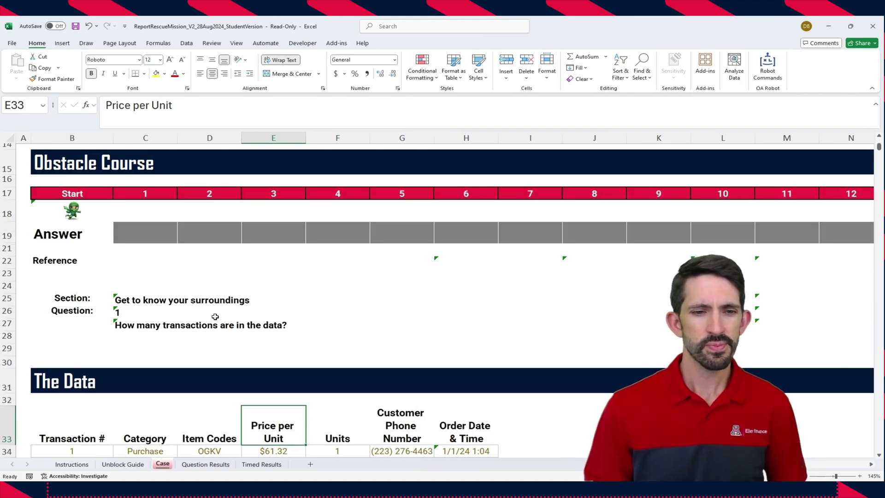
Start the timed challenge attempt and dismiss its start message.
scroll(184, 286, up, 1)
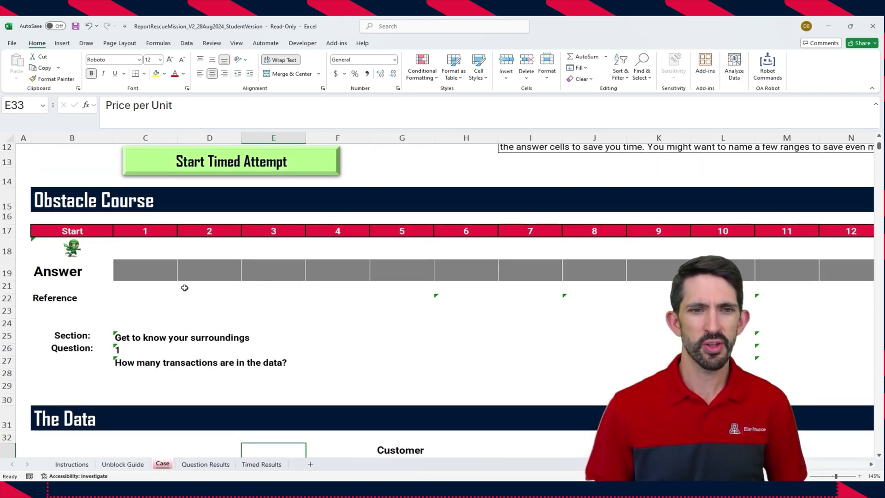
click(253, 159)
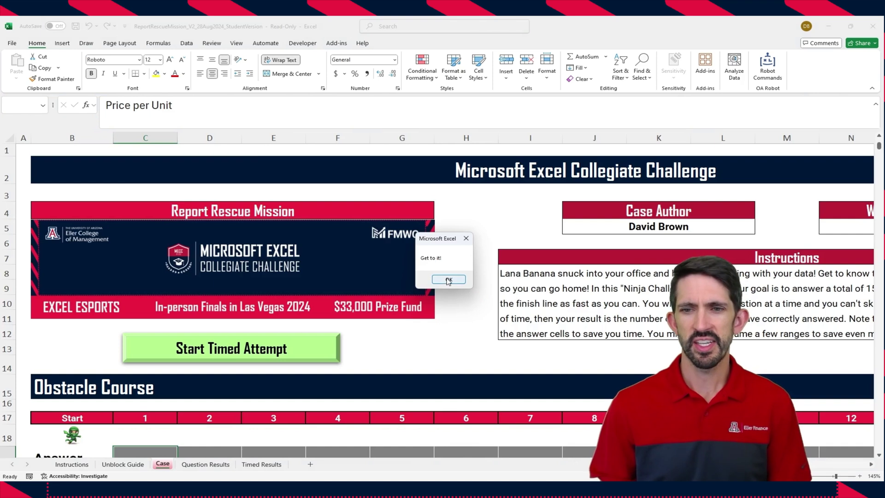
click(448, 279)
Enter =COUNT(Transaction) in C19, returning 1,462 transactions.
scroll(362, 267, down, 5)
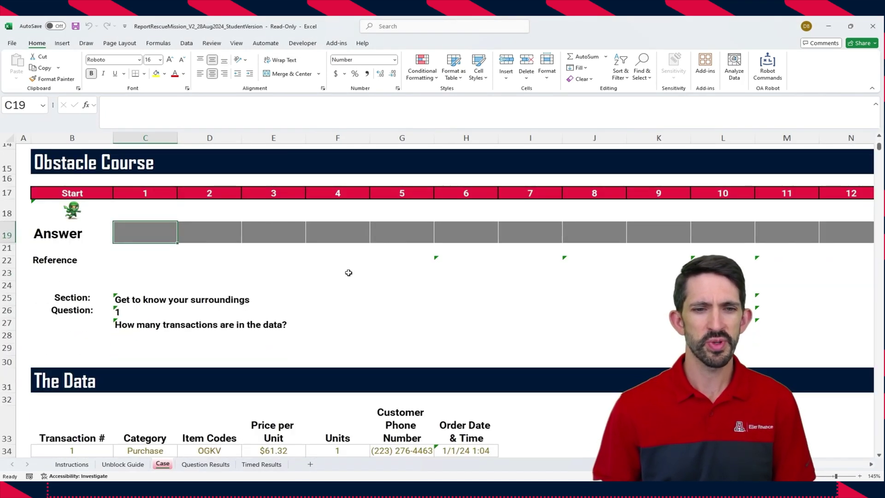
scroll(322, 270, down, 1)
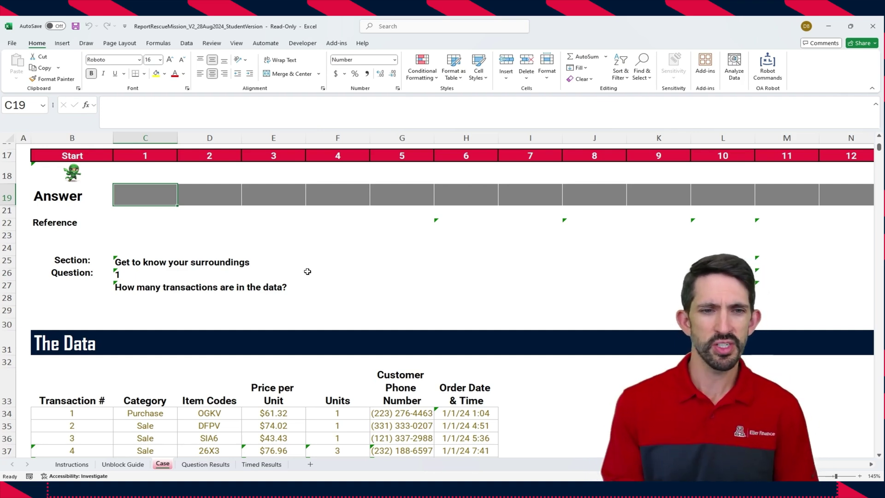
text(=count)
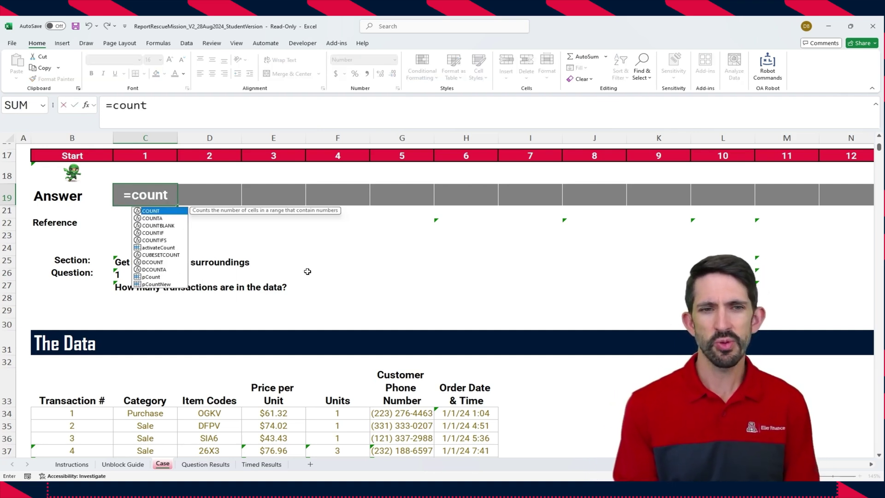
text(()
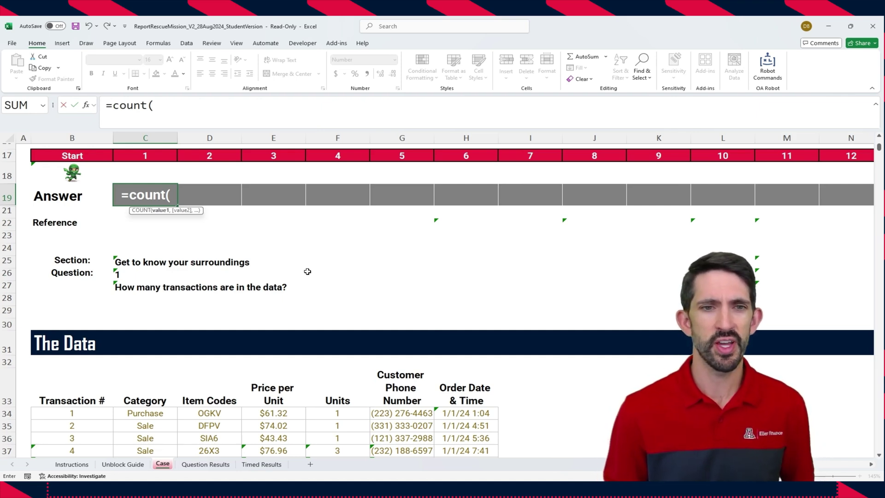
text(tran)
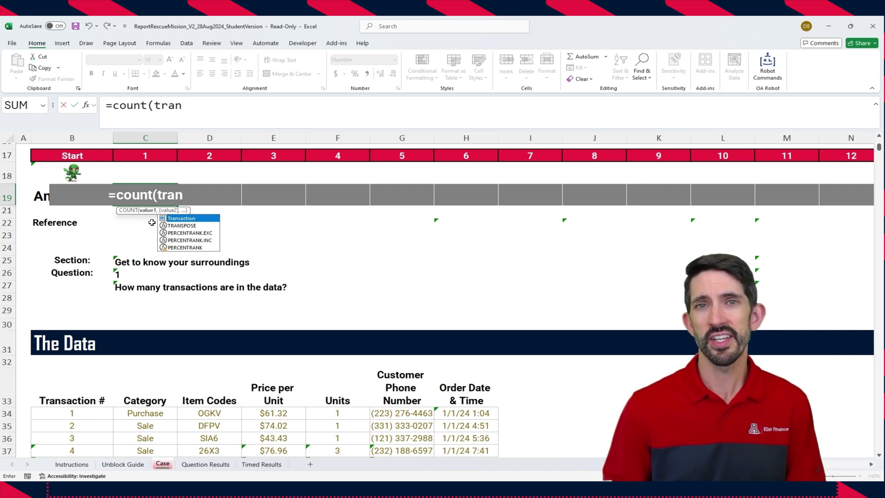
key(Tab)
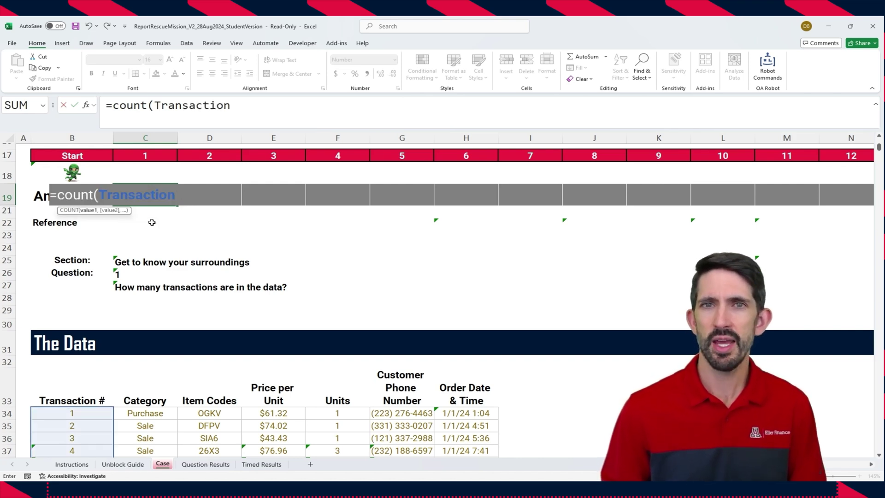
text())
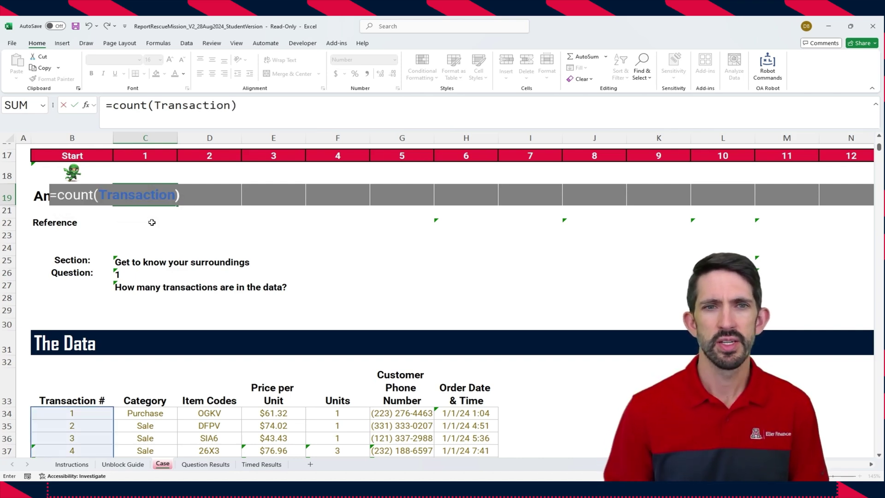
key(Return)
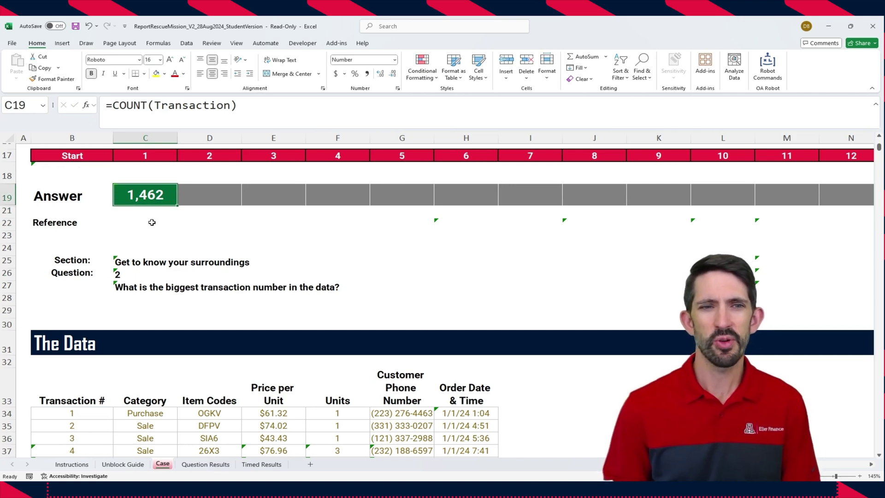
Enter =MAX(Transaction) in D19, returning the largest transaction number 2,961.
key(Right)
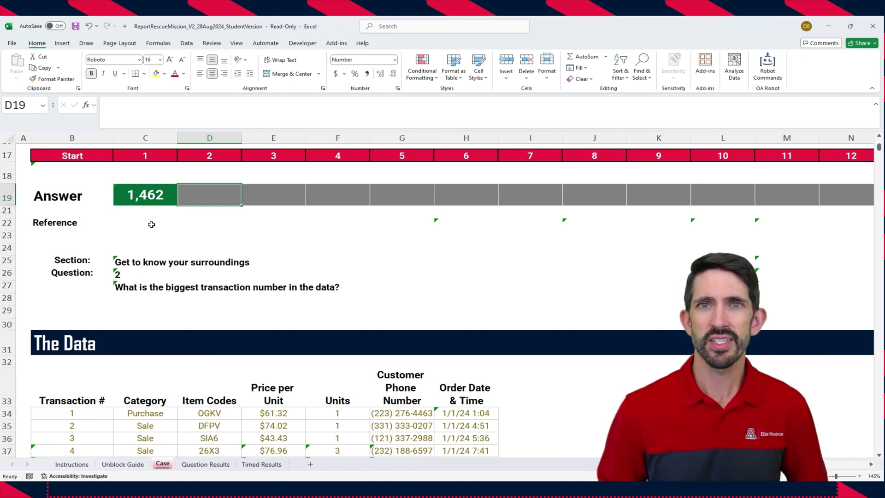
text(=max()
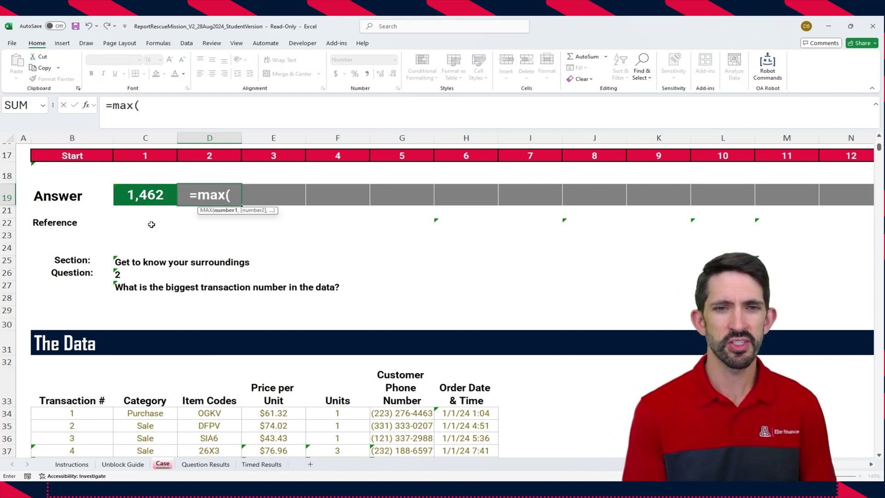
text(tra)
key(Down)
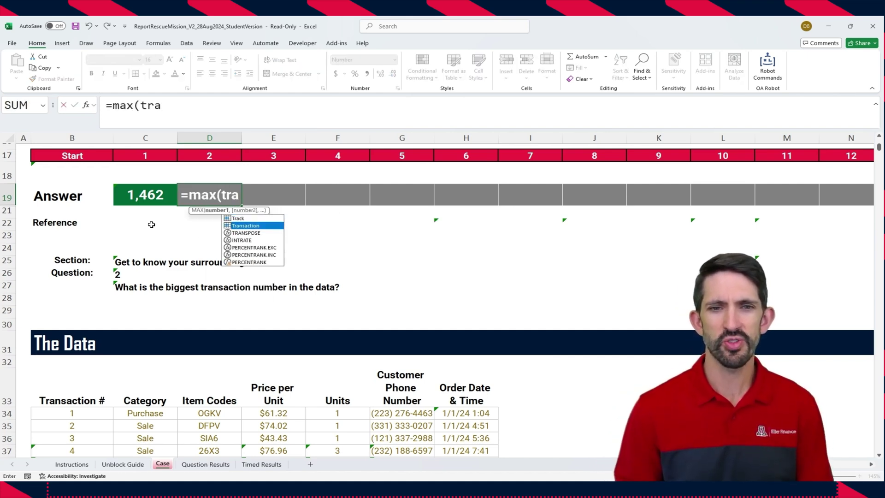
key(Tab)
text())
key(ctrl+Return)
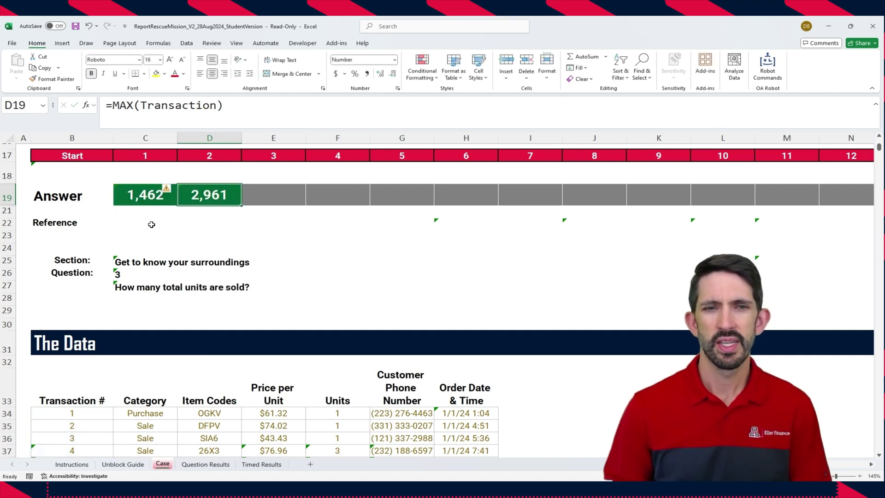
key(Right)
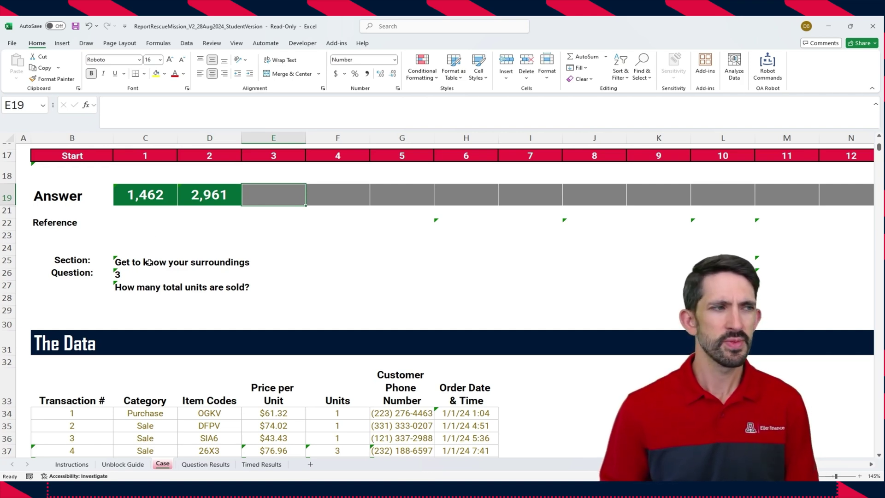
Enter =SUM(Units) in E19, totaling 2,746 units sold.
text(=)
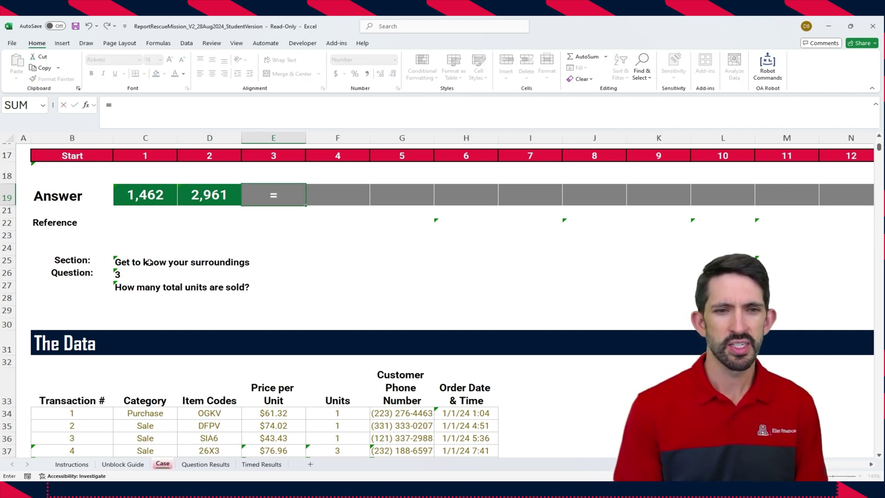
text(sum(u)
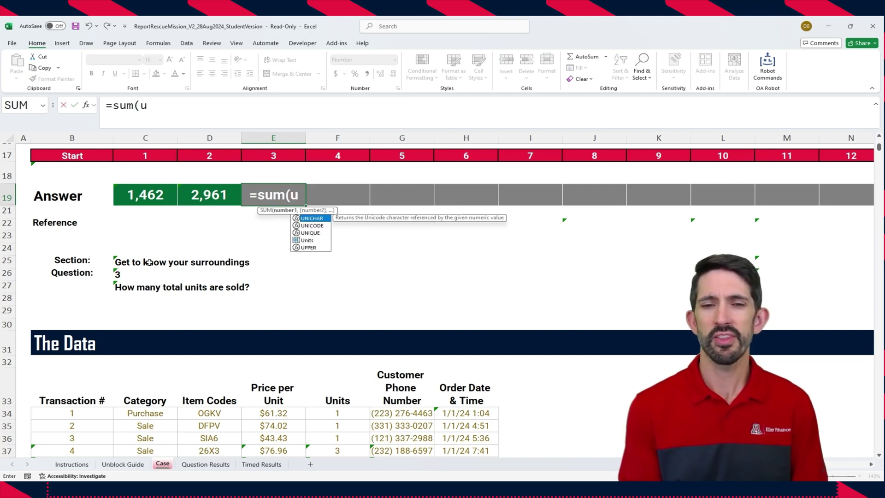
text(ni)
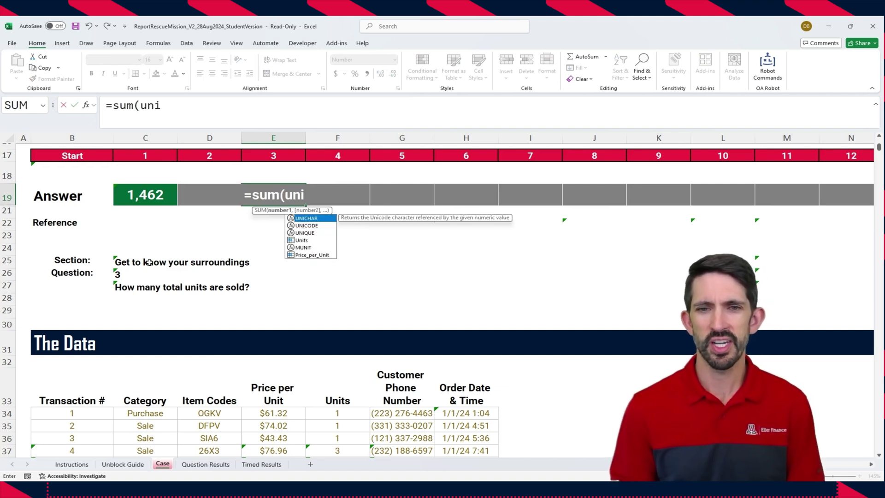
key(Down)
key(Down)
key(Down)
key(Tab)
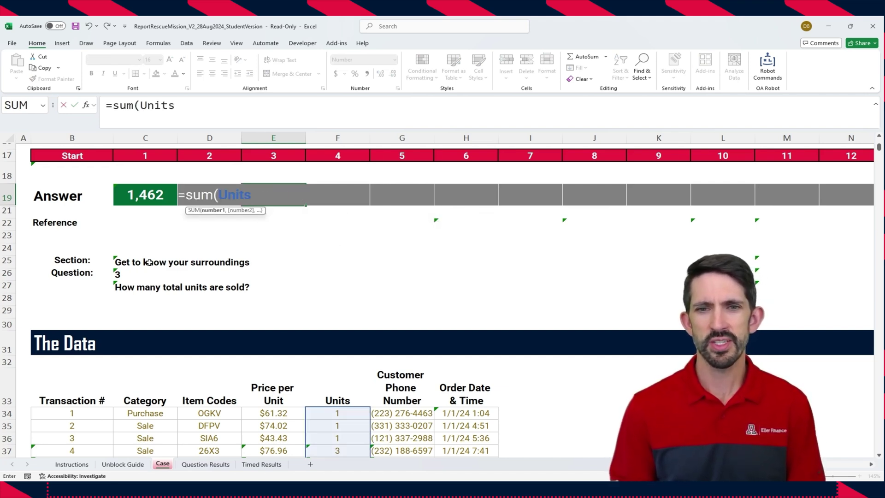
text())
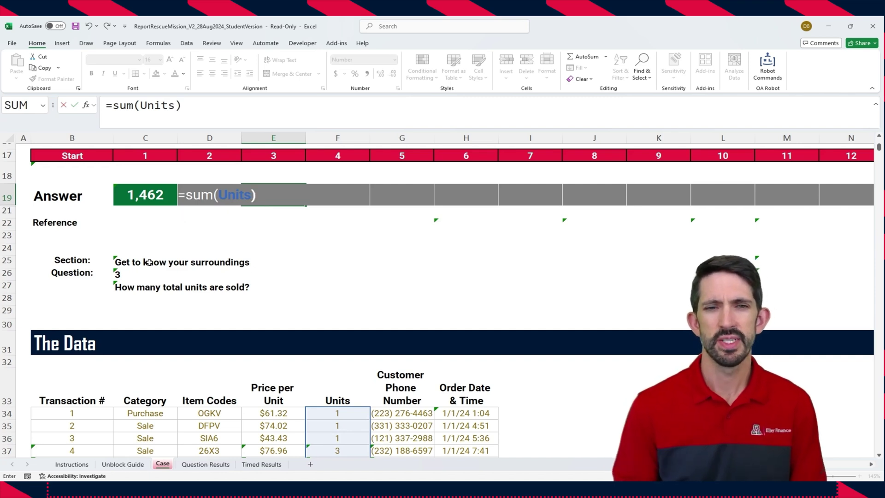
key(Return)
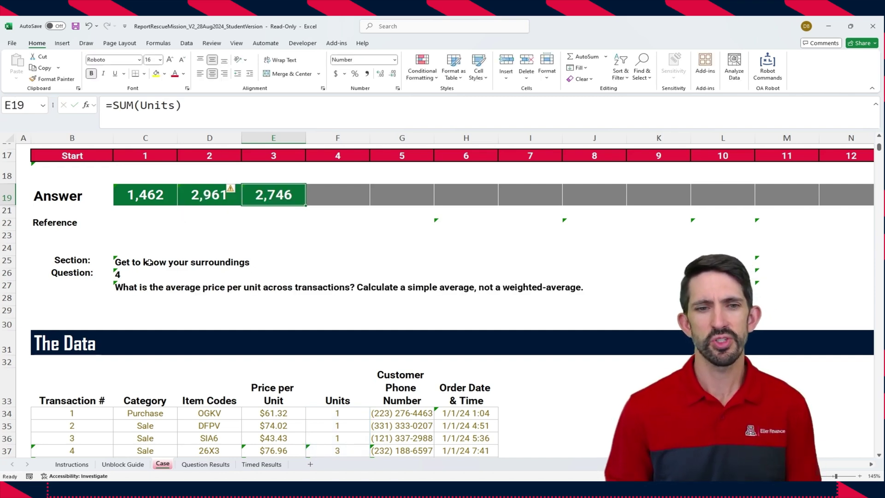
key(Right)
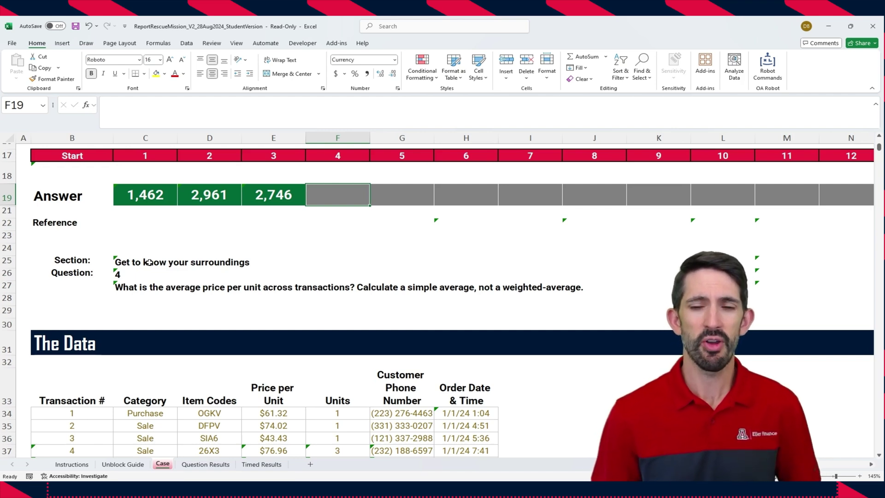
Build an AVERAGE formula in F19 over the Price per Unit column from E34 down.
text(=average()
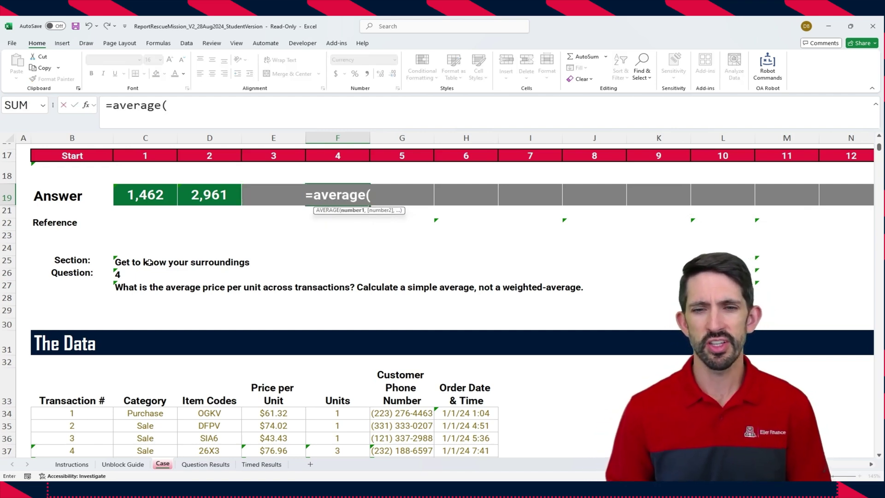
key(ctrl+Down)
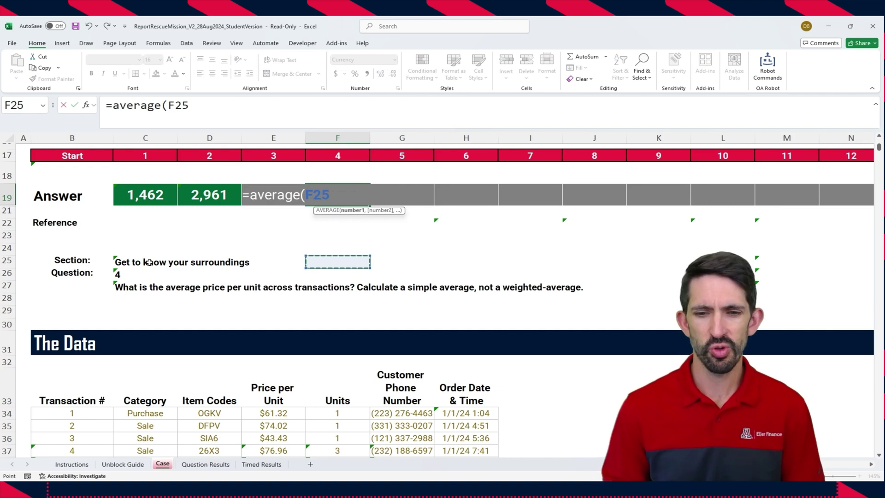
key(ctrl+Down)
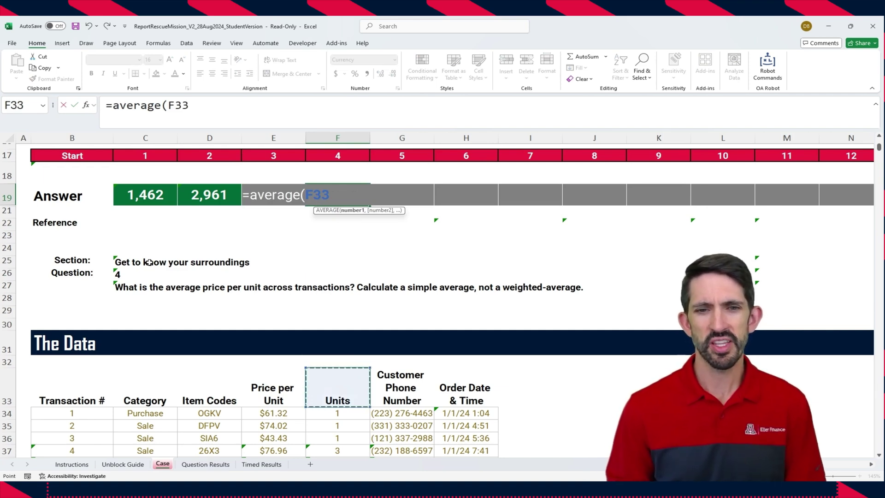
key(Left)
key(Down)
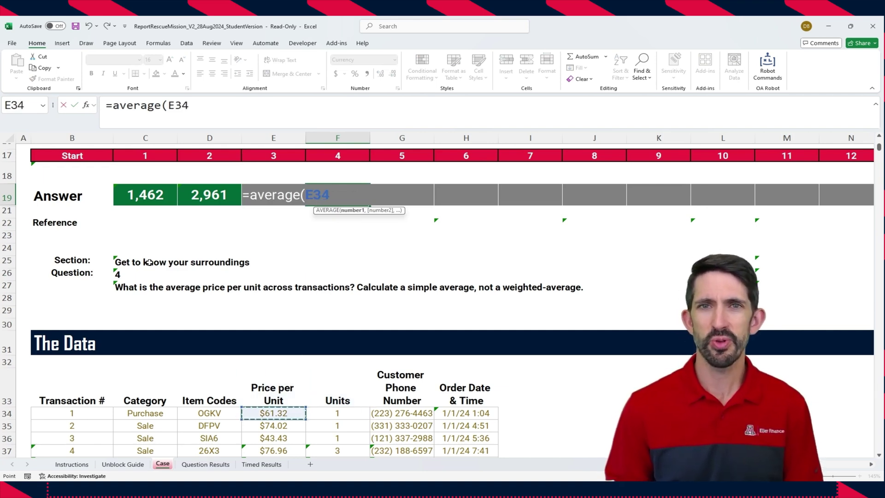
key(ctrl+shift+Down)
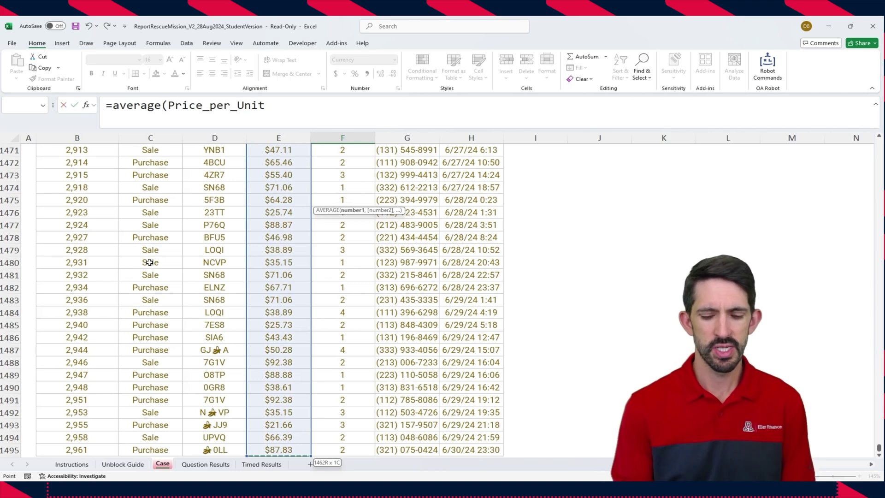
text())
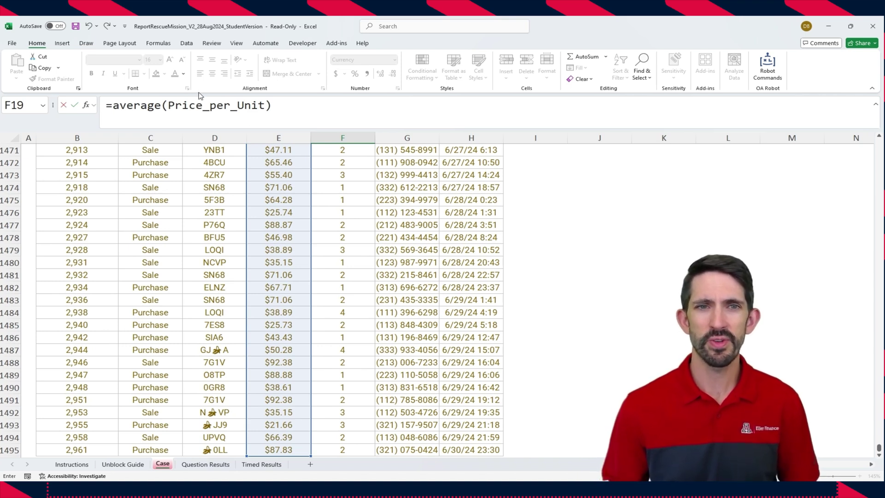
Fix the average's range to cover prices through row 1495, giving $57.83.
click(265, 106)
key(BackSpace)
key(BackSpace)
key(BackSpace)
key(BackSpace)
key(BackSpace)
key(BackSpace)
key(BackSpace)
key(BackSpace)
key(BackSpace)
key(BackSpace)
key(BackSpace)
key(BackSpace)
key(BackSpace)
key(BackSpace)
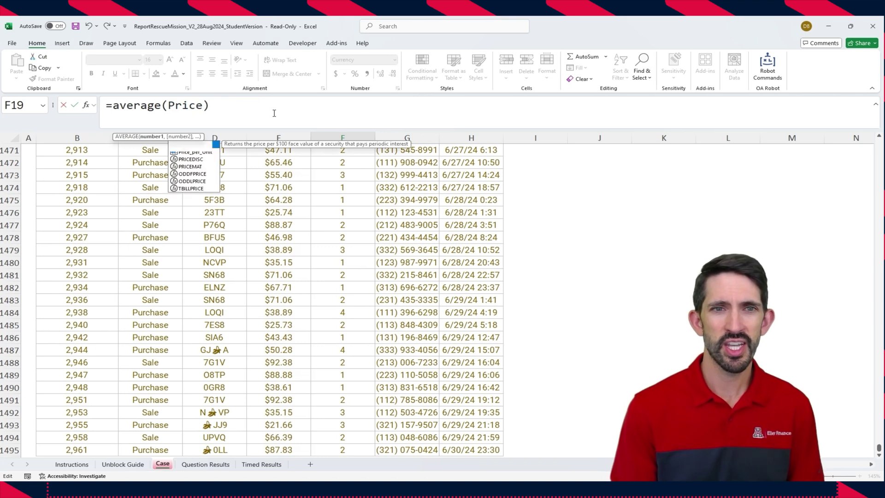
click(286, 200)
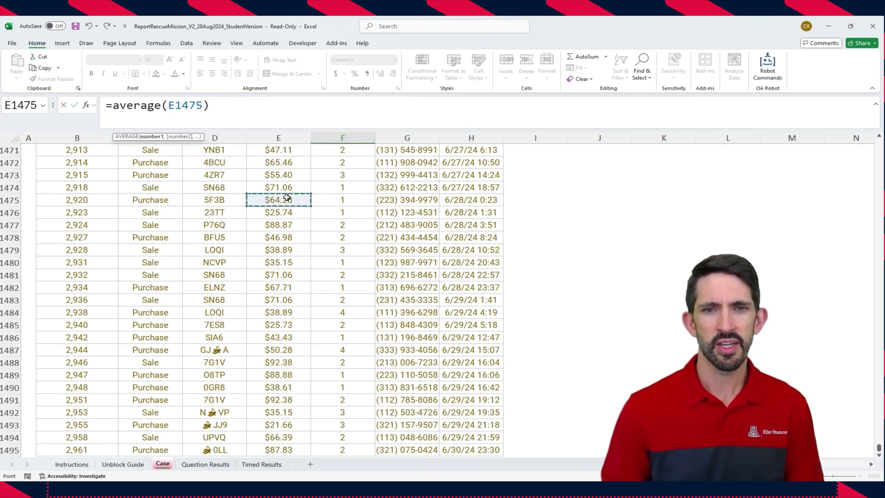
key(ctrl+Up)
key(Down)
key(ctrl+shift+Down)
key(shift+Up)
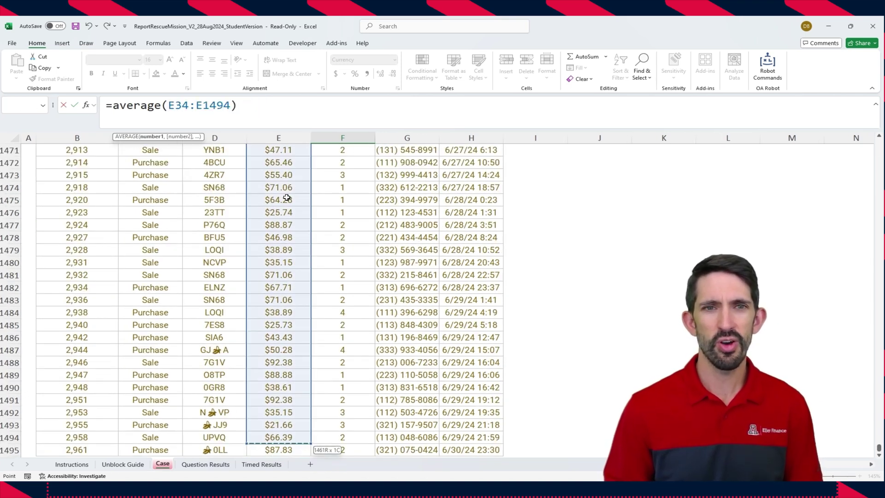
key(shift+Up)
key(shift+Up)
key(shift+Up)
key(shift+Up)
key(shift+Down)
key(shift+Down)
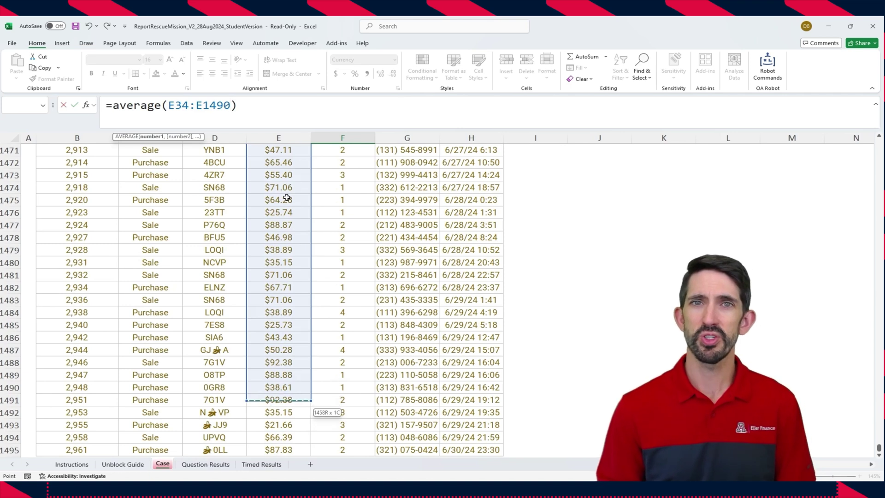
key(shift+Down)
key(shift+Down)
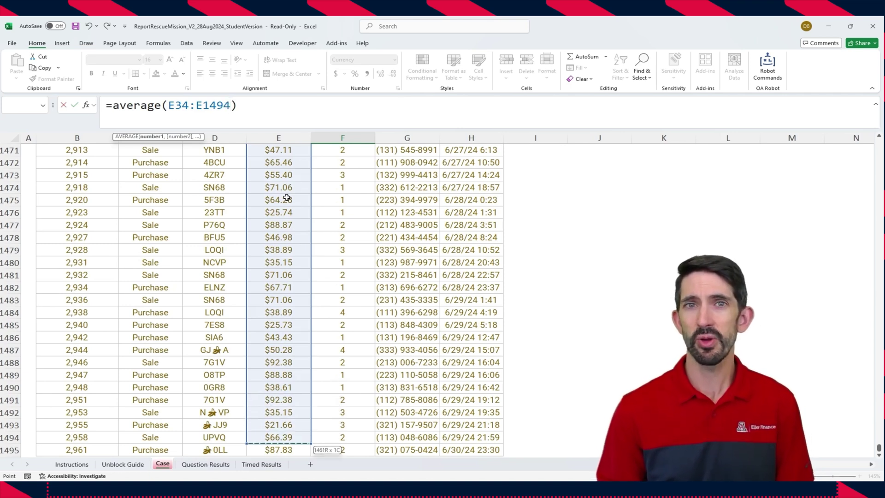
key(shift+Down)
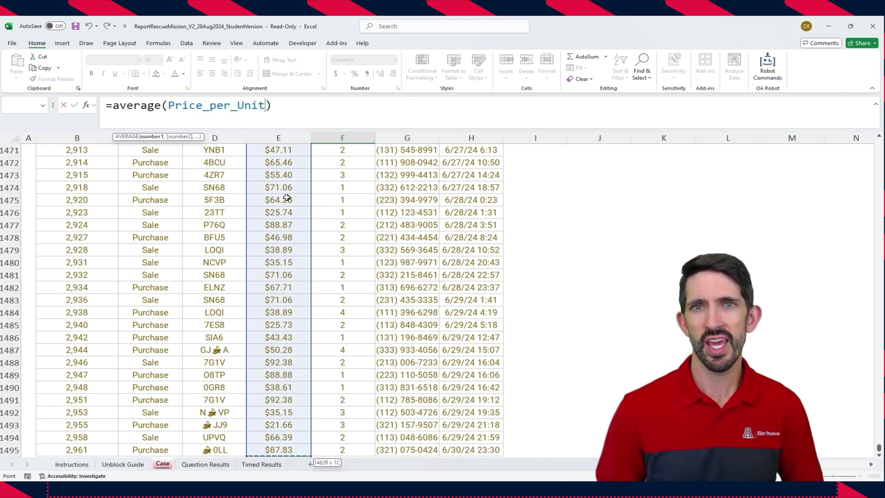
key(Return)
key(Up)
key(Up)
key(Up)
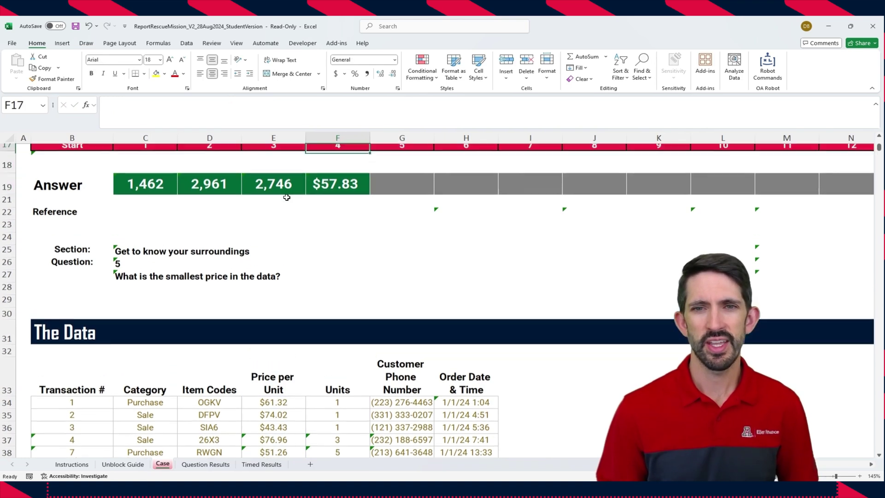
key(Down)
key(Down)
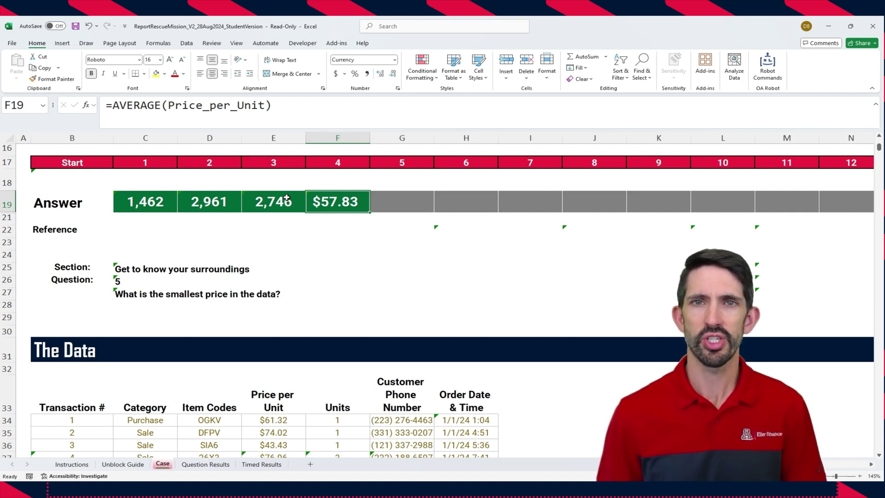
Enter =MIN(Price_per_Unit) in G19, returning the smallest price $12.57.
key(Right)
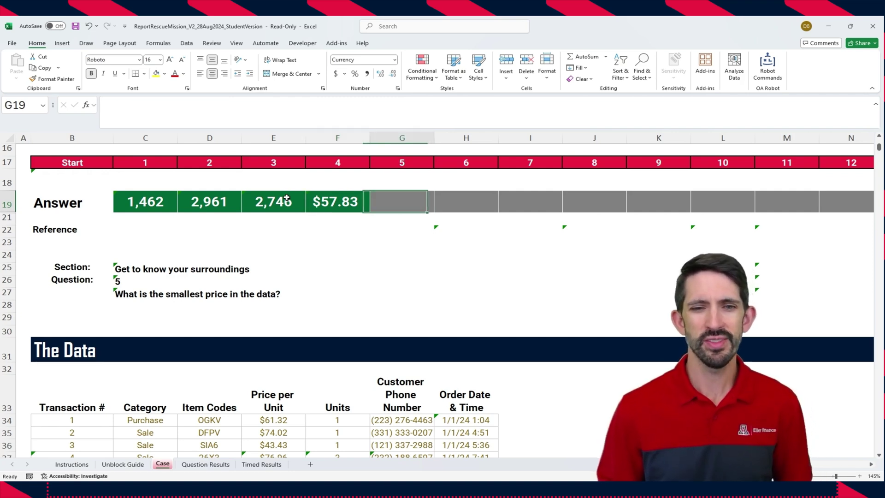
text(=)
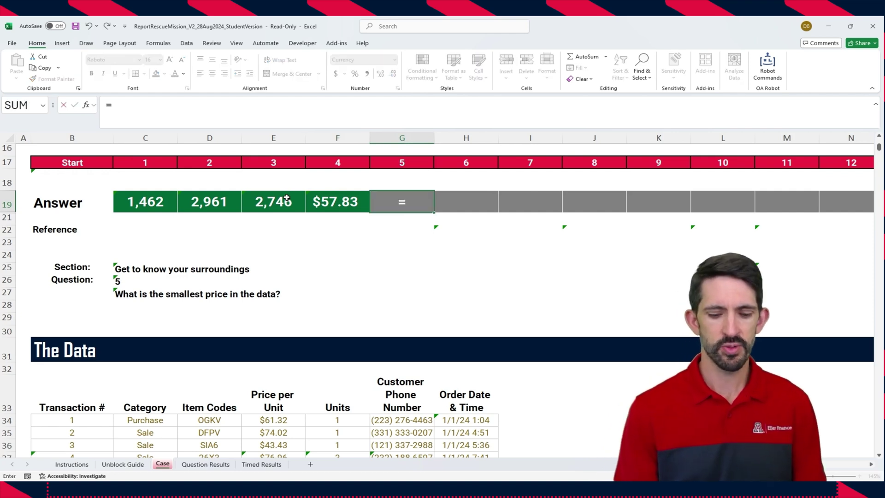
text(min()
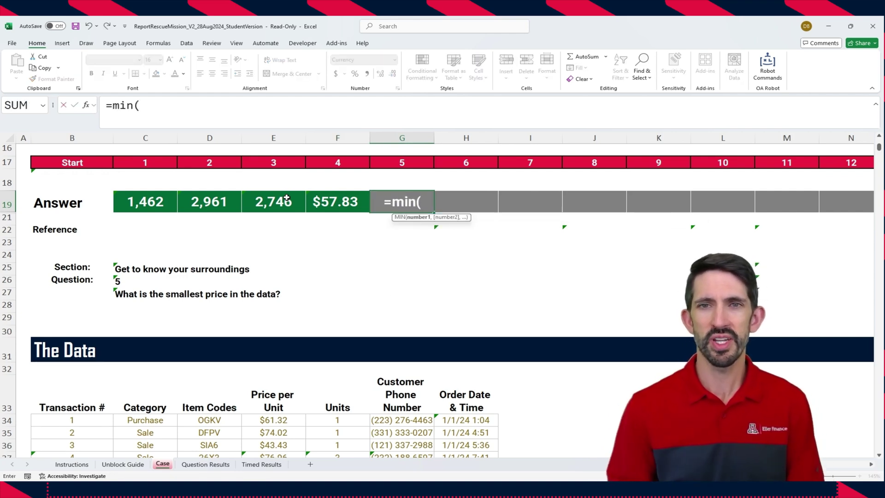
text(pri)
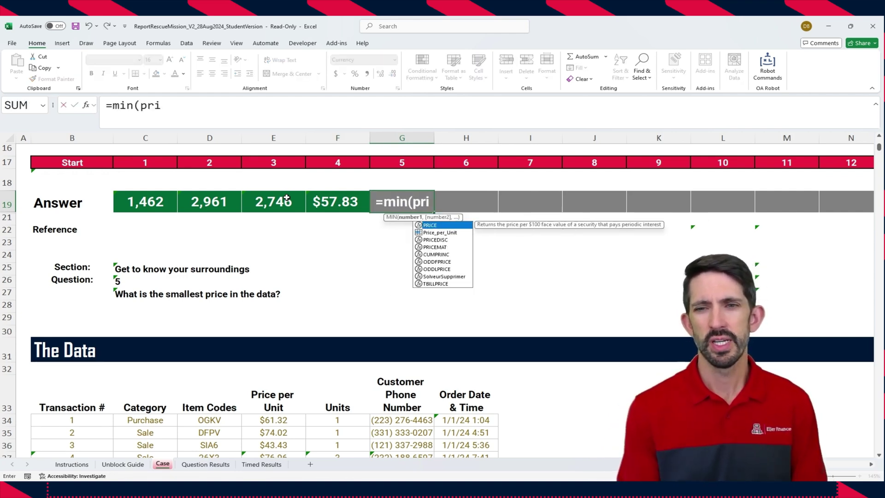
key(Tab)
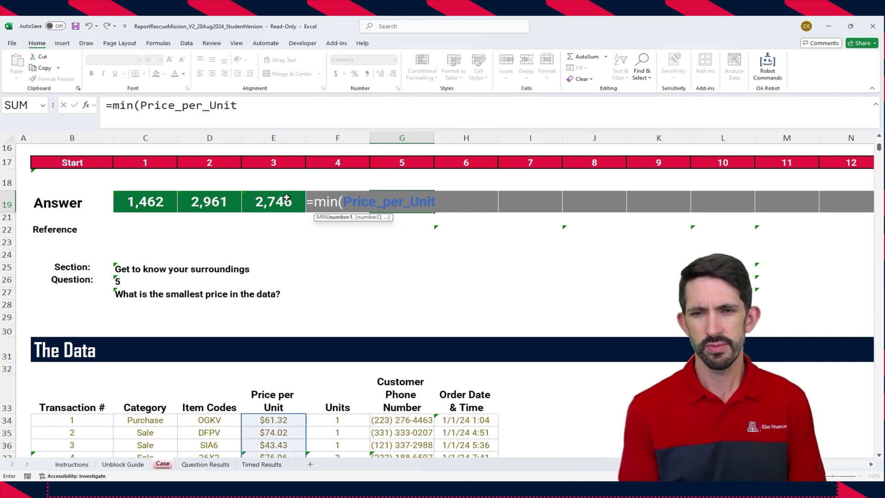
text())
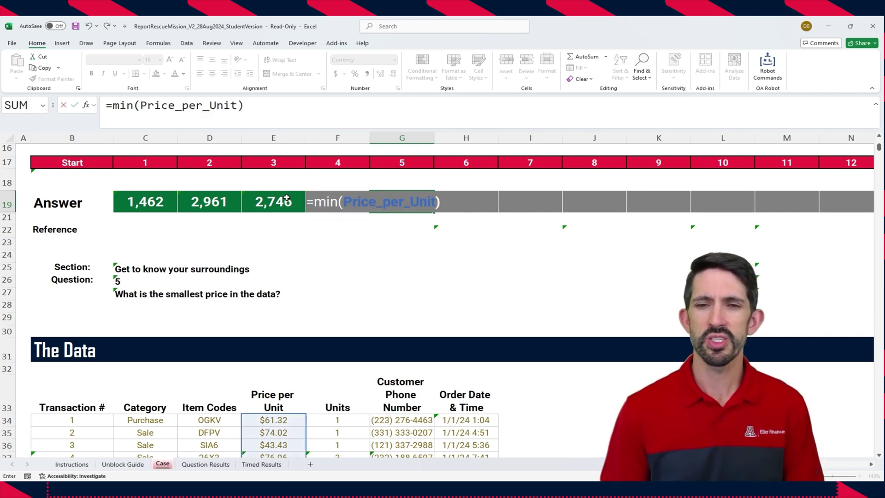
key(Return)
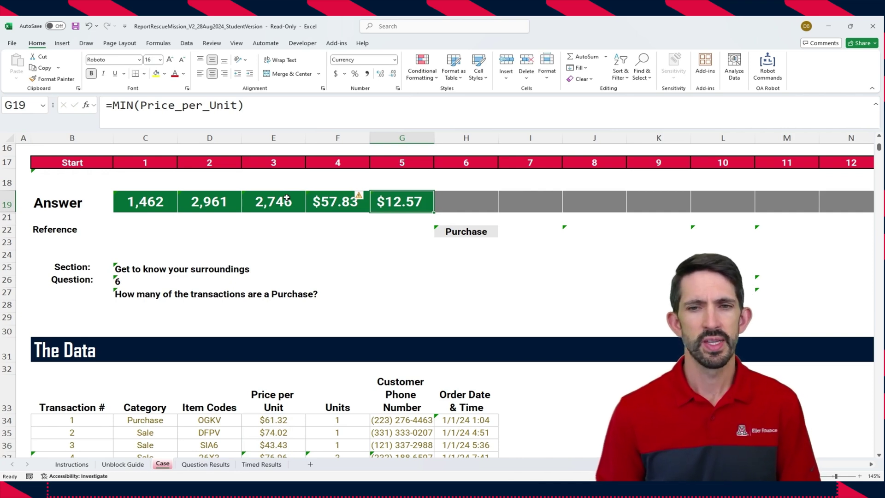
key(Right)
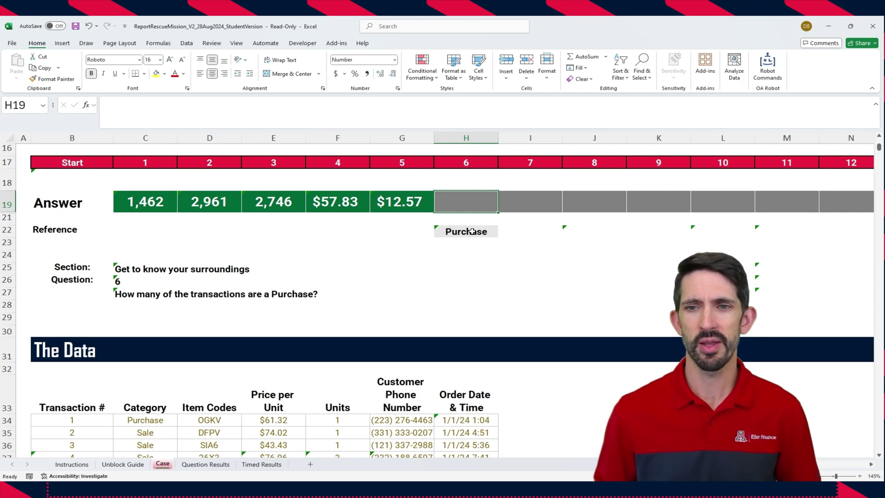
Enter =COUNTIF(Category,H22) in H19 to count 582 Purchase transactions.
text(=)
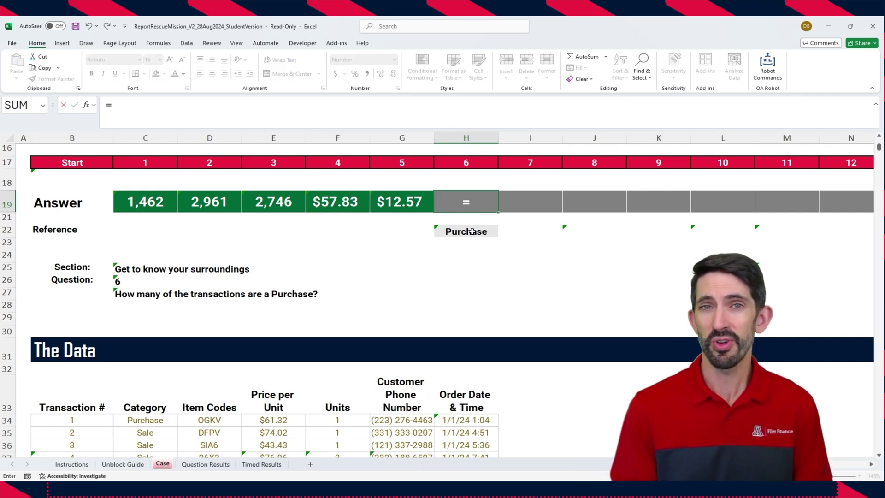
text(countif)
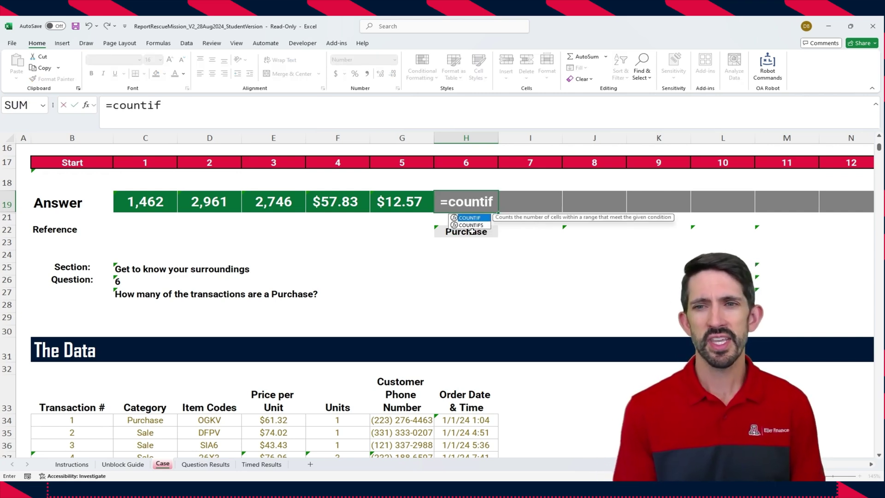
text(()
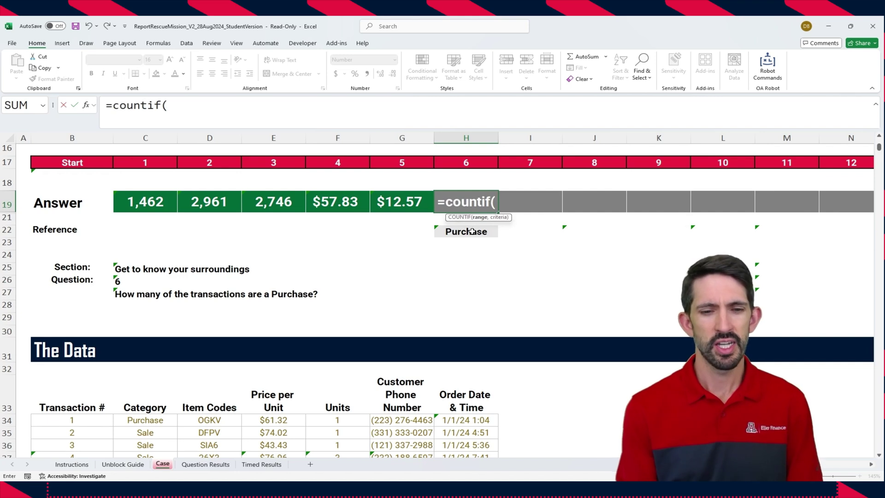
text(cate)
key(Tab)
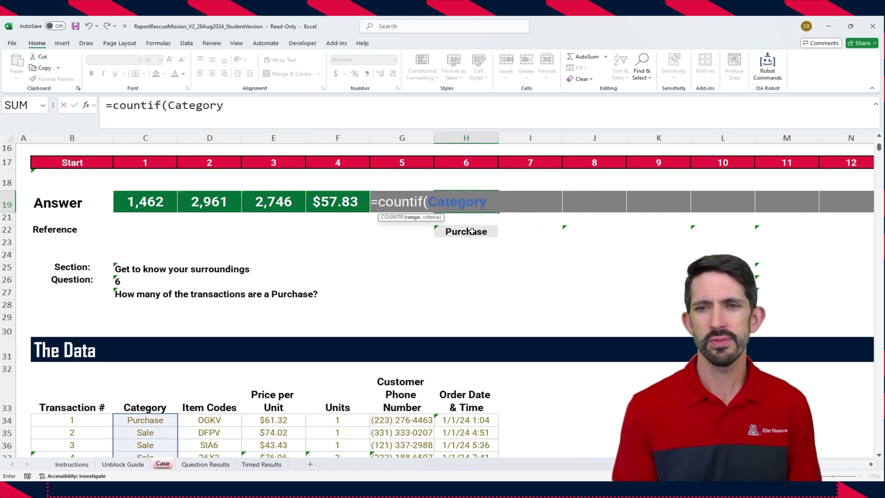
text(,)
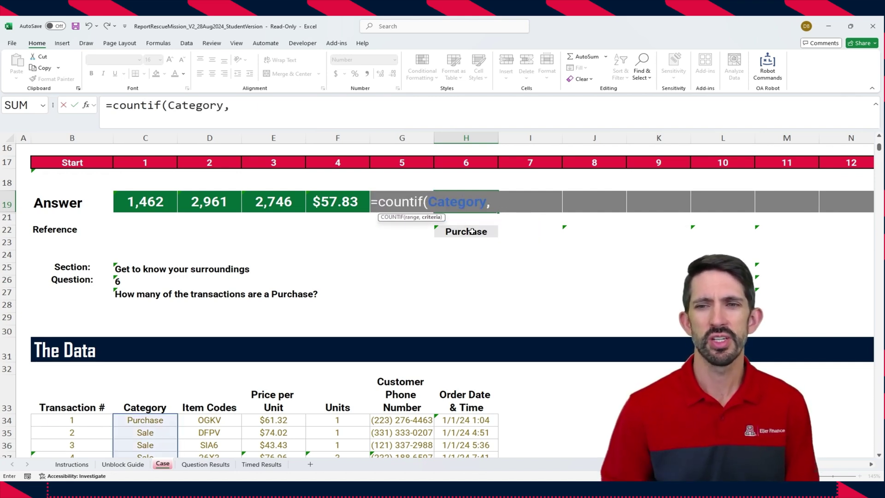
click(471, 231)
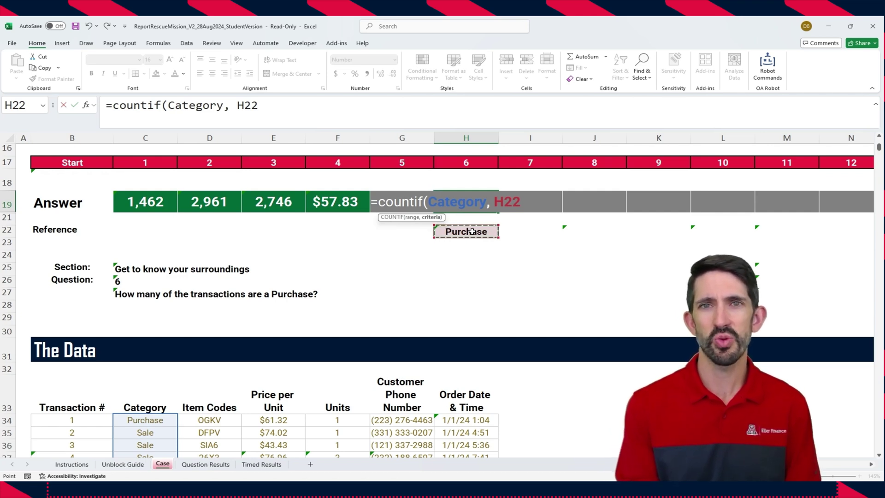
text())
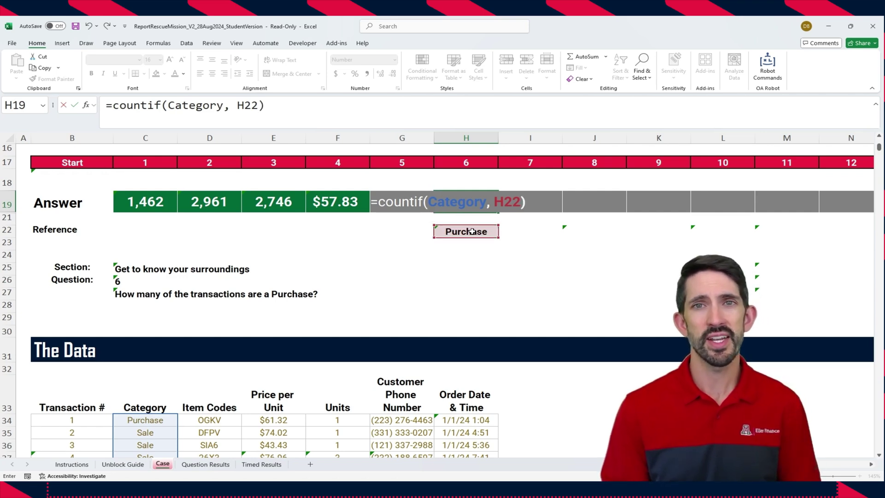
key(ctrl+Return)
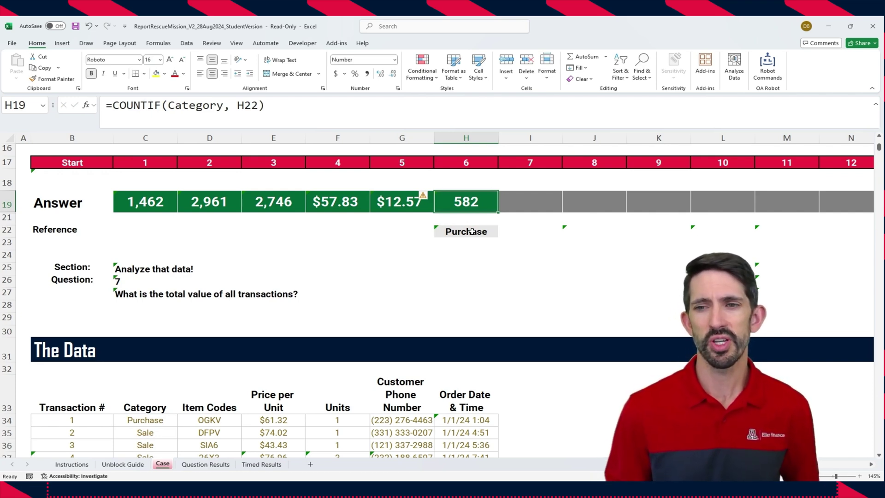
key(Right)
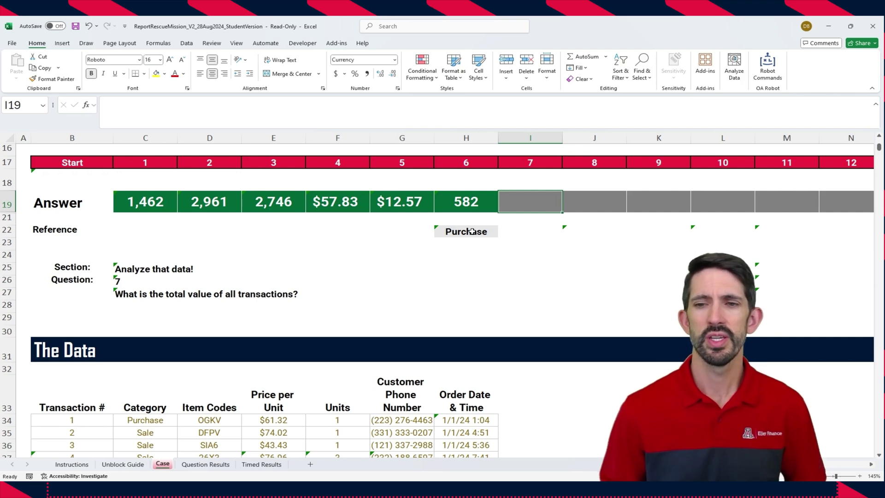
Add a 'Value' column header in cell I33.
scroll(472, 231, down, 1)
scroll(472, 231, down, 1)
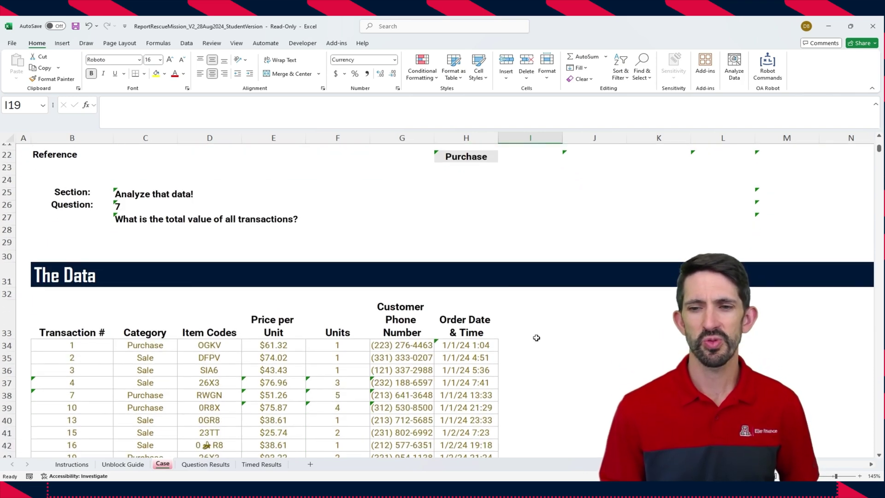
click(511, 346)
key(Up)
text(Value)
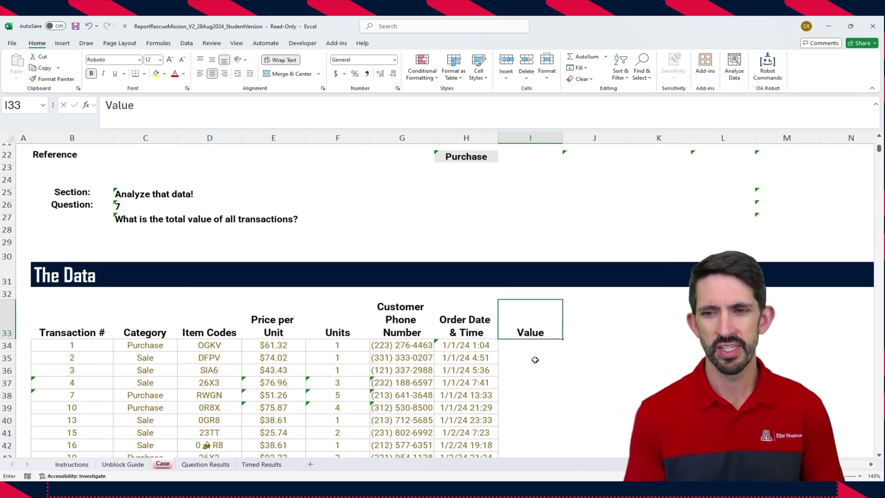
key(Return)
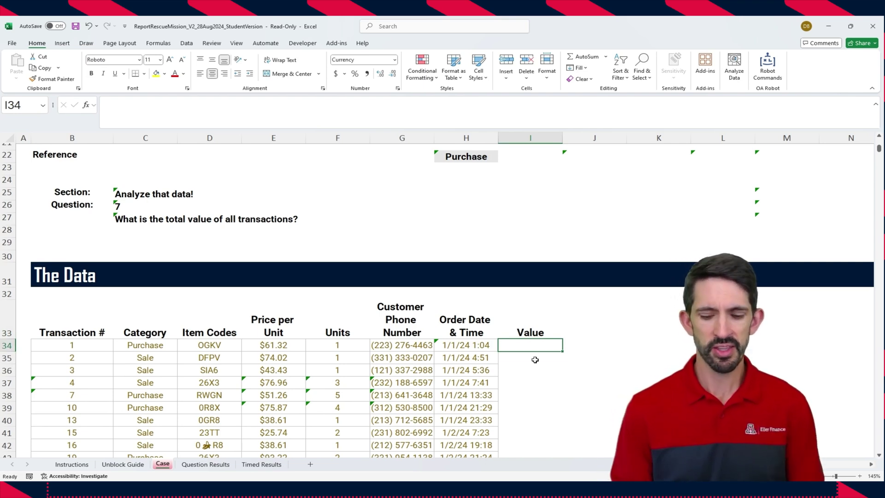
Try a cell-reference formula =E34*F34 in I34, then clear it.
text(=)
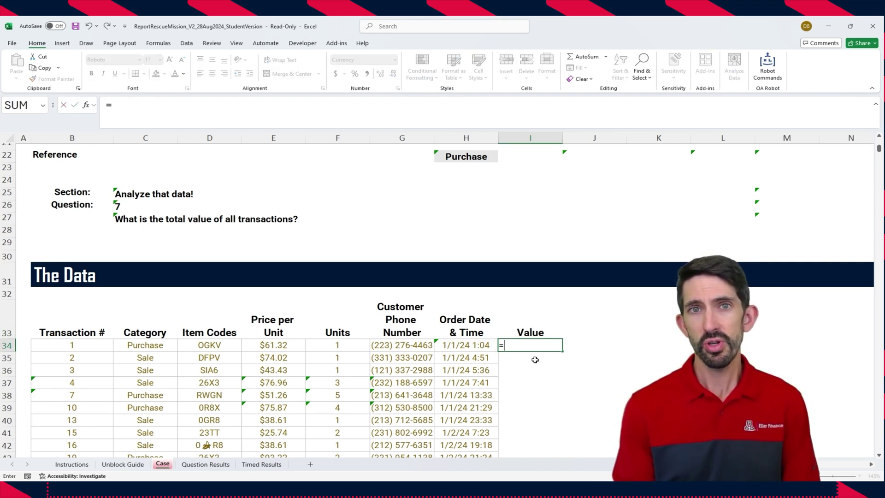
key(Left)
key(Left)
key(Left)
key(Left)
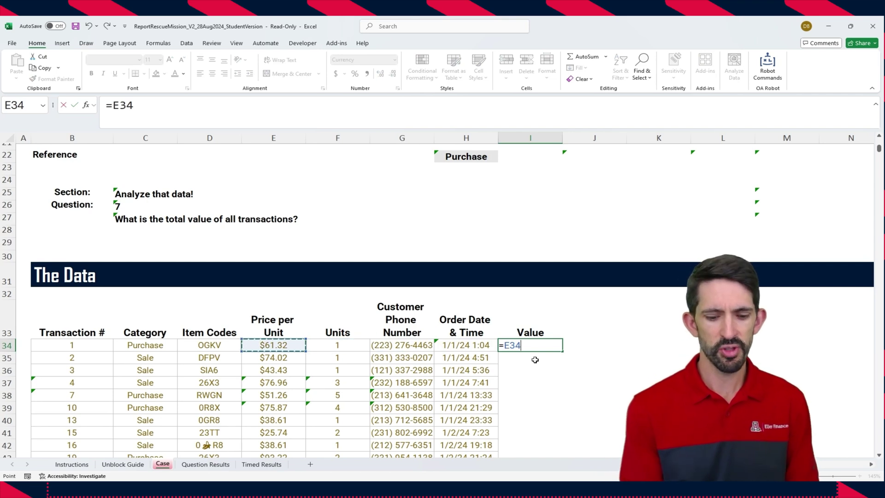
text(*)
key(Left)
key(Left)
key(Left)
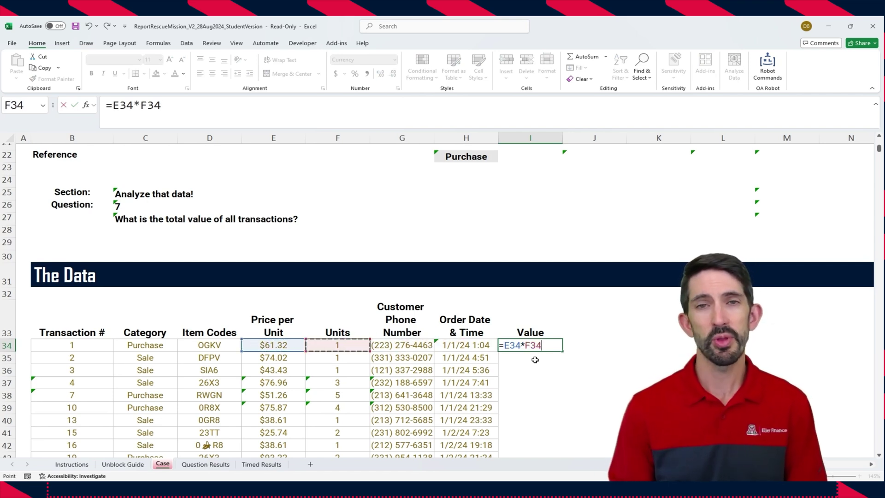
key(ctrl+Return)
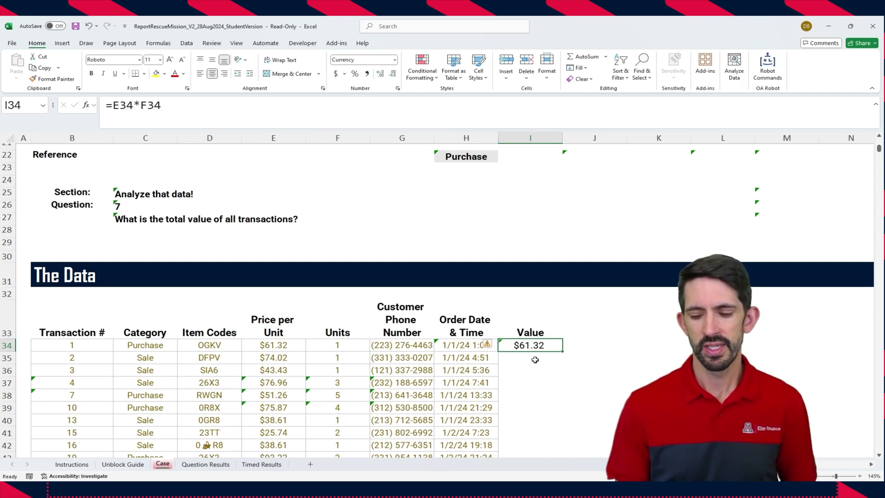
key(Delete)
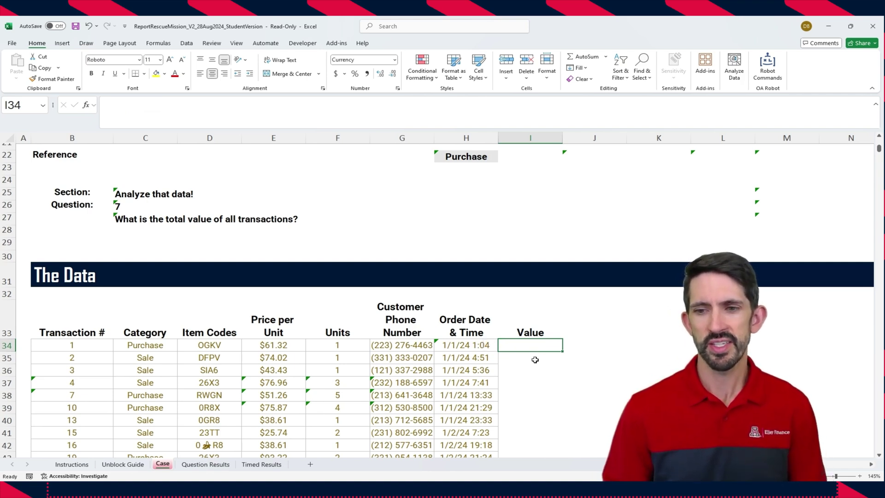
Enter =Price_per_Unit*Units in I34 so it spills down the Value column, then check it.
text(=pric)
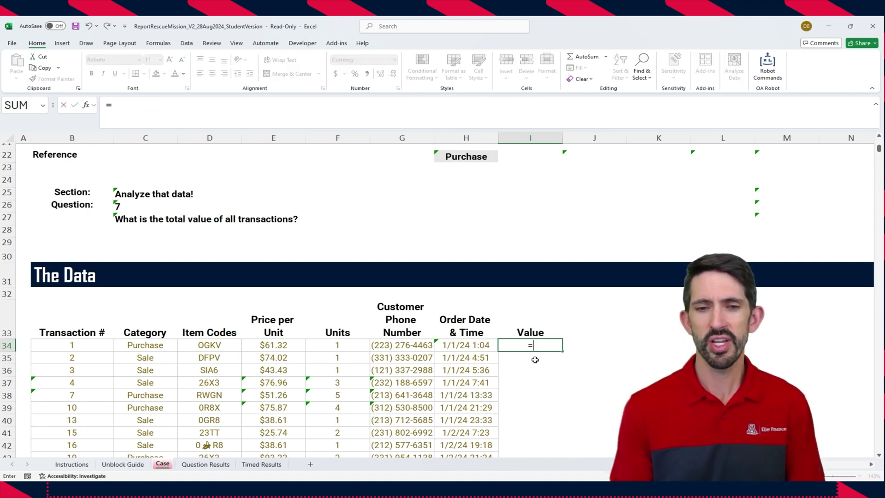
double_click(536, 364)
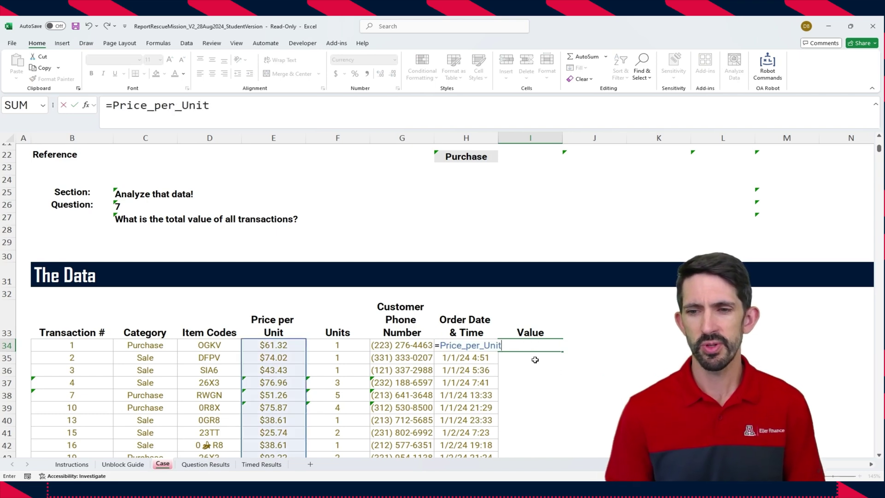
text(*unit)
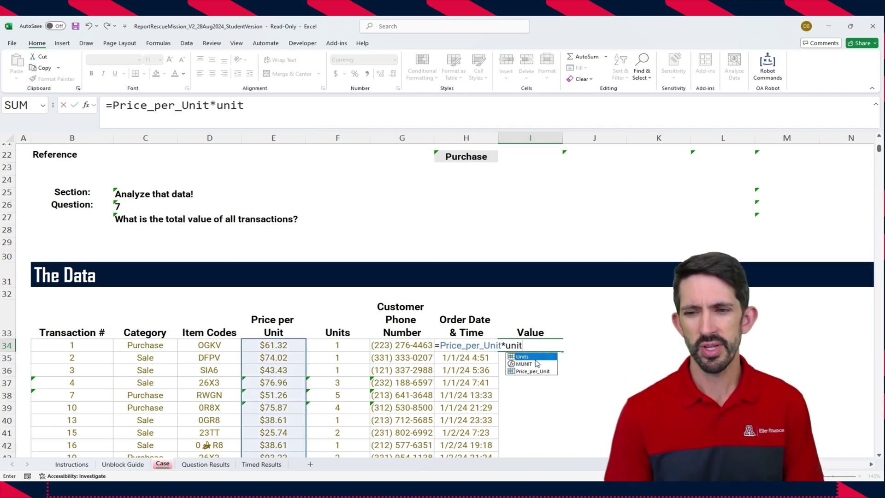
key(Tab)
key(Return)
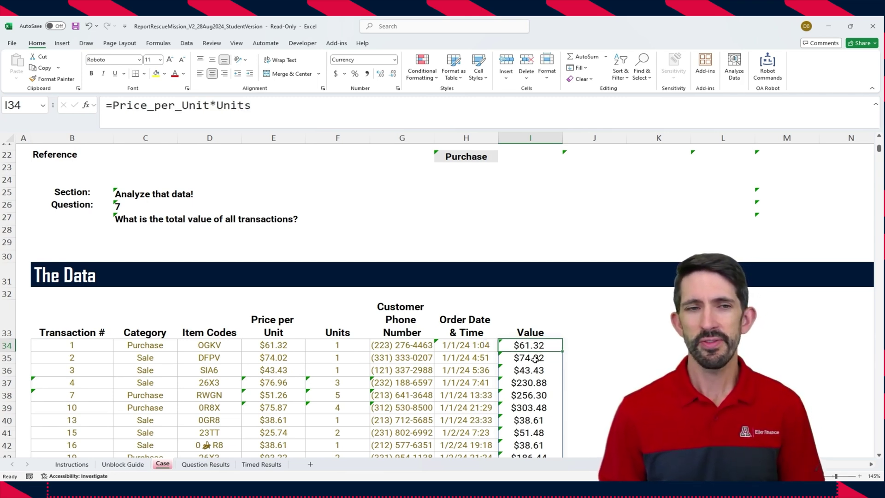
key(ctrl+shift+Down)
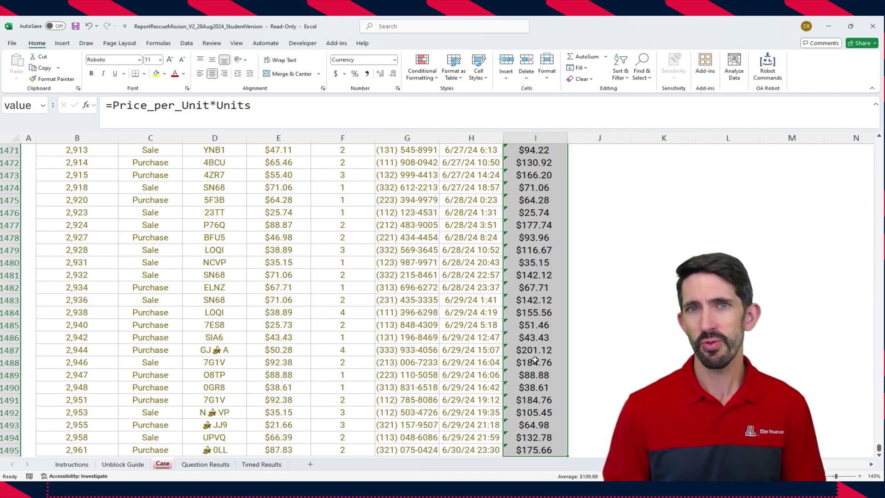
key(ctrl+Up)
key(ctrl+Up)
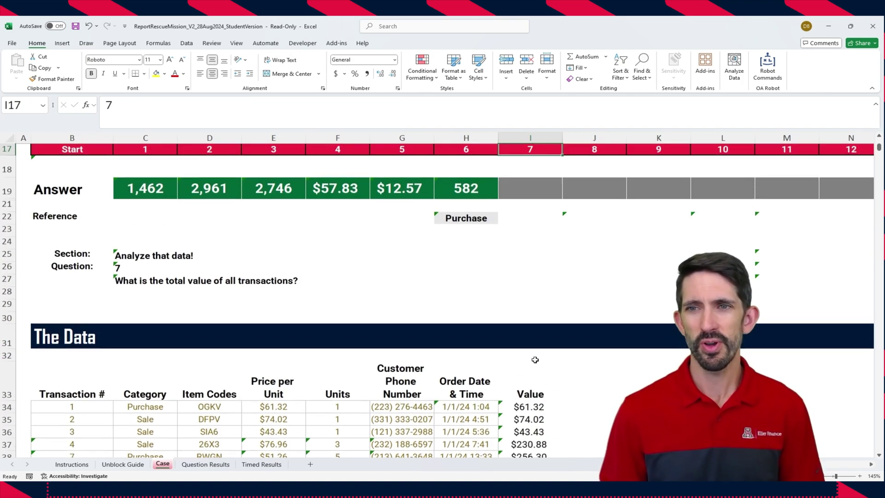
Enter =SUM(value) in I19 to total all transactions, giving $160,663.78.
key(Down)
key(Down)
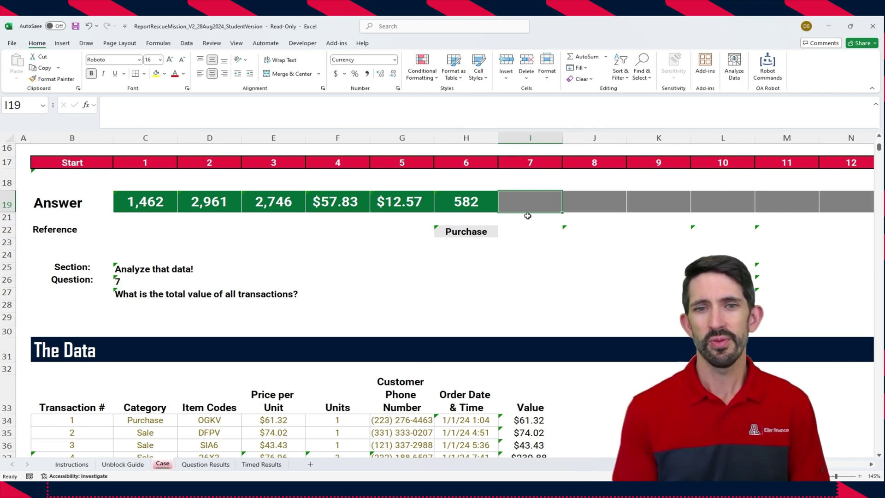
text(=sum(valu)
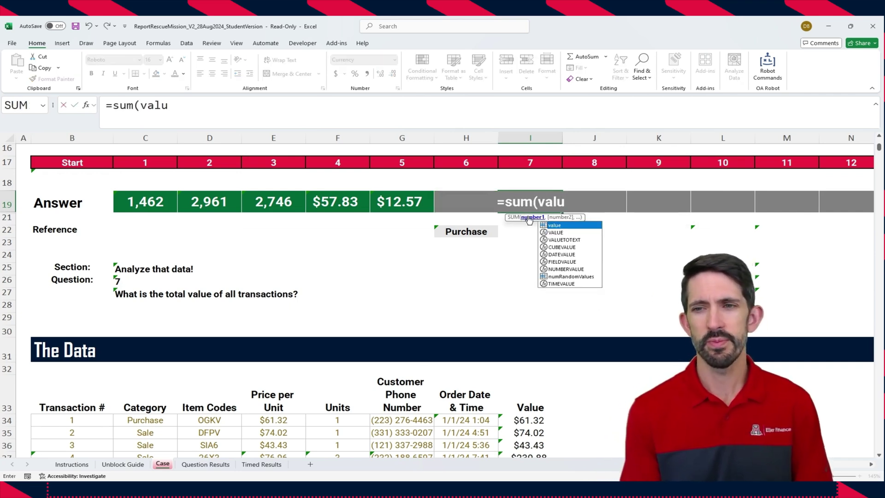
text(e))
key(Return)
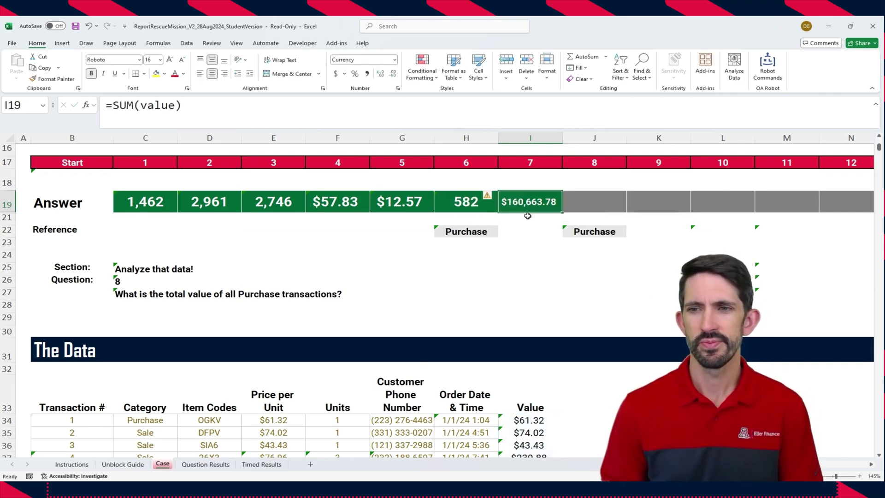
key(Right)
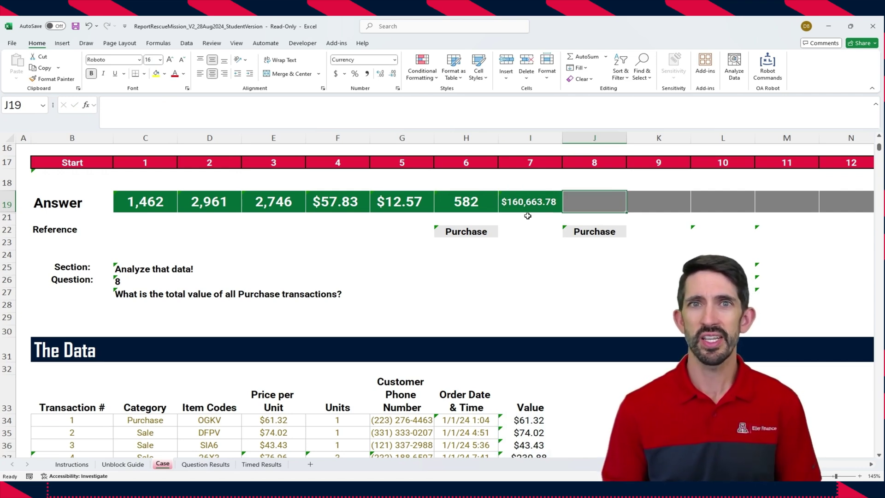
Enter =SUMIFS(value,Category,J22) in J19 to total Purchase transactions, giving $65,414.65.
text(=)
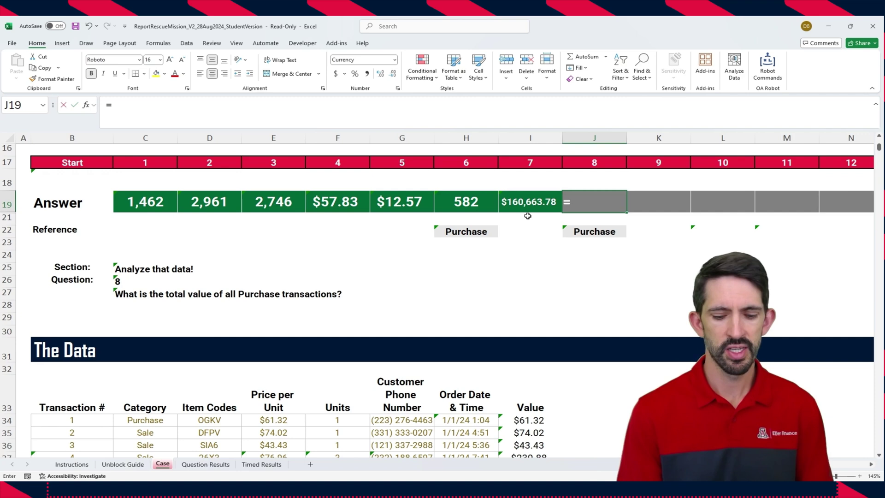
text(sumifs()
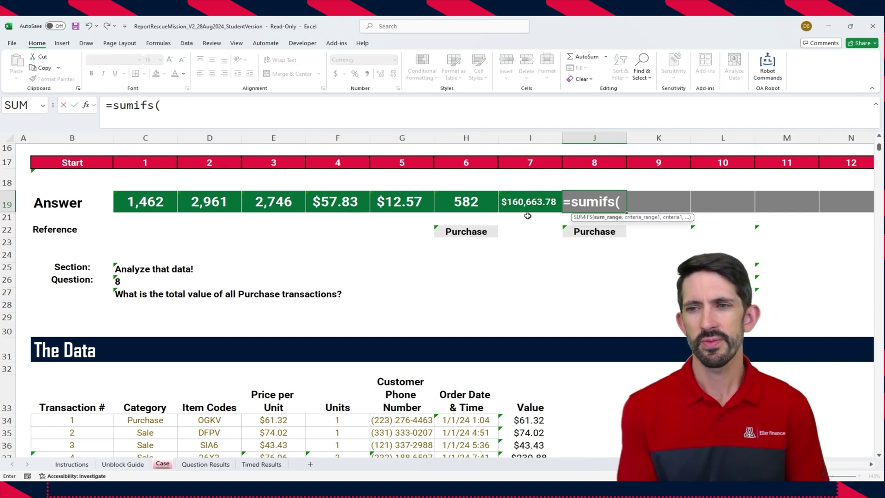
text(value)
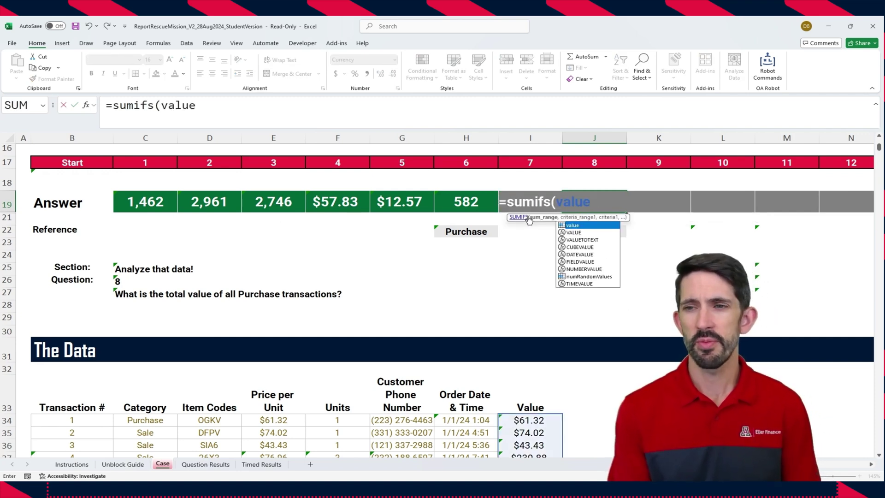
text(,categ)
key(Tab)
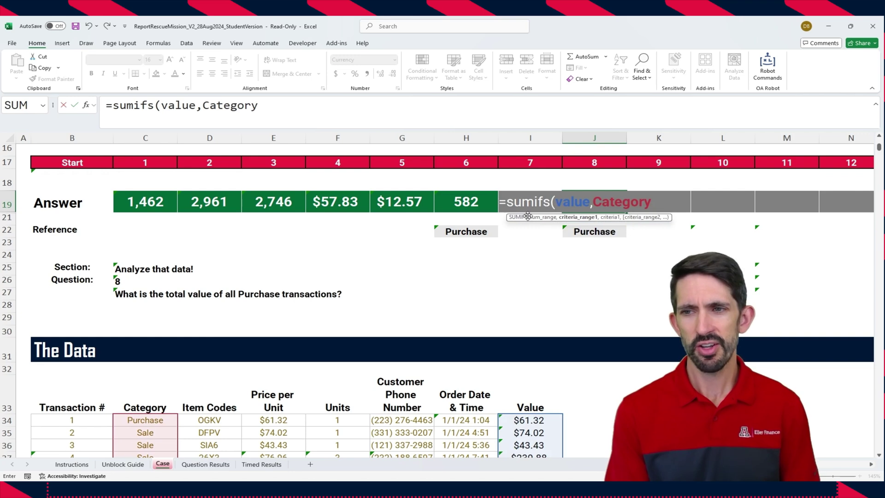
text(,)
key(Down)
key(Down)
text())
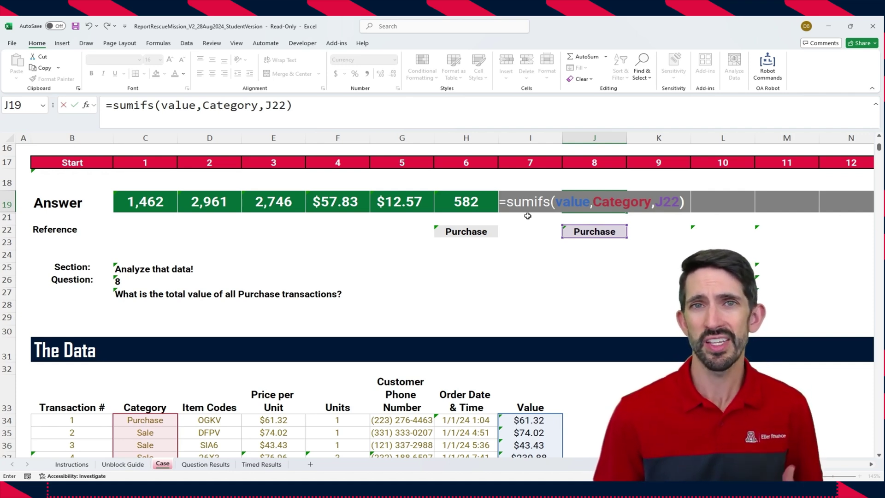
key(ctrl+Return)
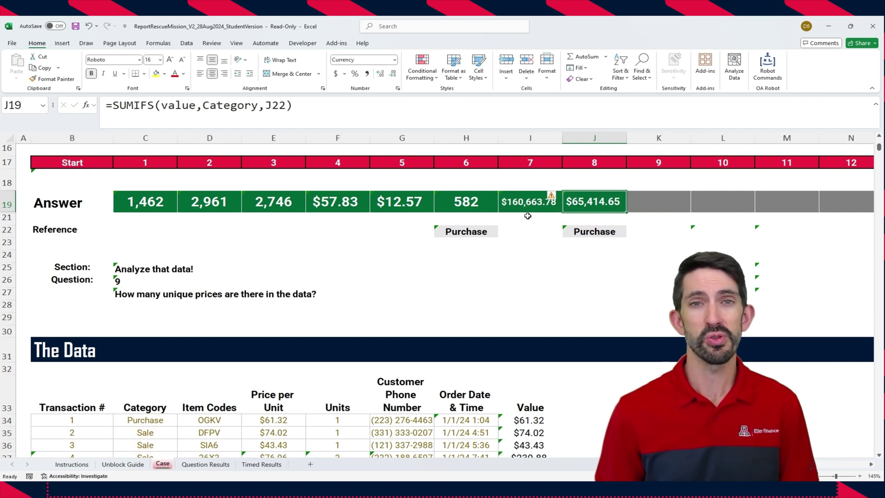
key(Right)
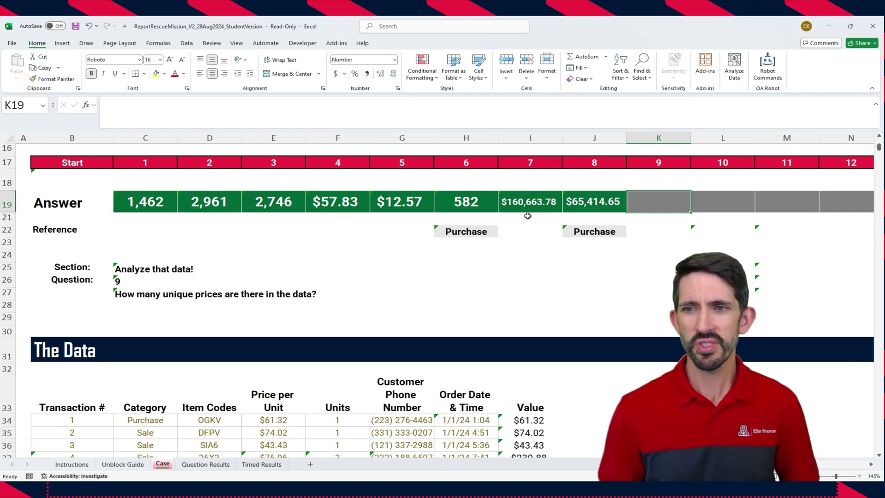
Review the question 7 and 8 formulas in I19 and J19, ending back on K19.
key(Left)
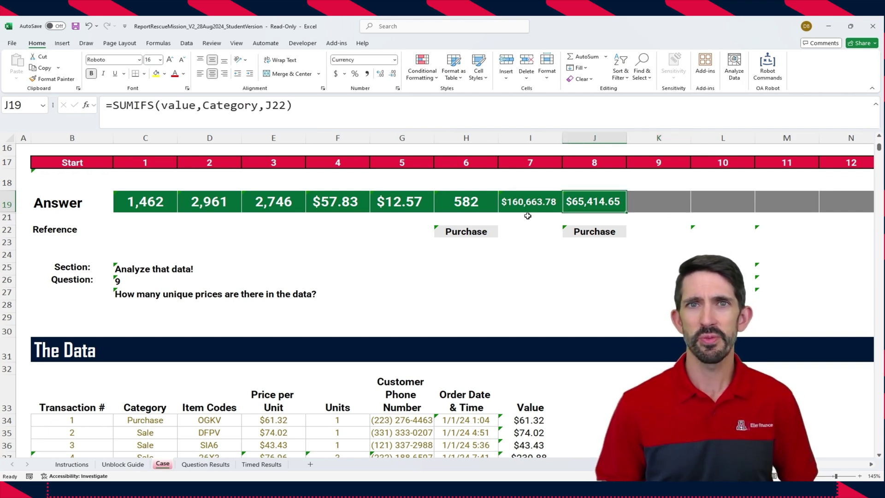
key(Left)
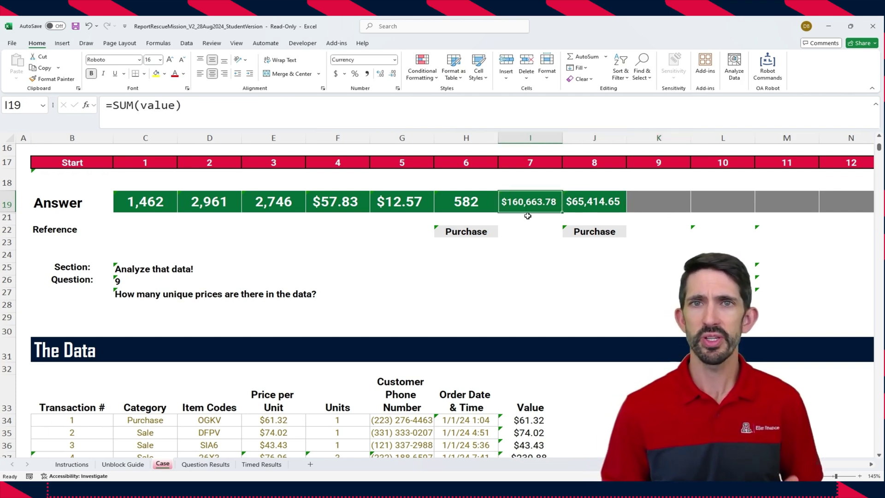
key(Right)
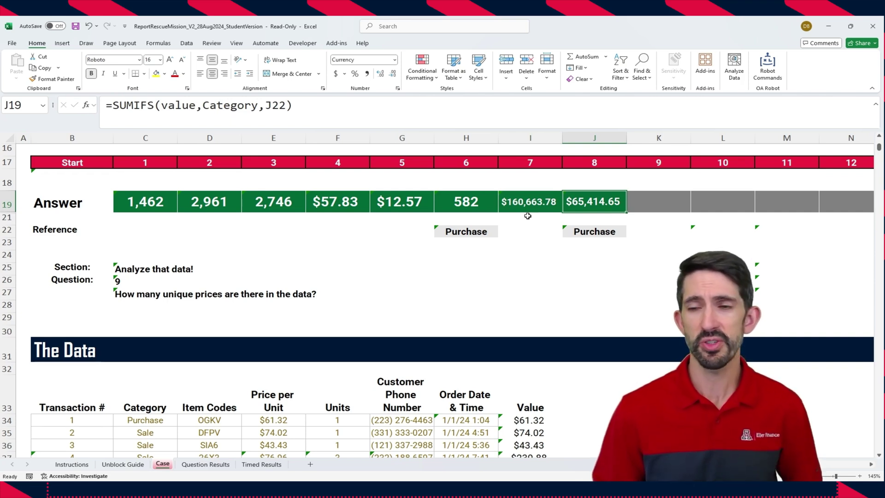
key(Right)
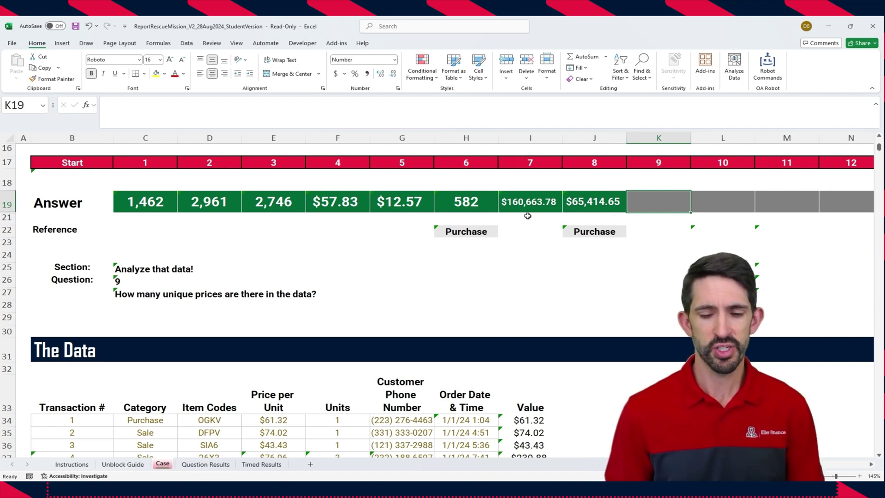
Count unique prices in K19 with =COUNT(UNIQUE(Price_per_Unit)), returning 55.
text(=unique()
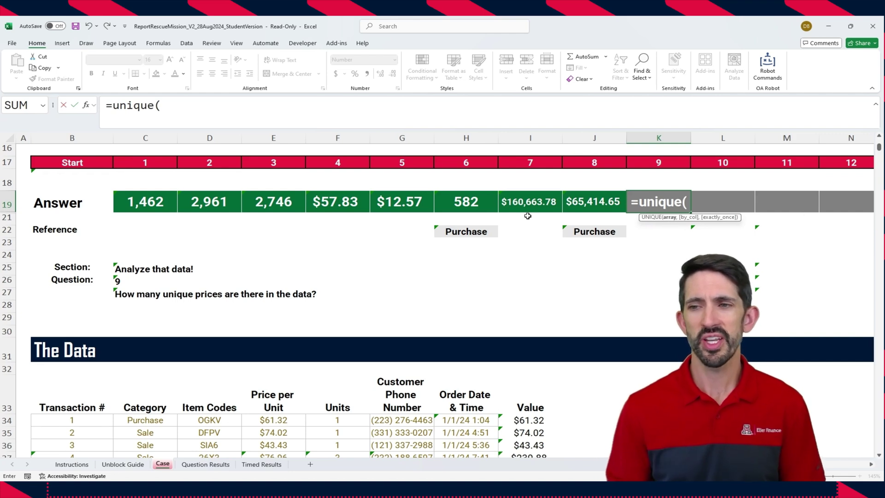
text(price)
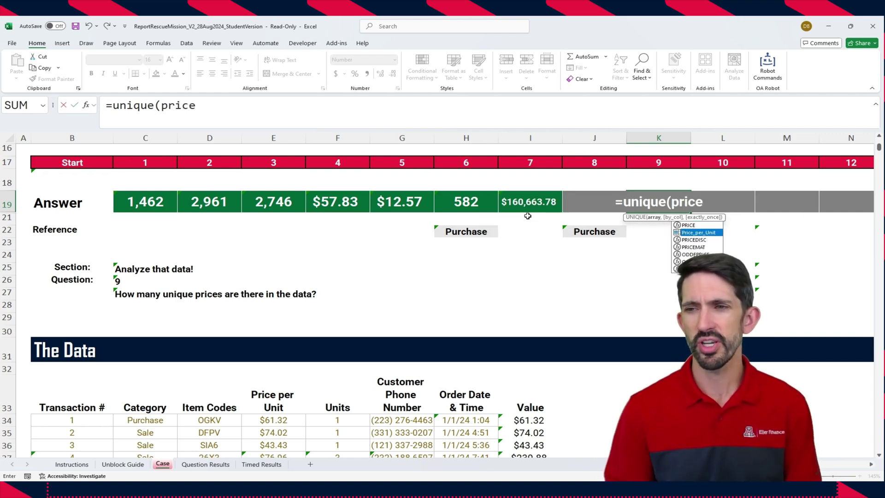
key(Tab)
key(ctrl+Return)
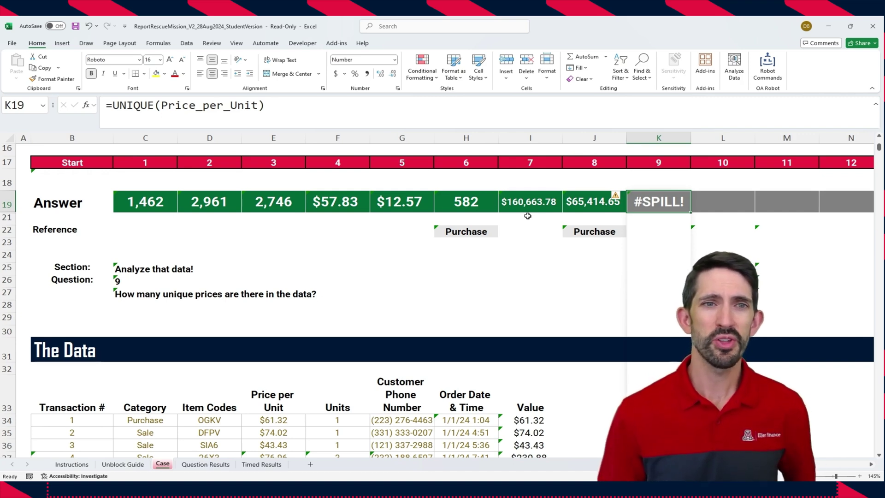
click(111, 110)
text(count)
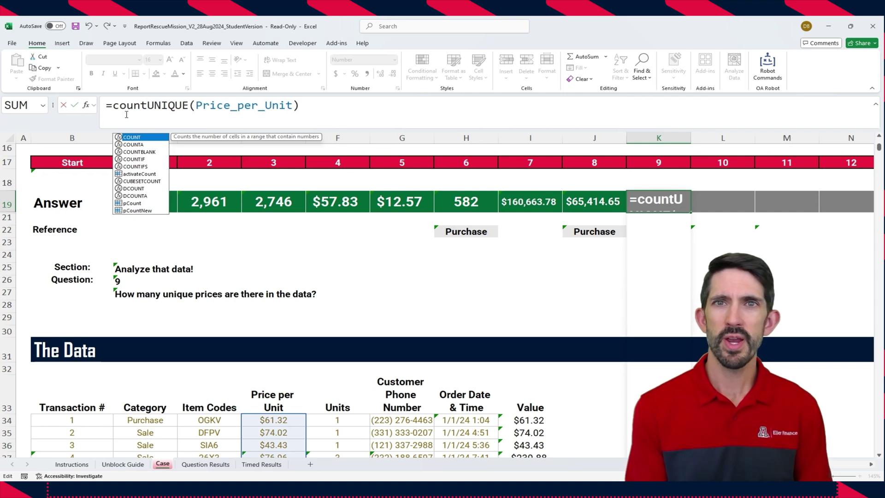
text(()
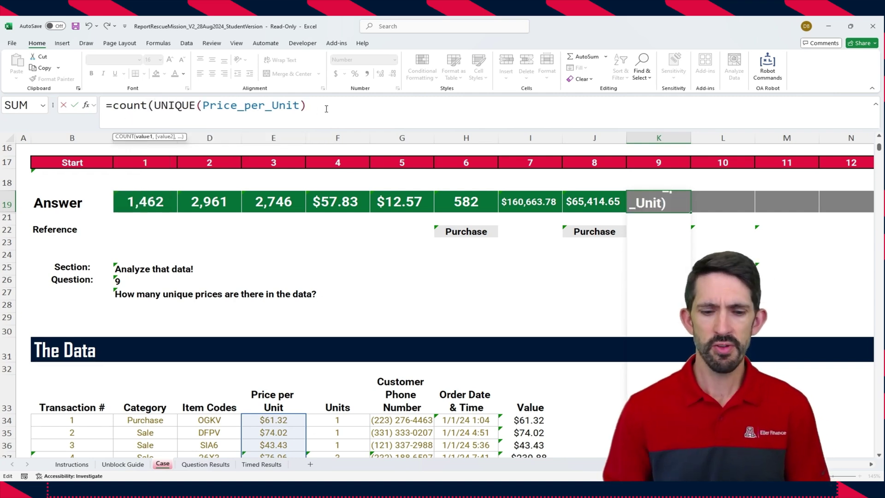
text())
key(Return)
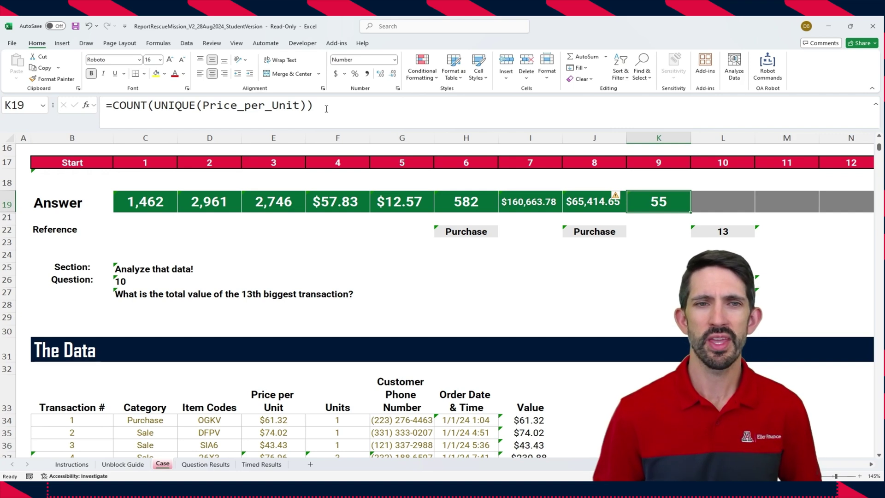
key(Right)
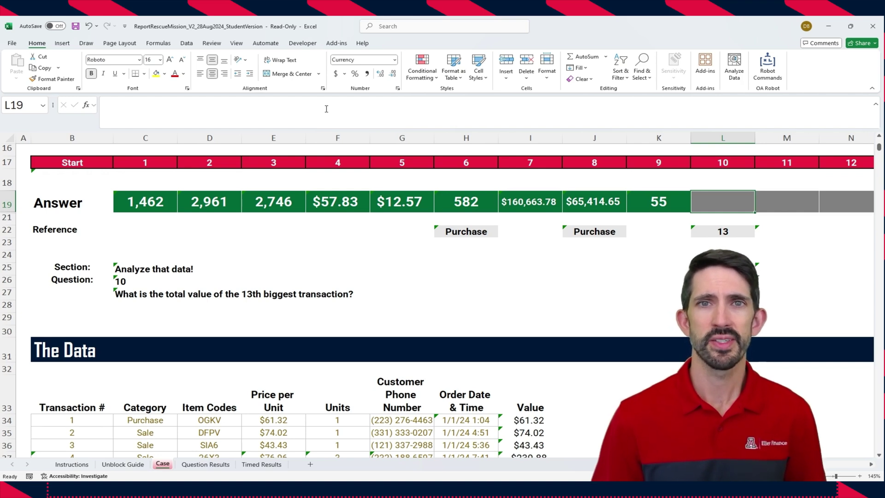
Enter =LARGE(value,L22) in L19 for the 13th biggest transaction, $444.40.
text(=)
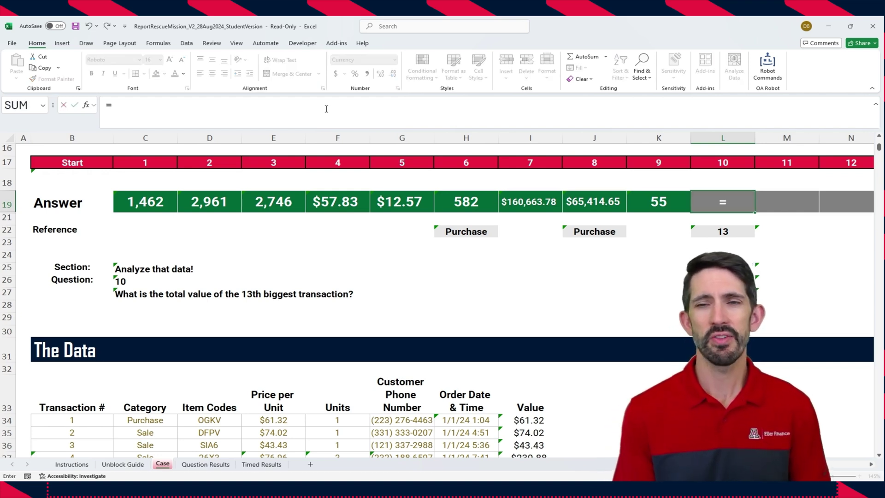
text(large()
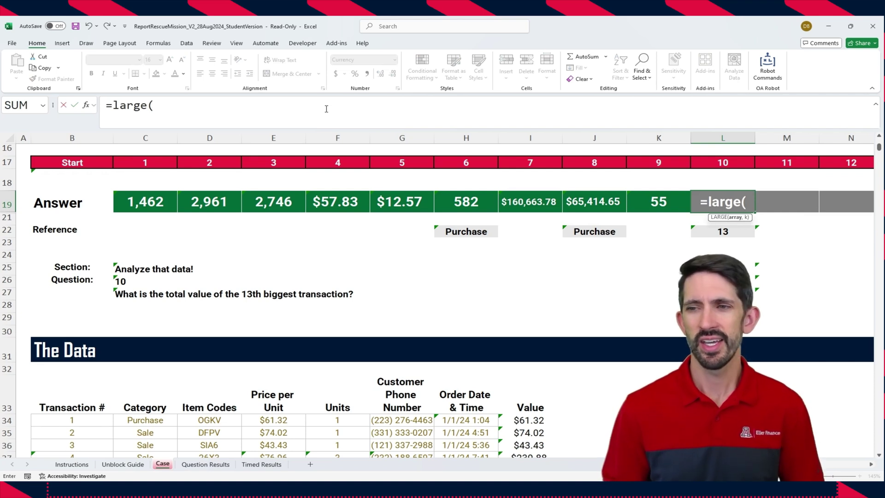
text(value)
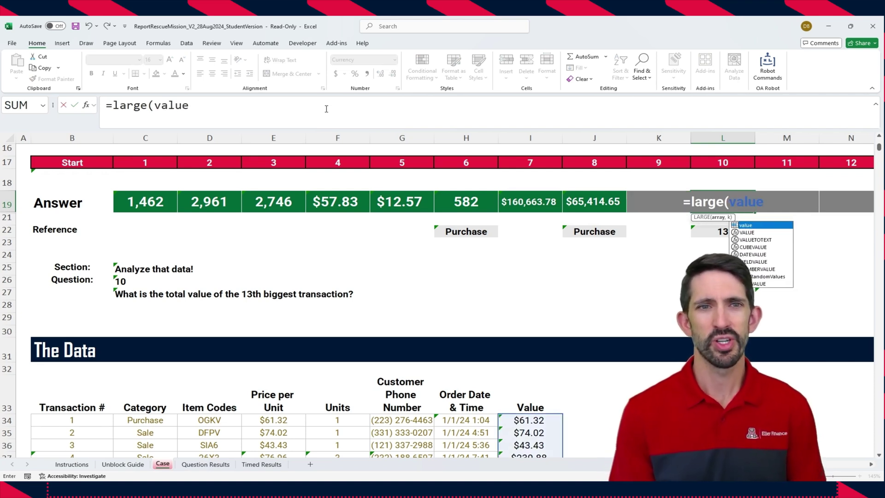
text(,1)
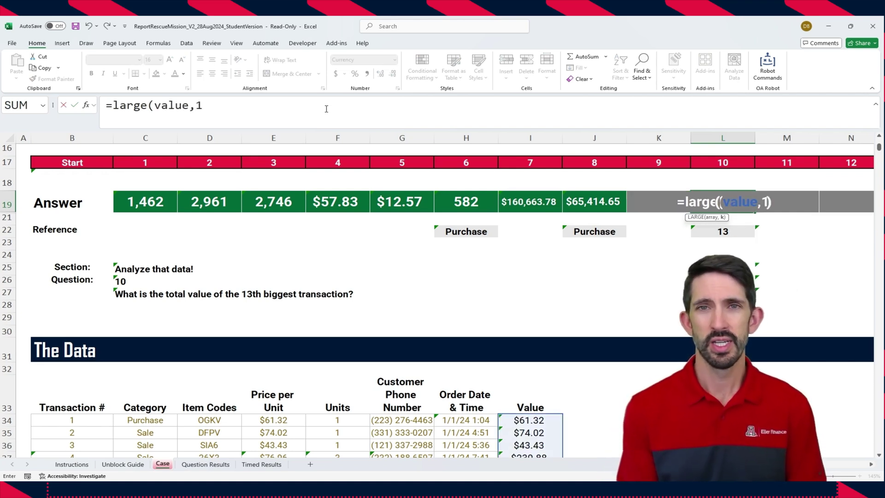
text())
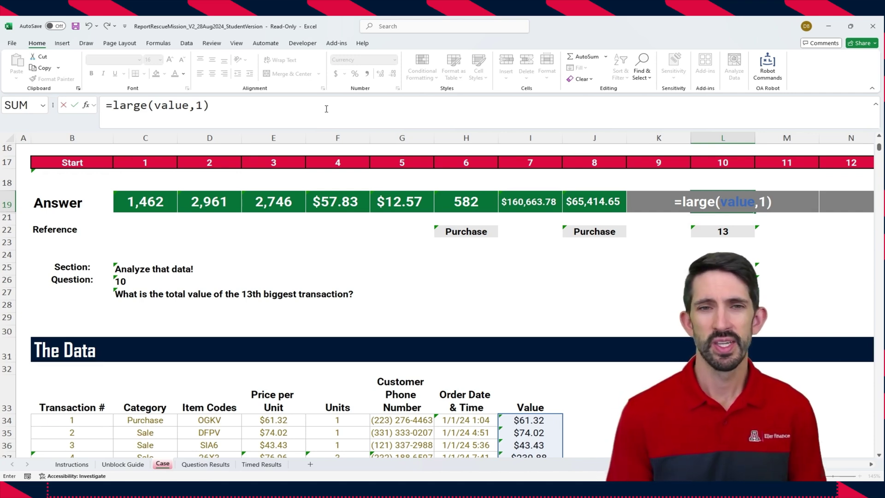
key(BackSpace)
key(BackSpace)
key(BackSpace)
text(,)
key(Down)
key(Down)
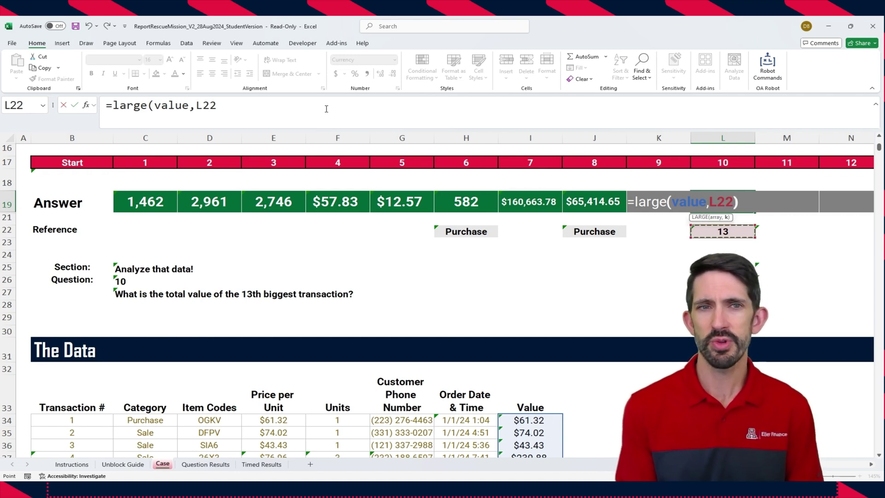
text())
key(ctrl+Return)
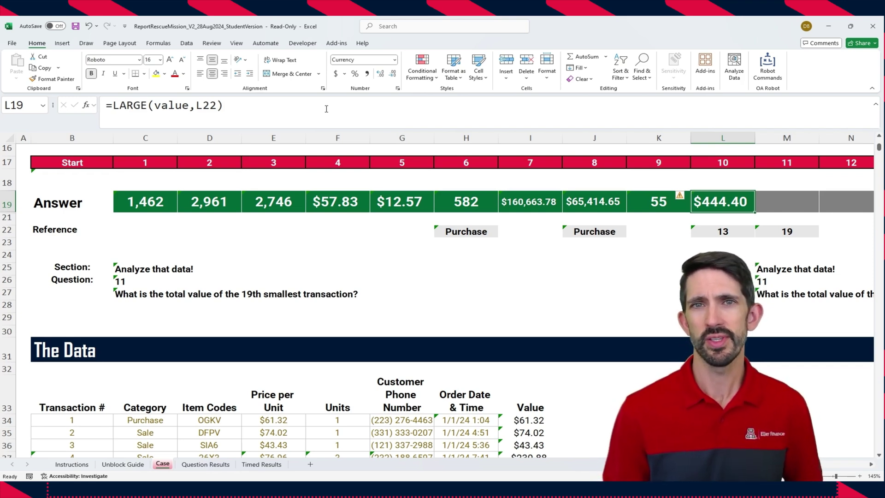
key(Right)
key(Right)
key(Right)
key(Right)
key(Right)
key(Right)
key(Right)
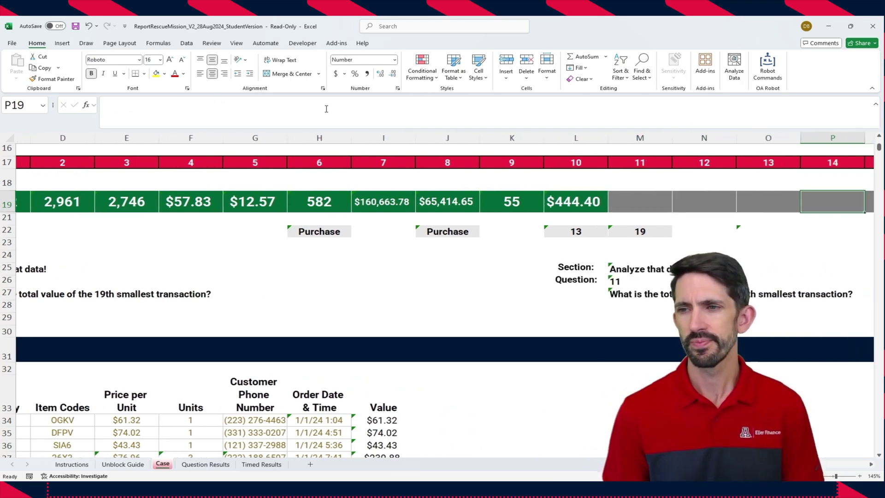
Enter =SMALL(value,M22) in M19 for the 19th smallest transaction, $19.57.
key(Left)
key(Left)
key(Left)
key(Left)
key(Left)
key(Left)
key(Left)
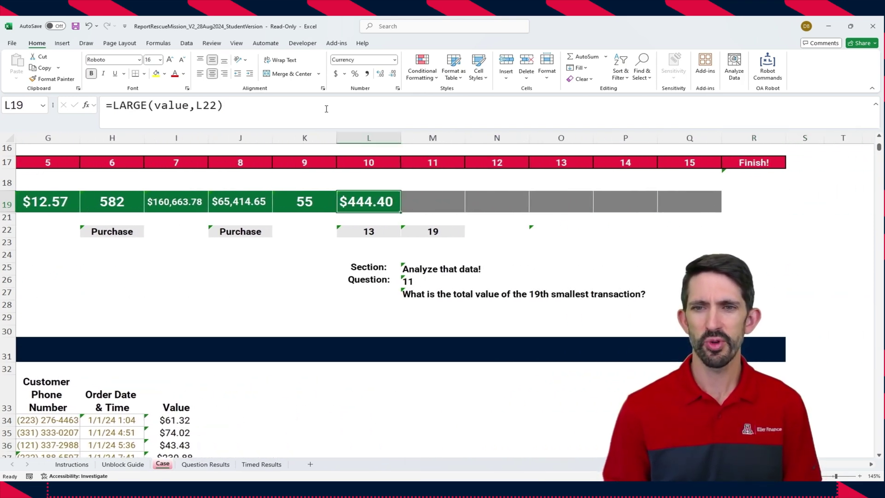
key(Right)
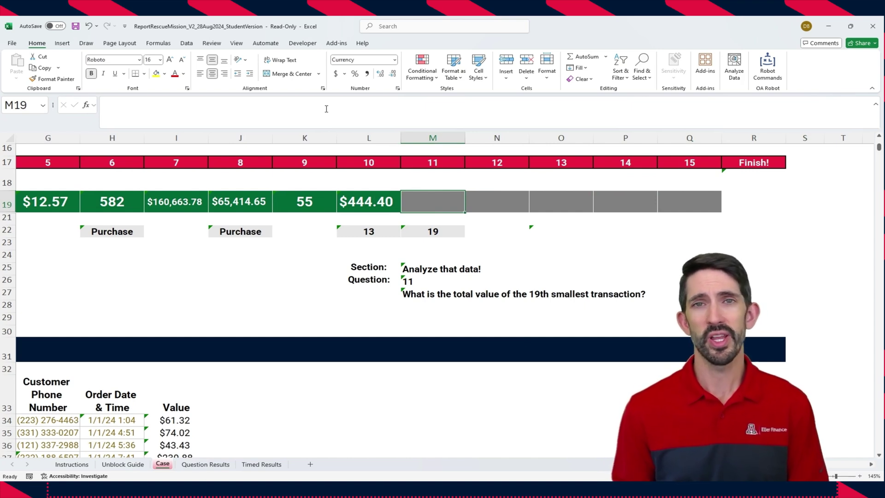
text(=small()
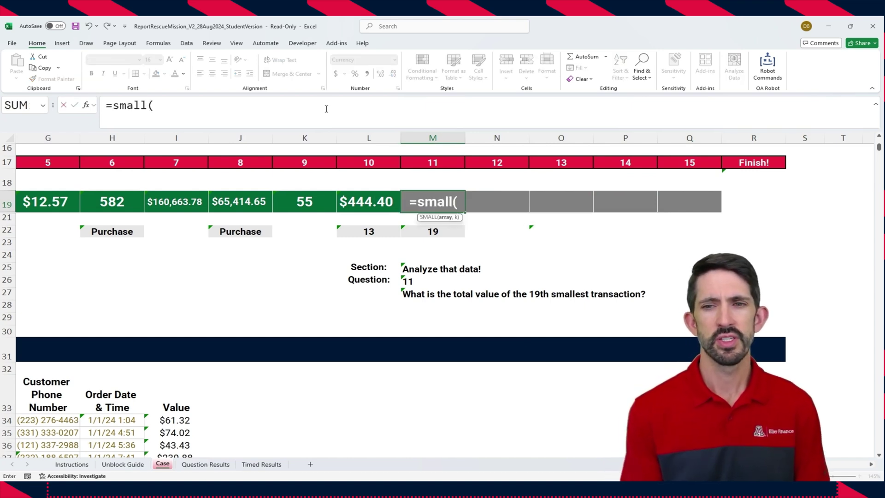
text(value,)
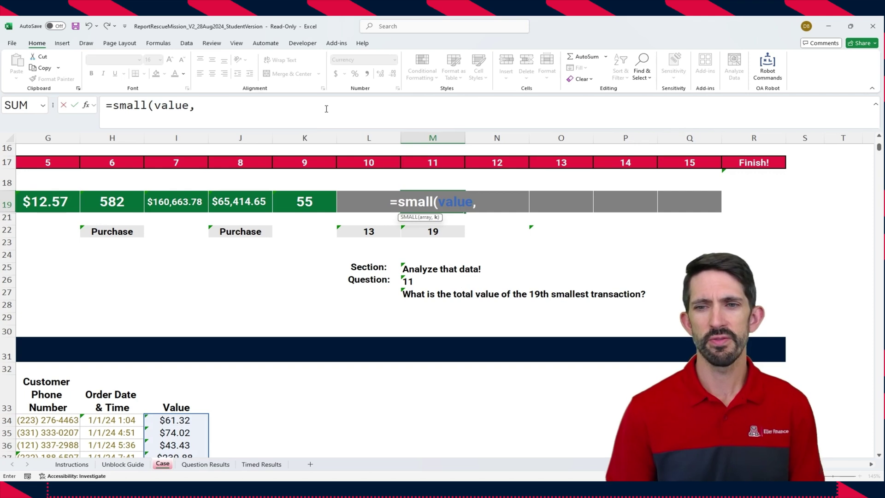
key(Down)
key(Down)
text())
key(ctrl+Return)
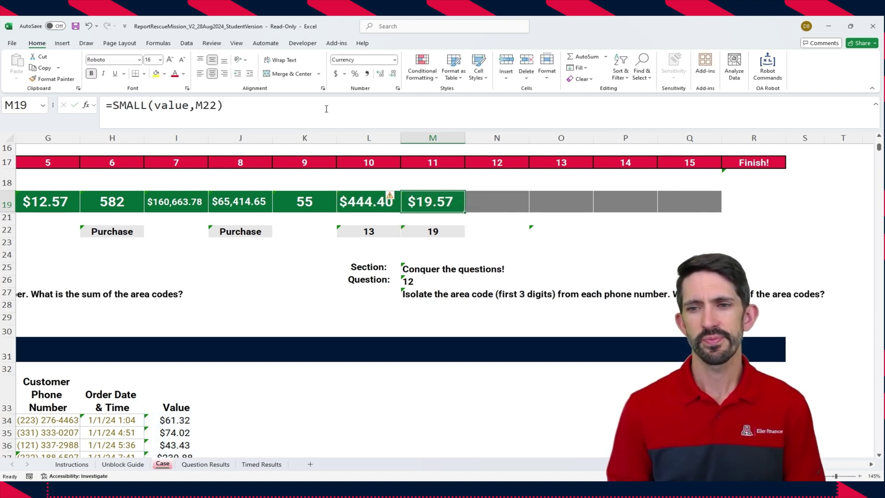
key(Right)
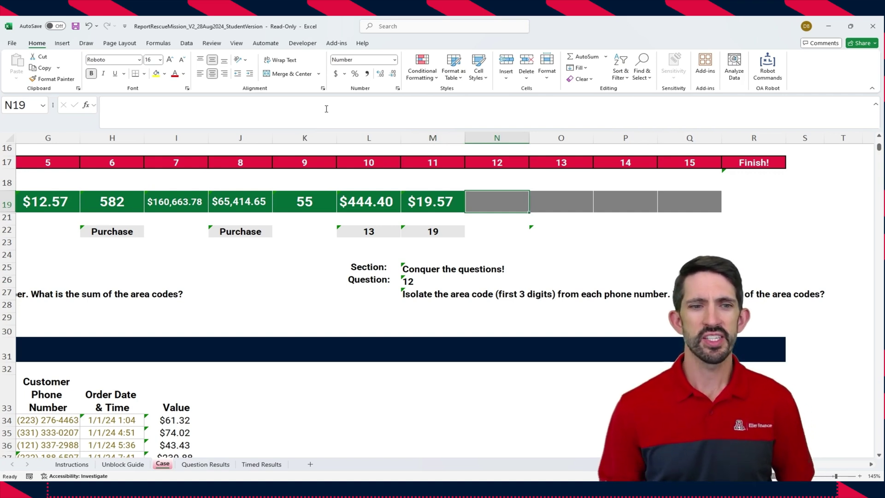
key(Left)
key(Left)
key(Left)
key(Left)
key(Left)
key(Left)
key(Left)
key(Left)
key(Left)
key(Left)
key(Left)
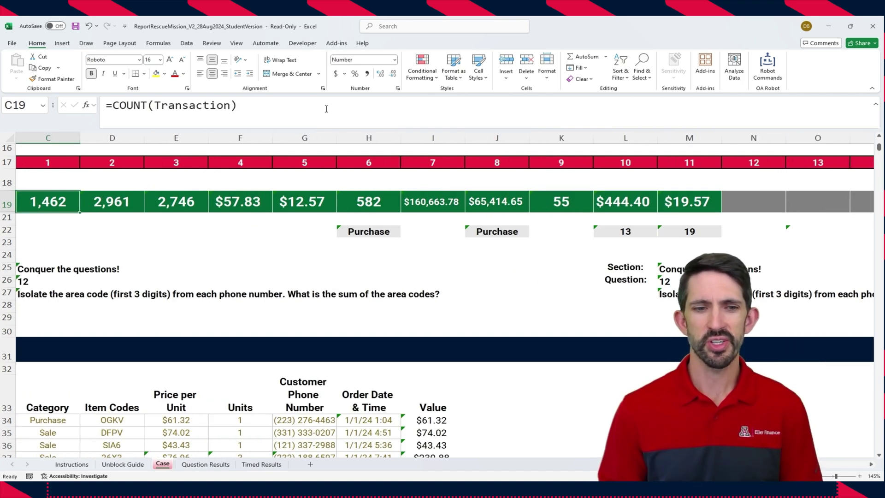
key(Right)
key(ctrl+Down)
key(Down)
key(Down)
key(Down)
key(Down)
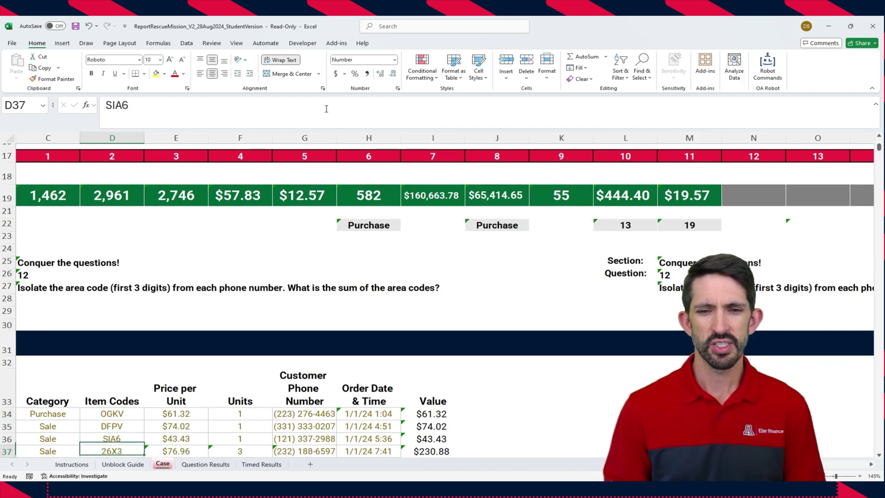
key(Down)
key(Down)
key(Down)
key(Down)
key(Down)
key(Down)
key(Down)
key(Down)
key(Down)
key(Right)
key(Right)
key(Right)
key(ctrl+Up)
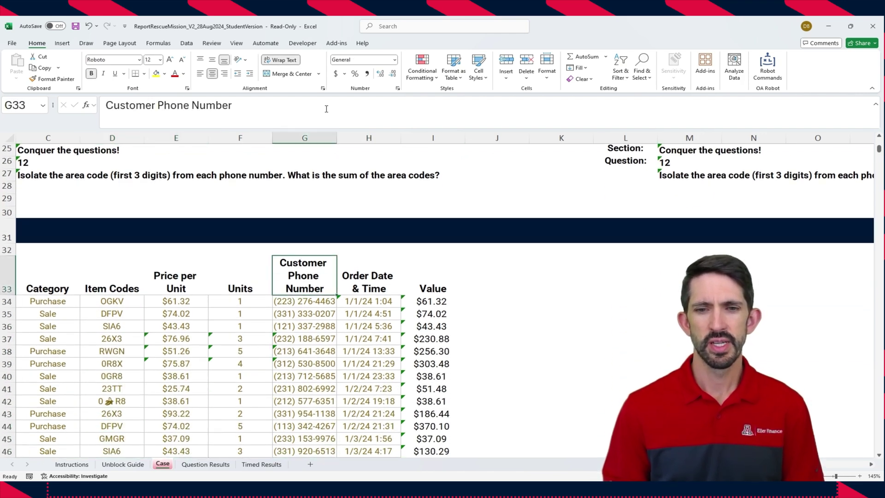
key(Down)
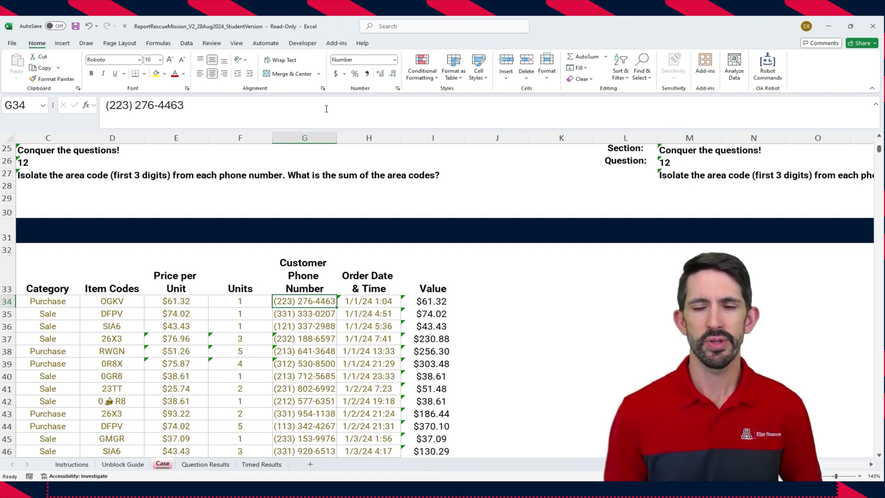
key(Right)
key(Right)
key(Right)
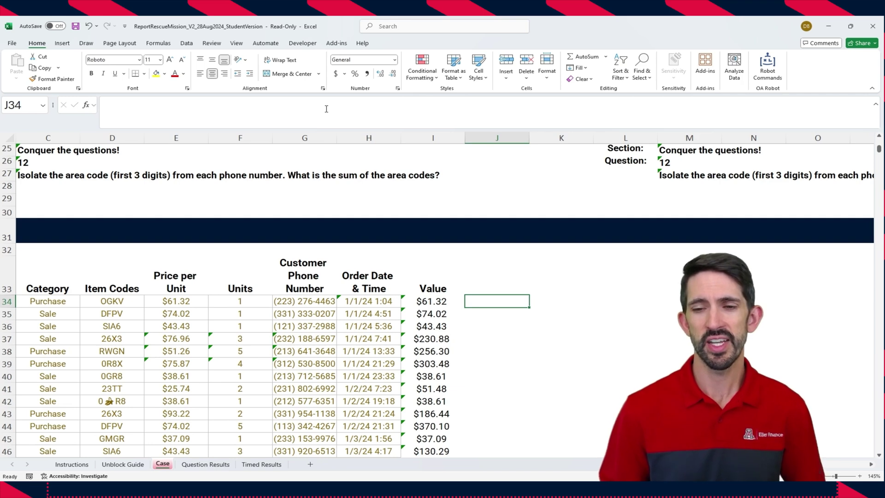
In J34 enter =LEFT(Customer_Phone_Number,5) to spill bracketed area codes like (223).
text(=left()
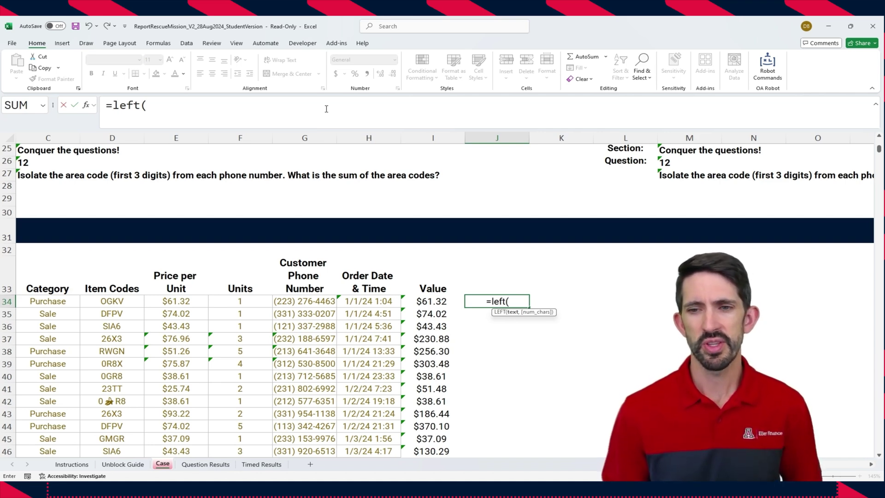
text(cust)
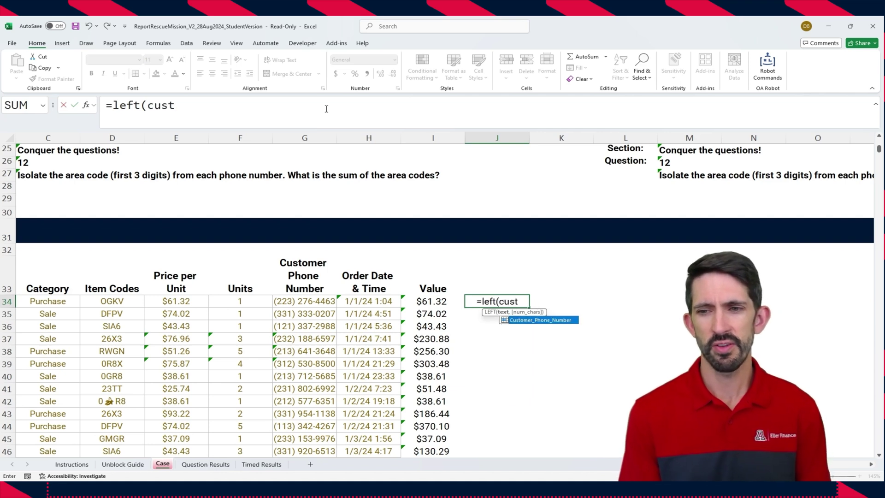
key(Tab)
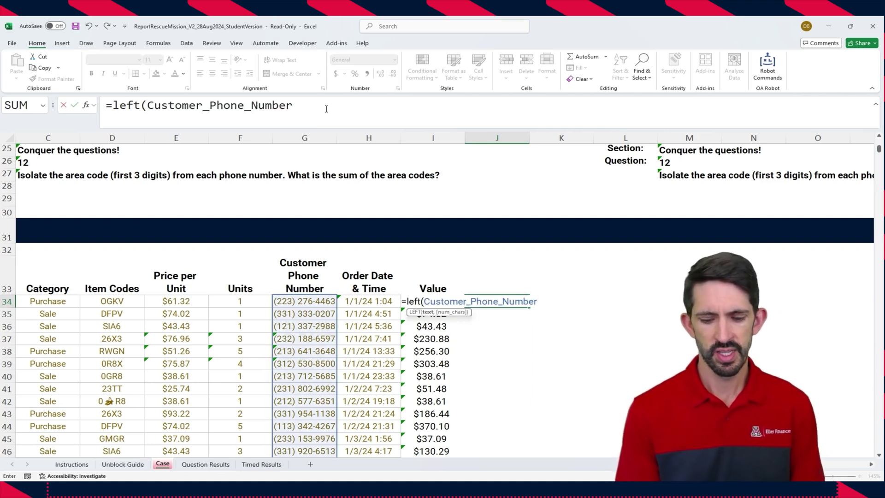
text(,5)
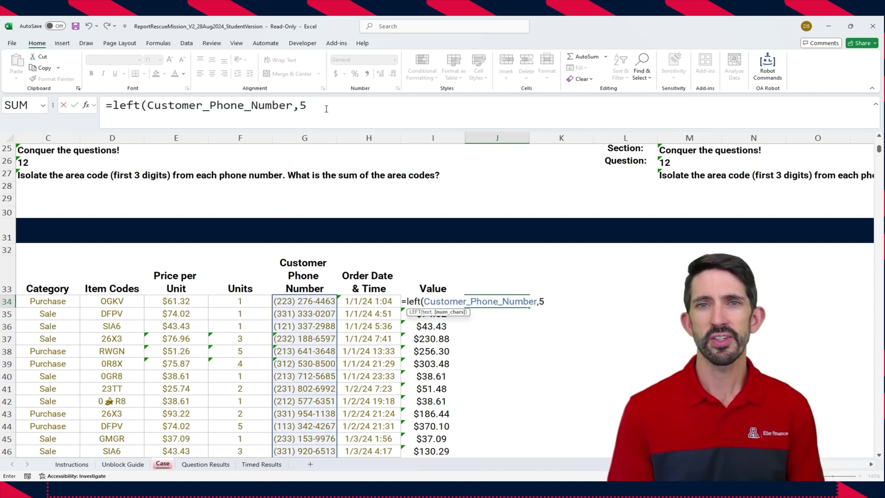
text())
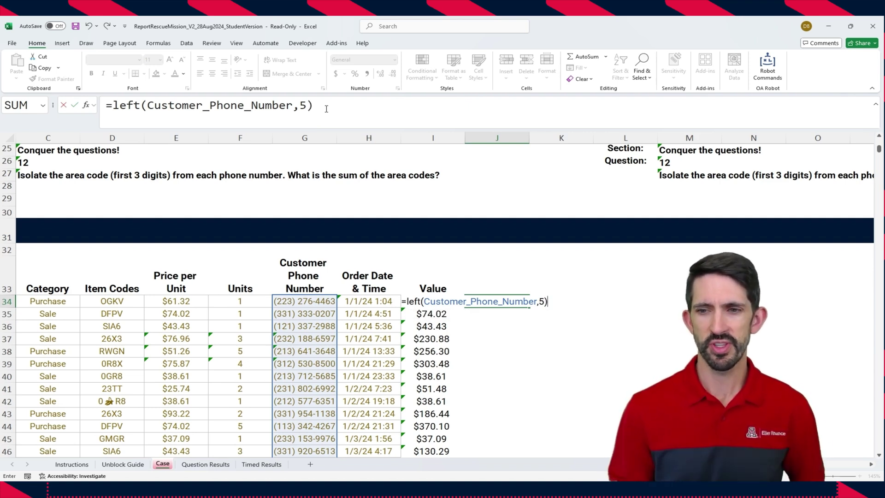
key(Return)
key(Up)
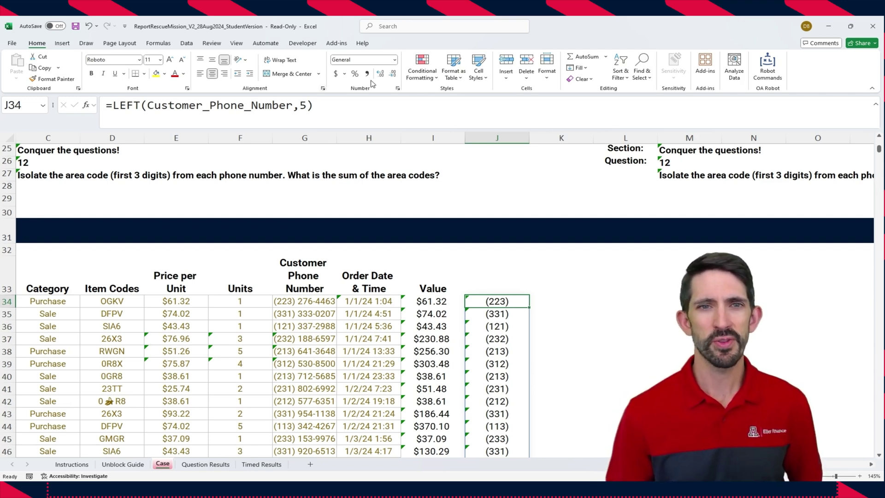
click(112, 105)
Change J34 to =-VALUE(LEFT(Customer_Phone_Number,5)) so area codes become positive numbers like 223.
text(value()
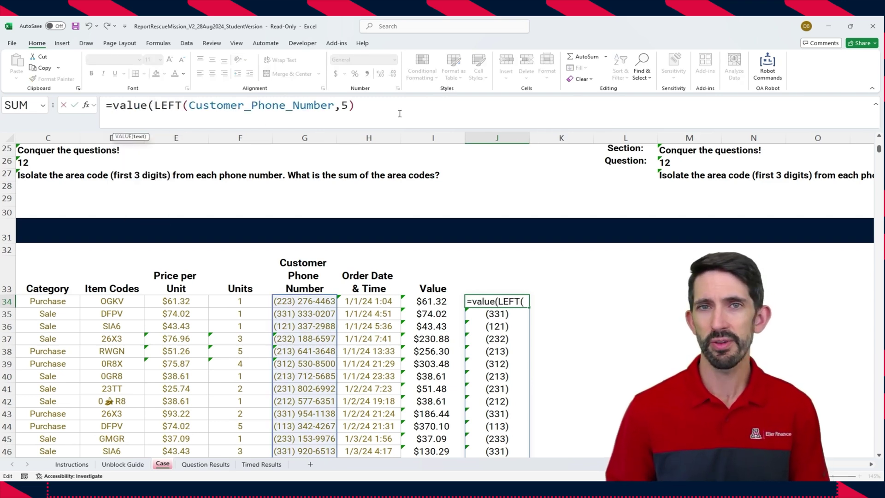
click(372, 106)
text())
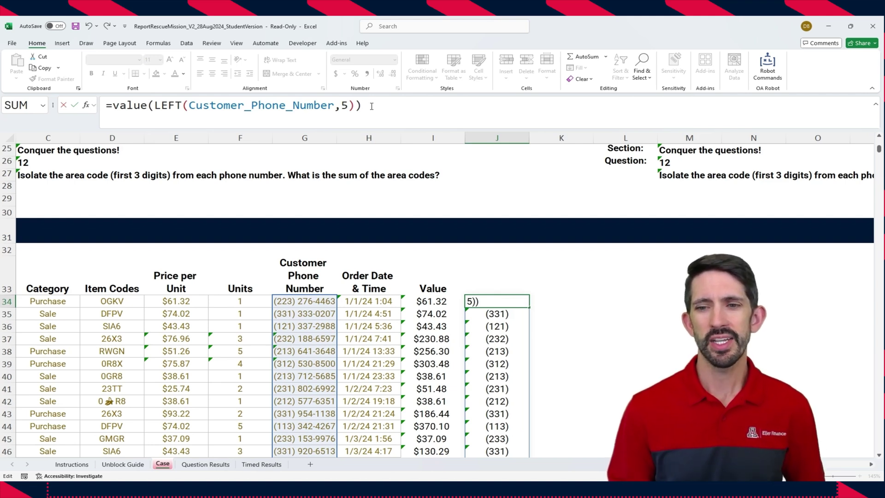
key(ctrl+Return)
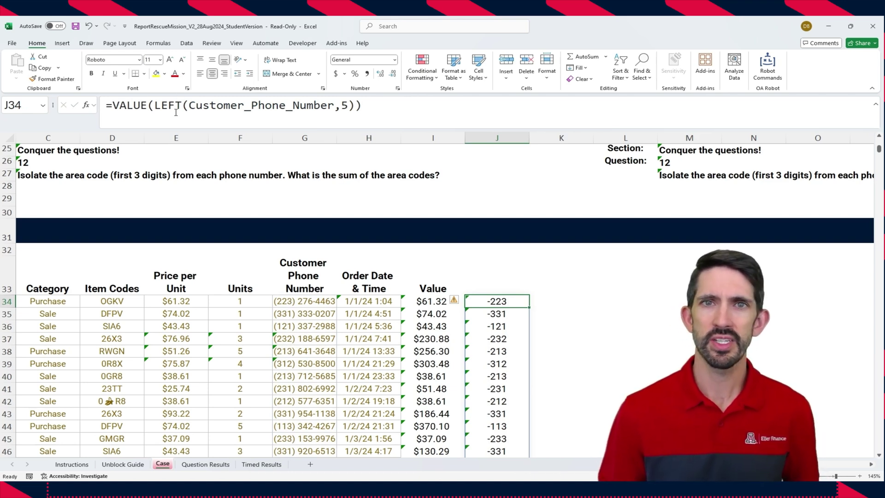
click(115, 106)
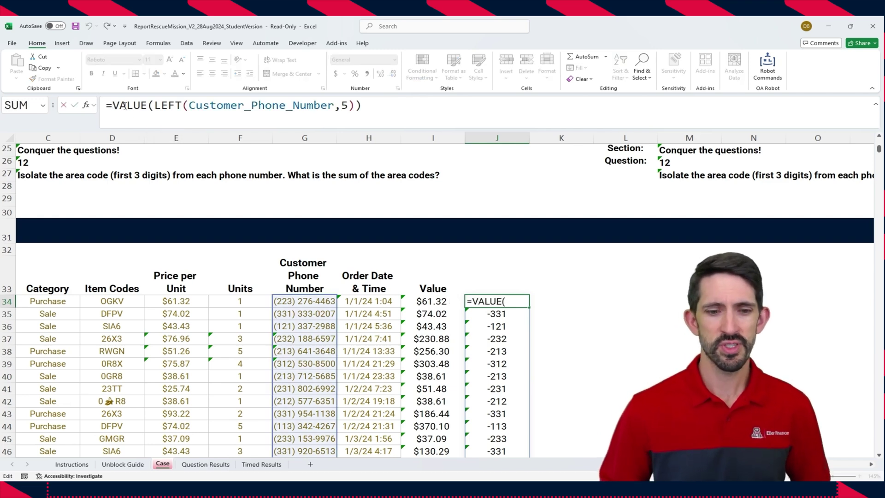
text(-)
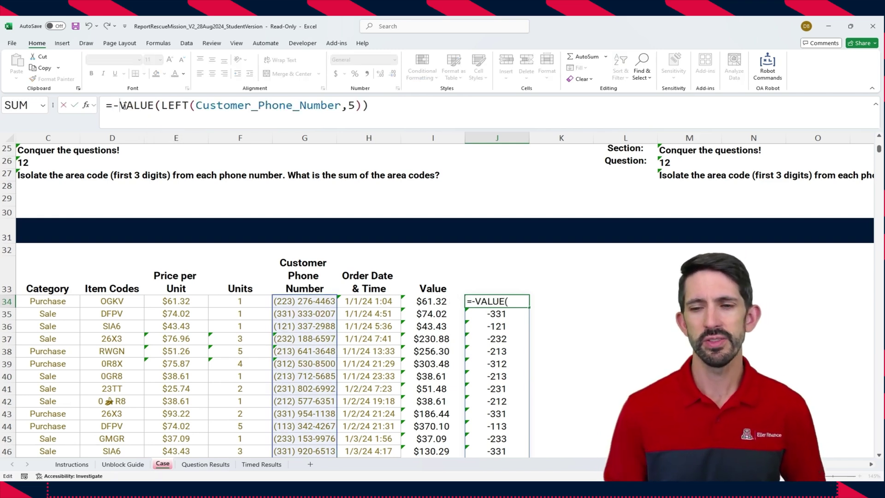
key(ctrl+Return)
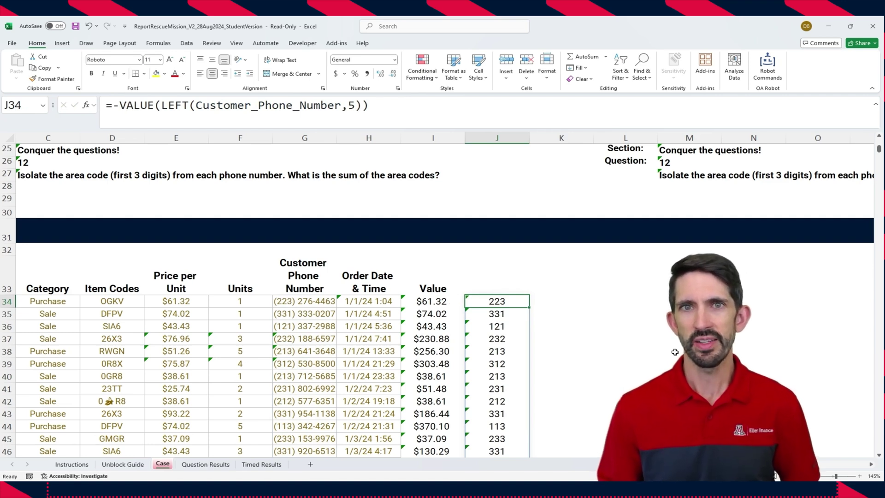
scroll(674, 351, up, 3)
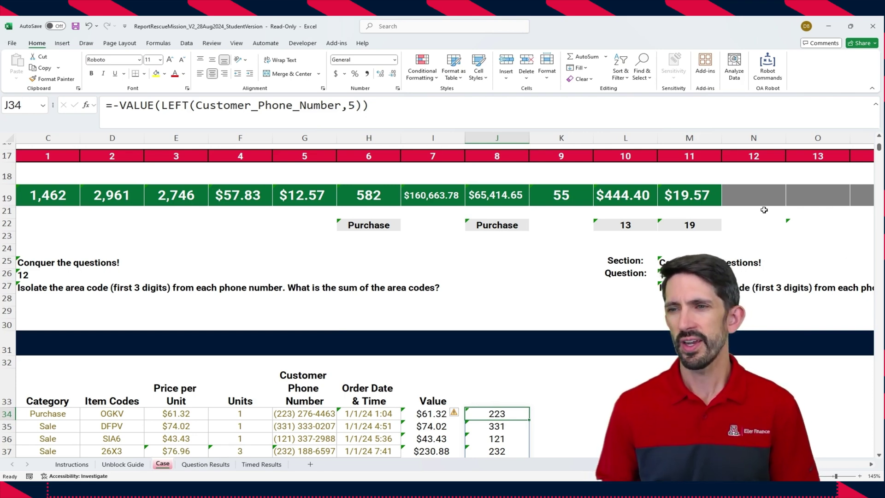
Sum the spilled area codes in N19 with =SUM(J34#), giving 320,049.
click(752, 198)
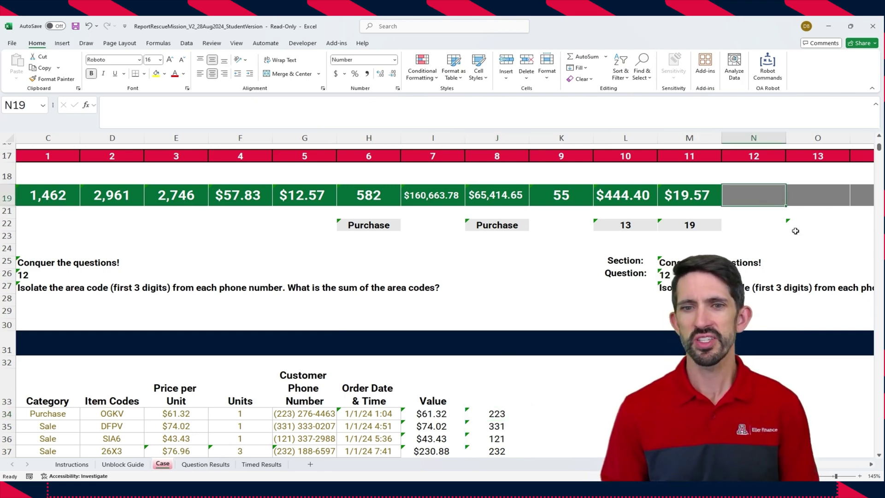
text(=sum)
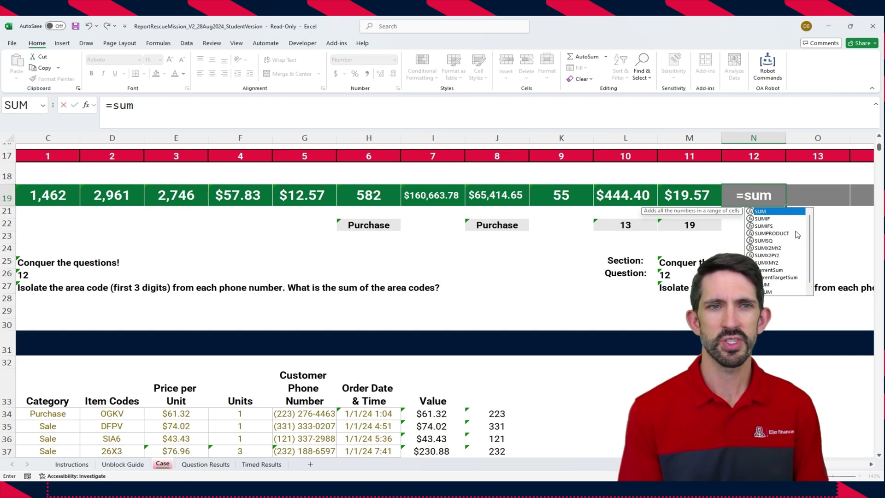
text((j34)
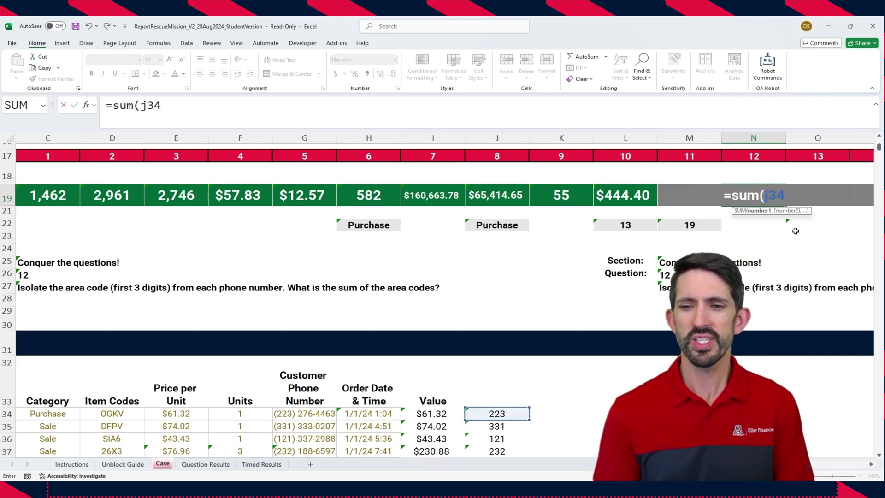
text(#)
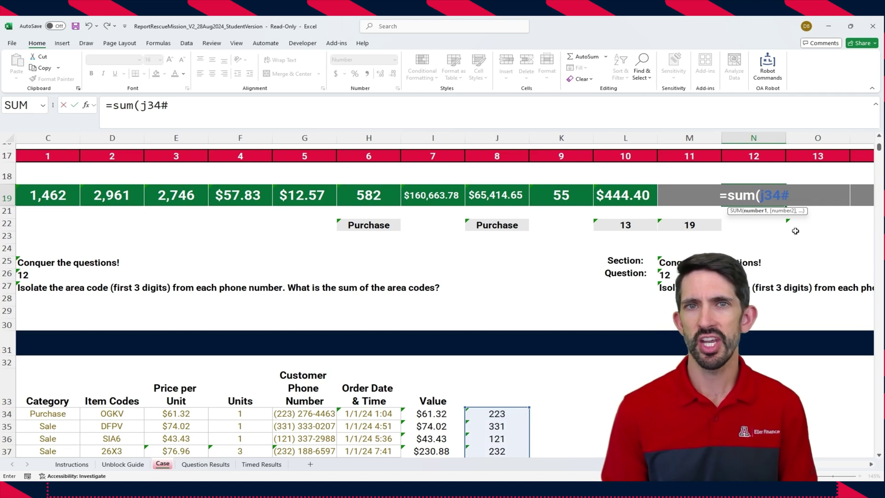
text())
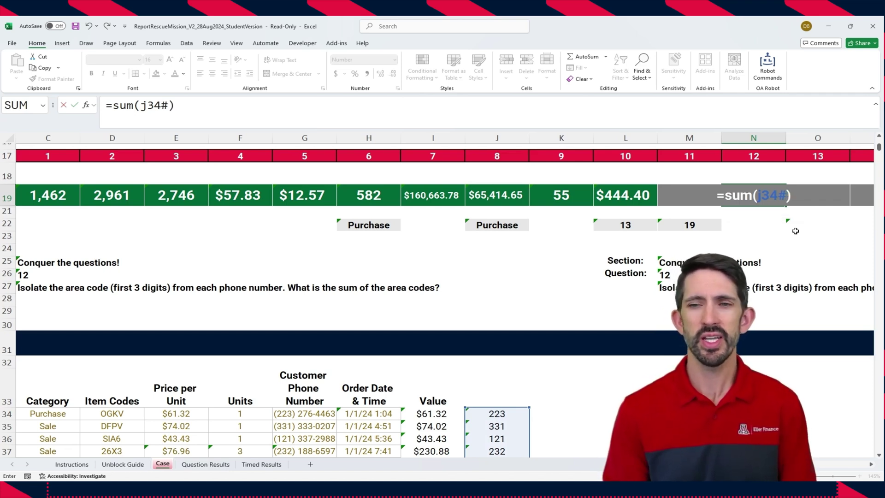
key(ctrl+Return)
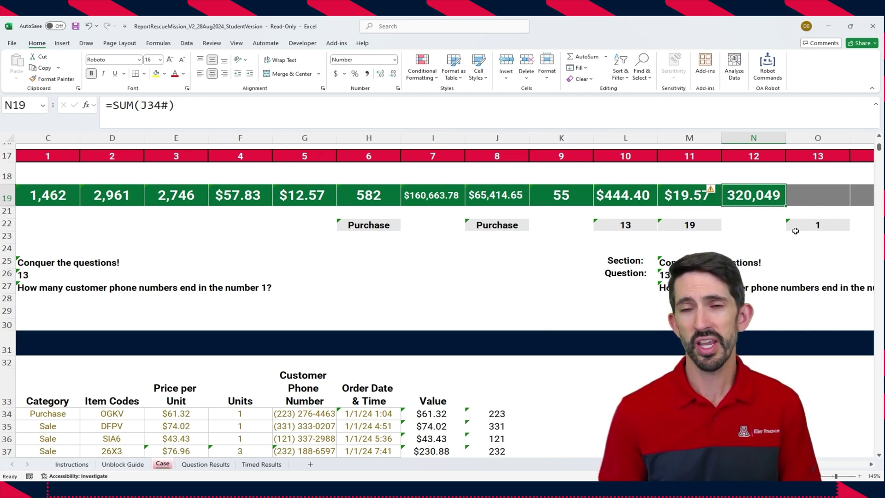
key(ctrl+z)
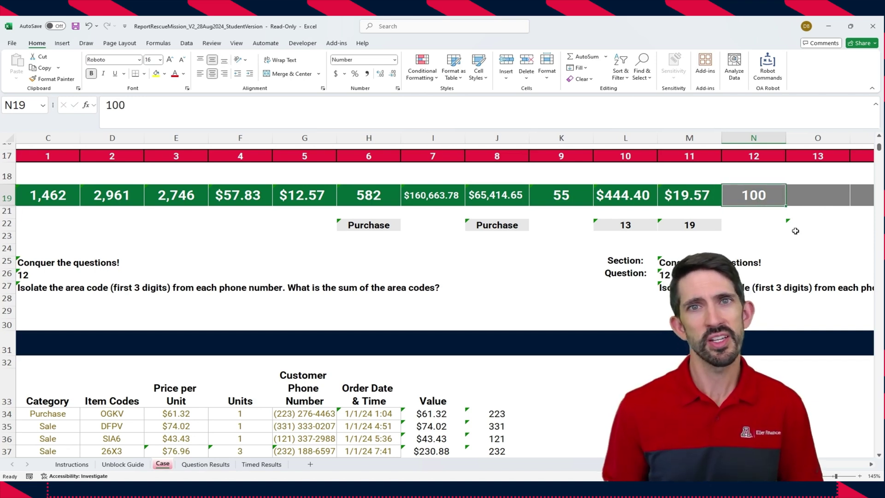
key(ctrl+y)
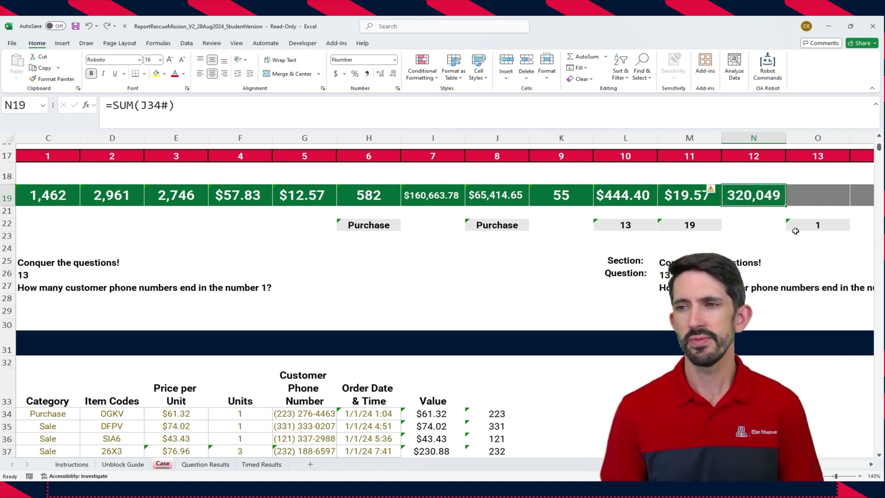
key(Right)
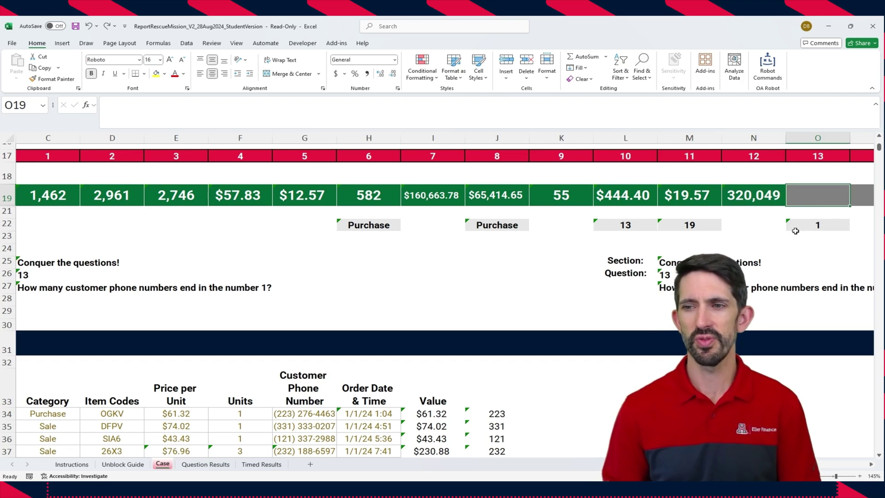
In K34 enter =RIGHT(Customer_Phone_Number,1) to list each phone number's last digit.
scroll(795, 230, right, 3)
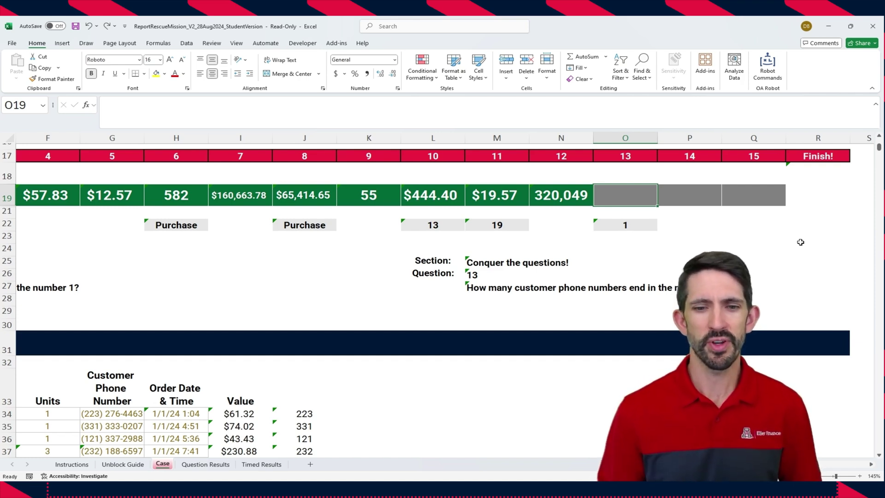
scroll(362, 412, down, 1)
click(323, 371)
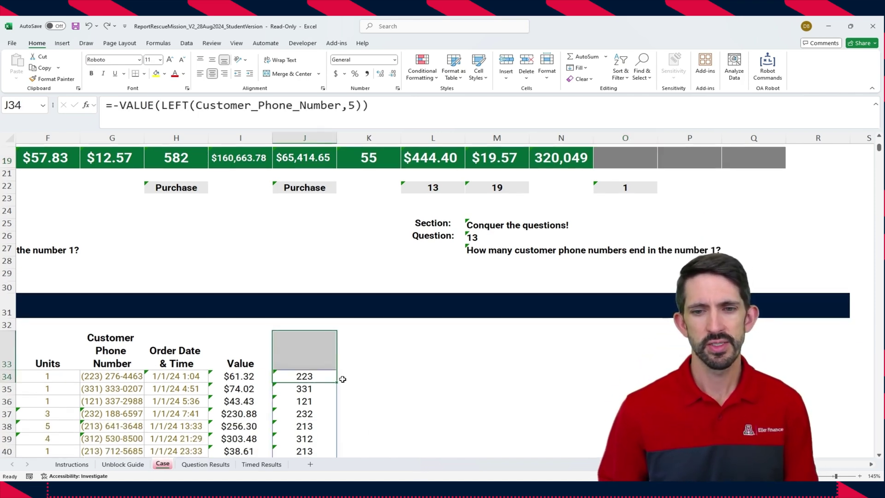
click(343, 376)
text(=right(cust)
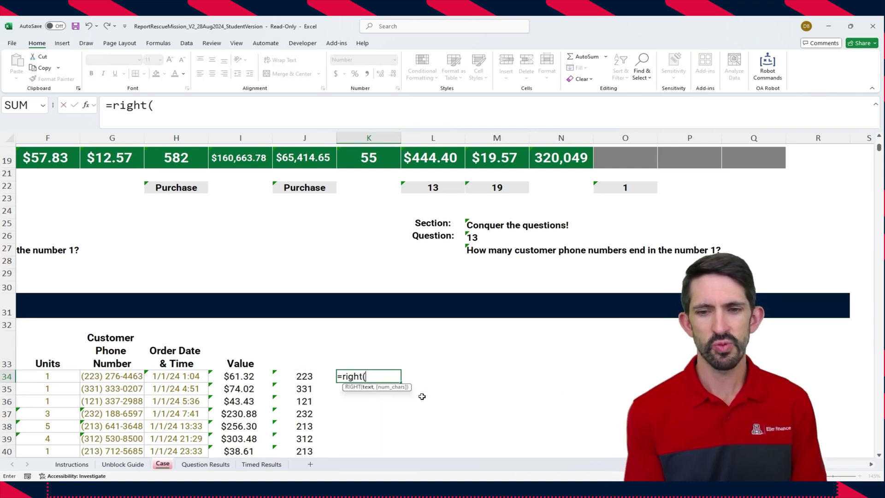
double_click(405, 394)
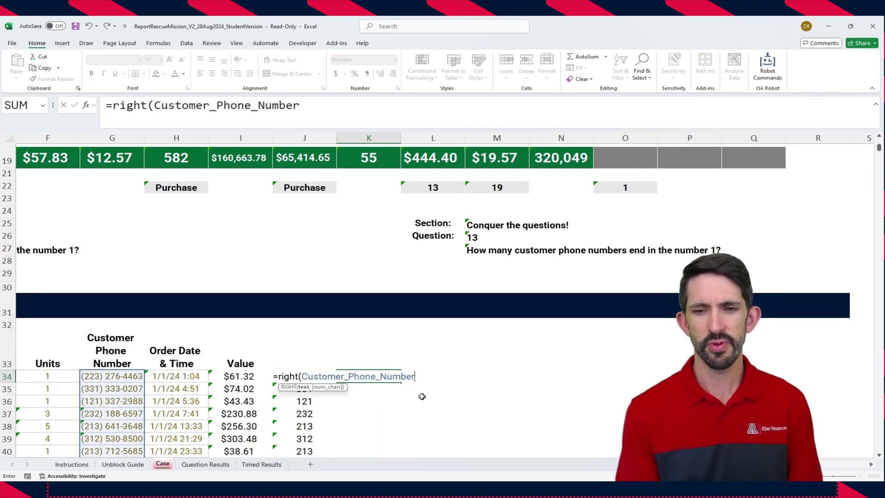
text(,1))
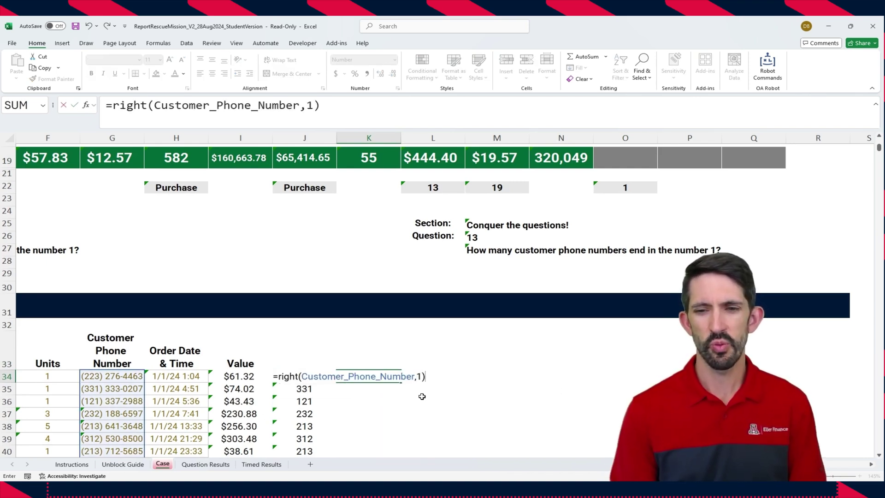
key(Return)
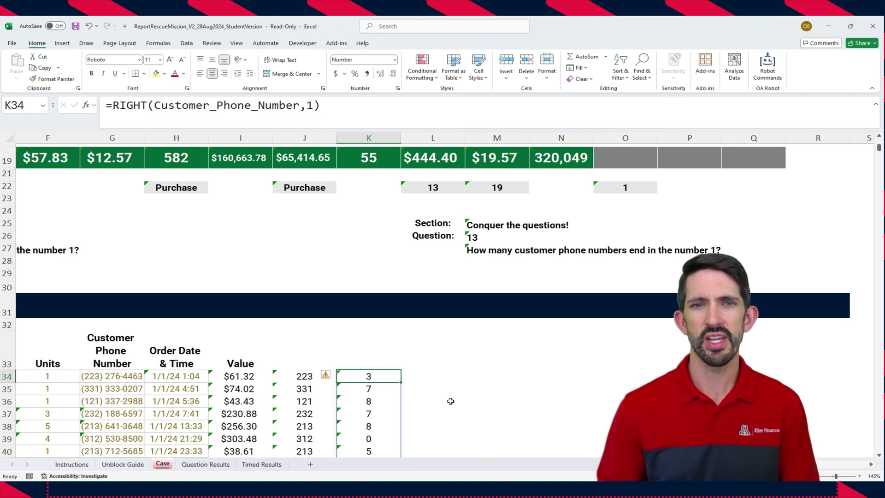
scroll(469, 390, up, 1)
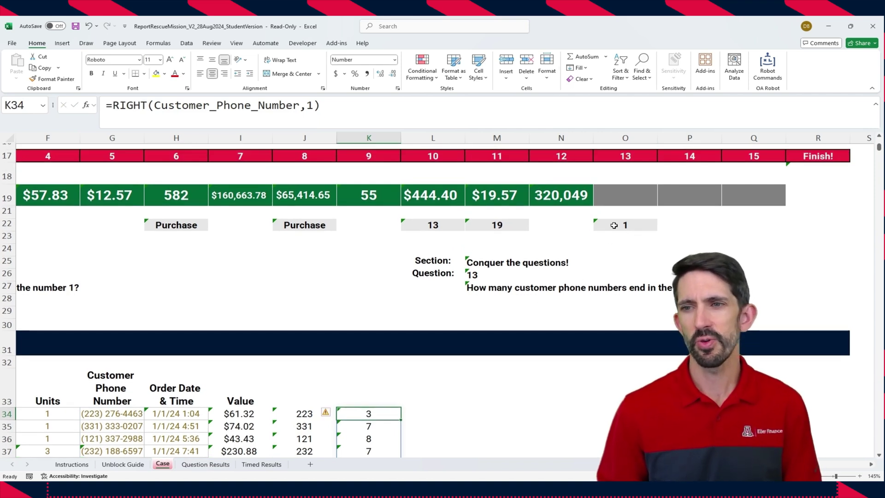
Count phone numbers ending in 1 in O19 with =COUNTIF(K34#,O22), returning 145.
click(625, 194)
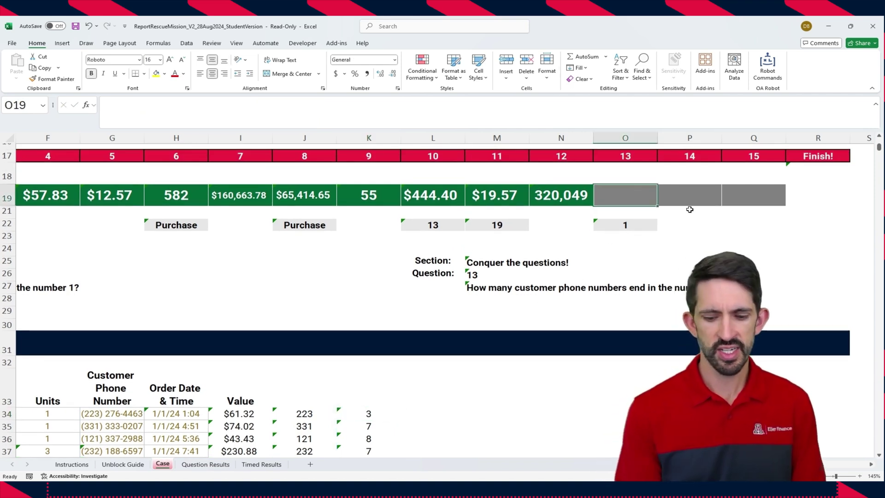
text(=countif()
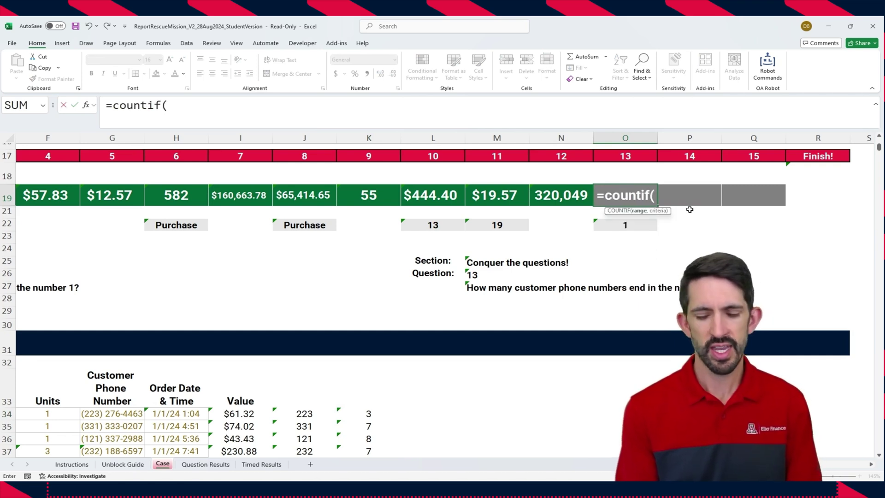
text(k34#)
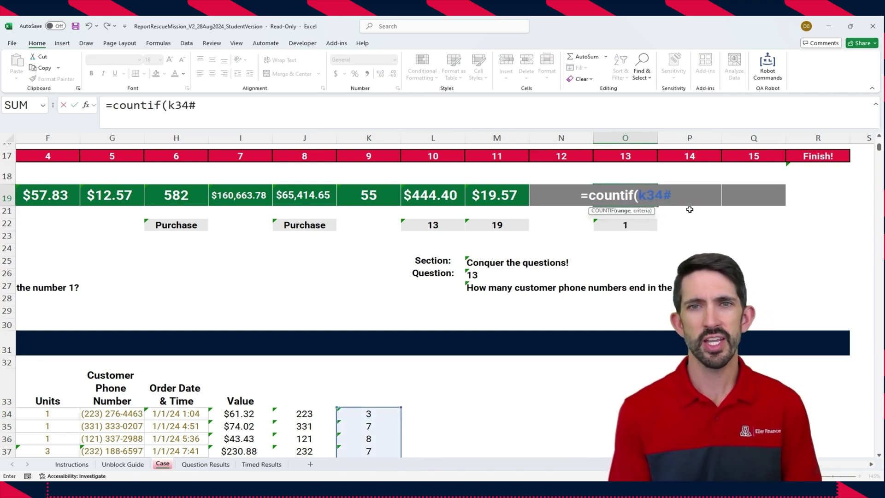
text(,)
key(Down)
key(Down)
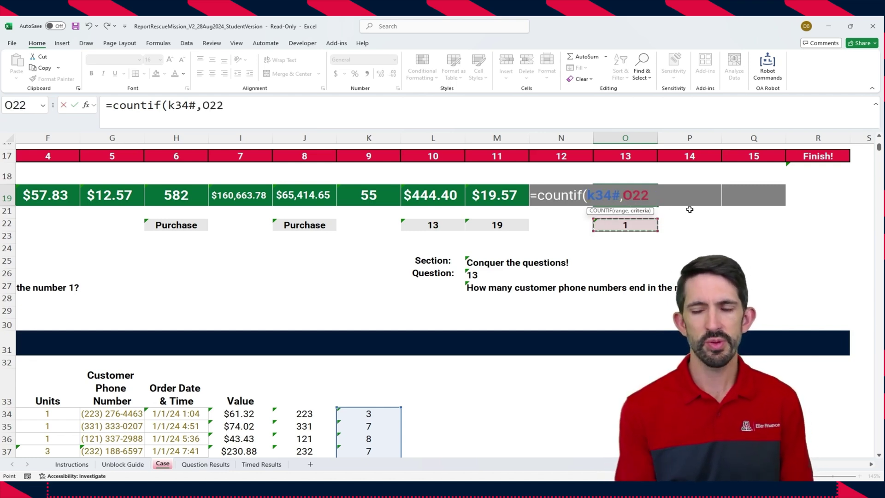
text())
key(ctrl+Return)
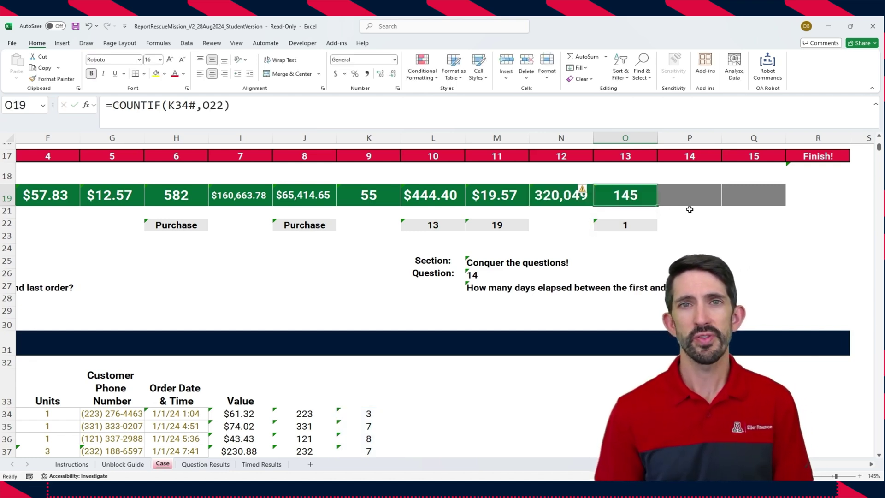
key(Right)
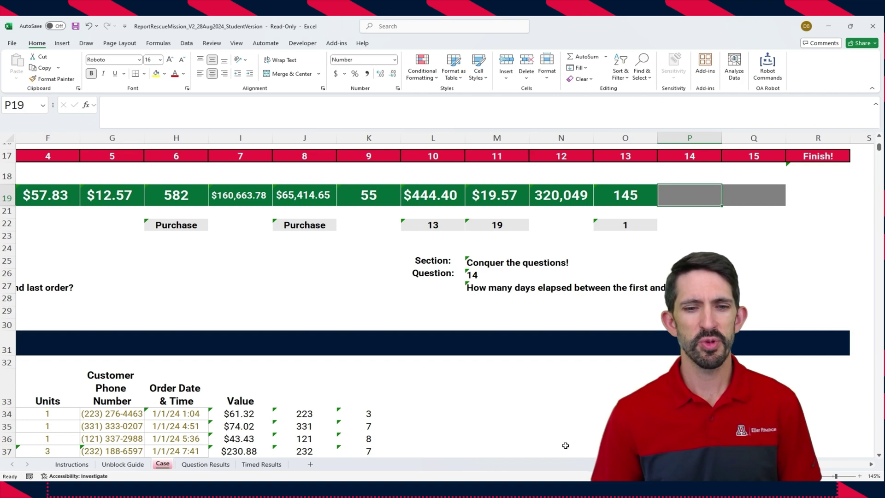
scroll(507, 424, down, 1)
Inspect the order dates in column H, jumping to the last entry and back to the top.
click(178, 376)
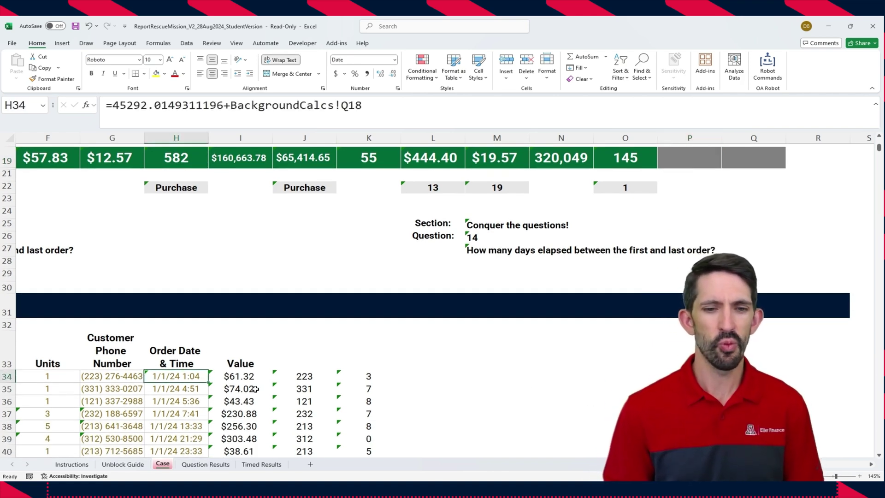
key(ctrl+Down)
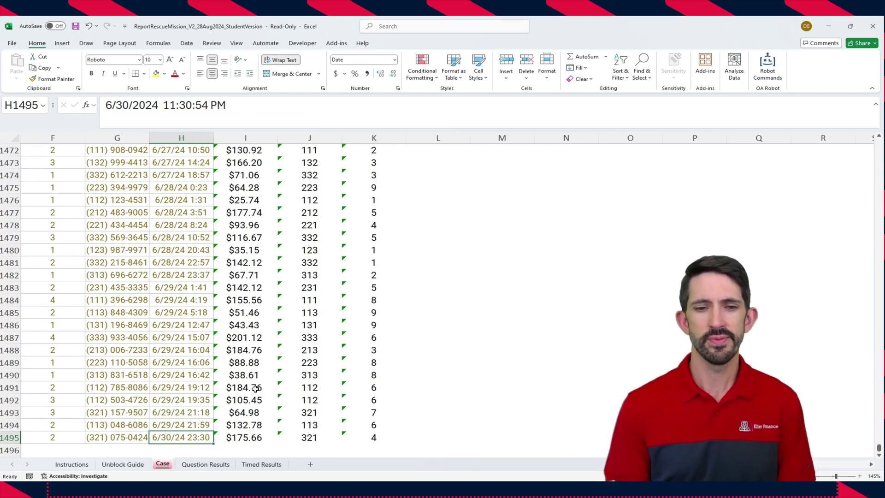
key(ctrl+Up)
key(Up)
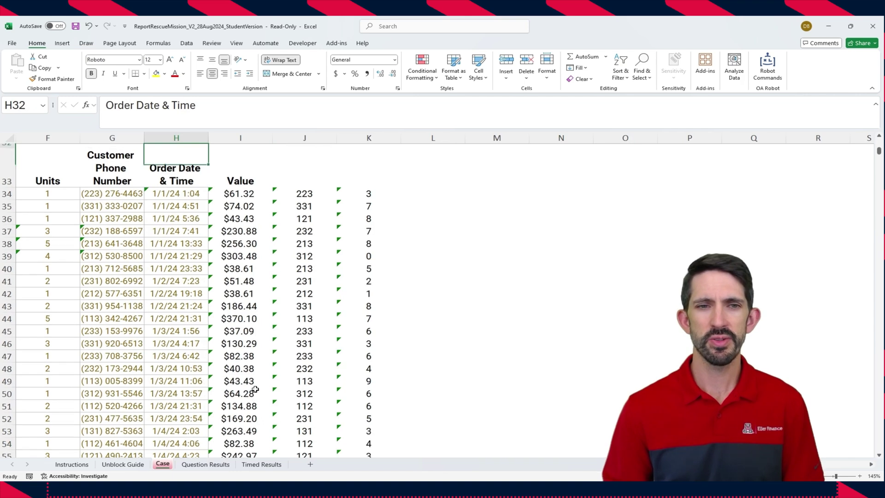
key(Up)
key(Up)
key(Up)
key(Up)
key(Up)
key(Up)
key(Up)
key(Up)
key(Up)
key(Up)
key(Up)
key(Up)
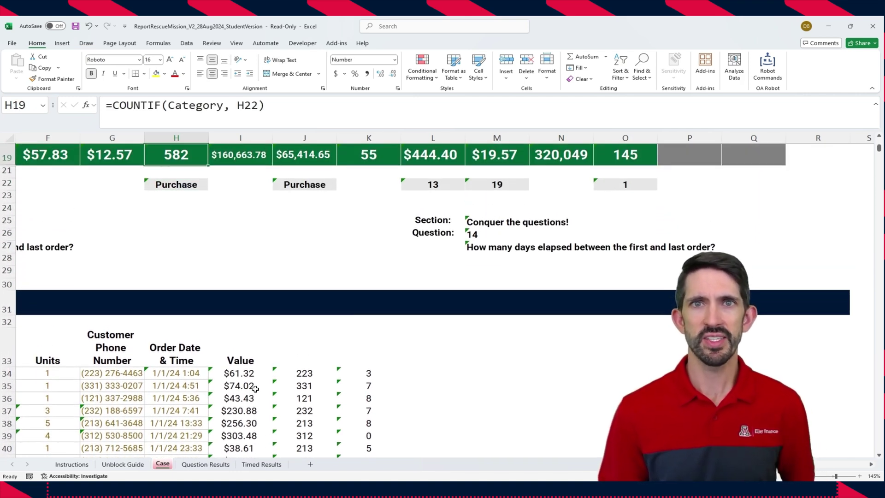
key(Up)
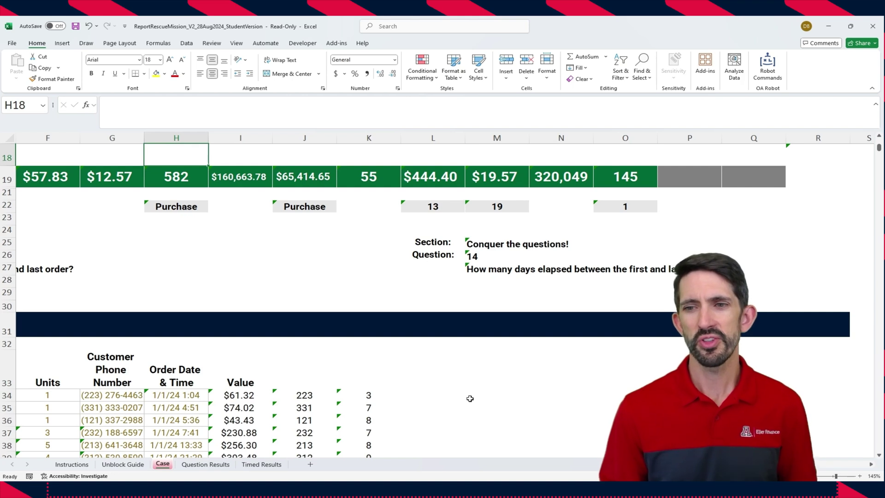
In P19 enter =MAX(Order_Date___Time)-MIN(Order_Date___Time), giving 181.93 days.
click(683, 180)
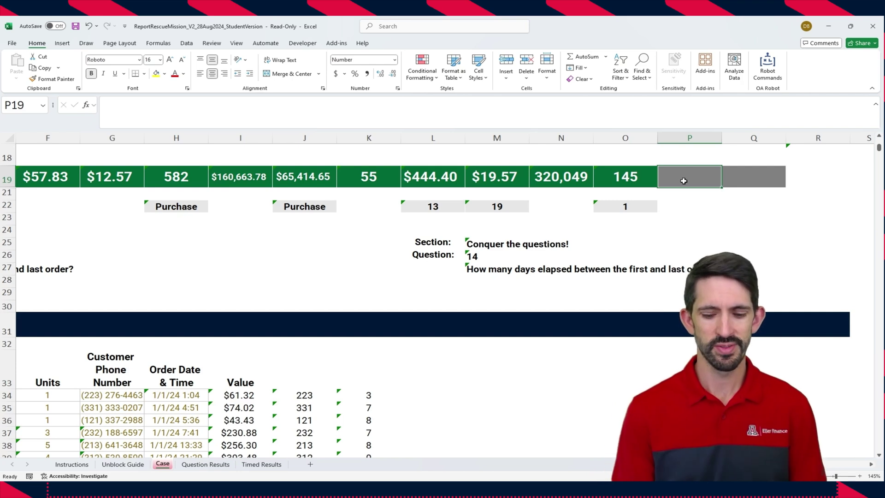
text(=max(ord)
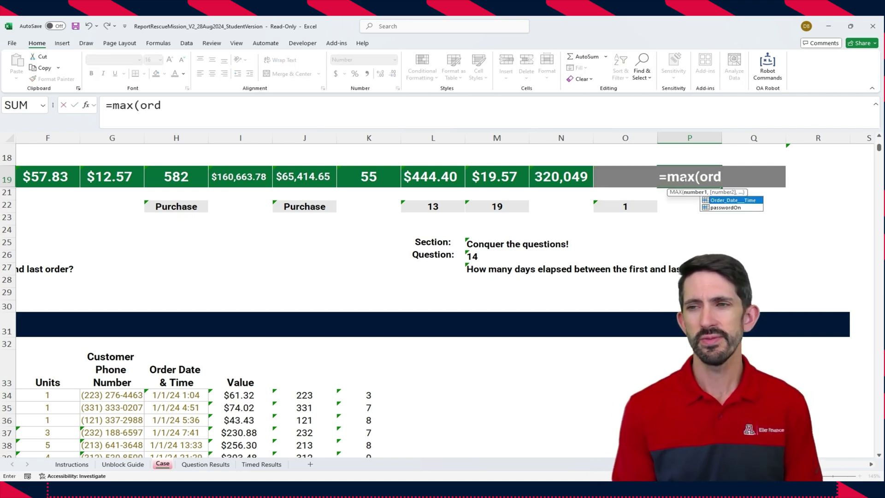
key(Tab)
text(,)
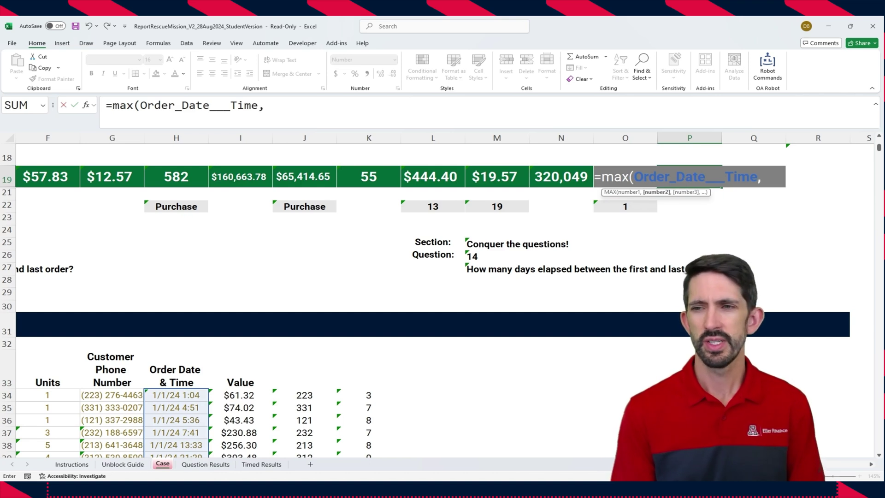
key(BackSpace)
text()-min(ord)
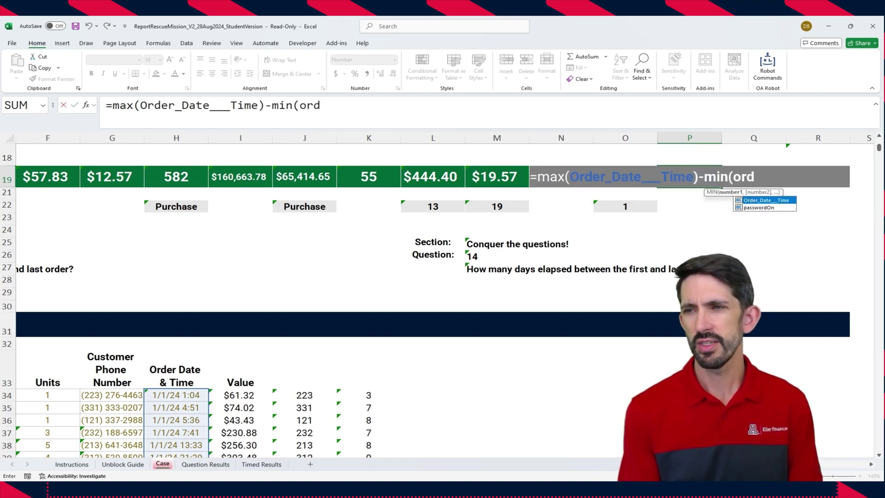
key(Tab)
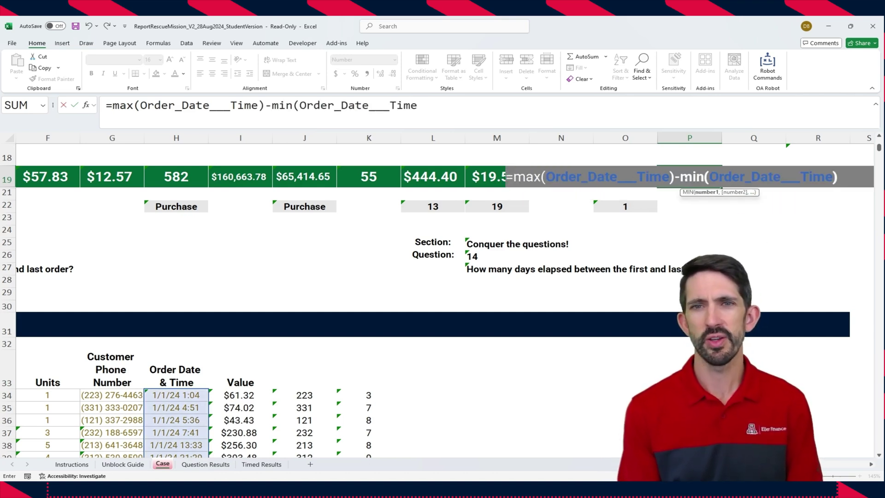
text())
key(ctrl+Return)
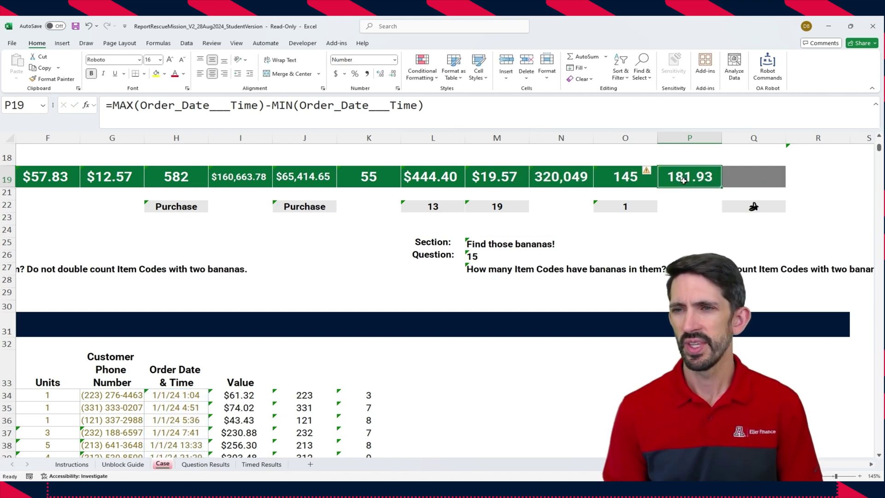
key(Right)
key(Right)
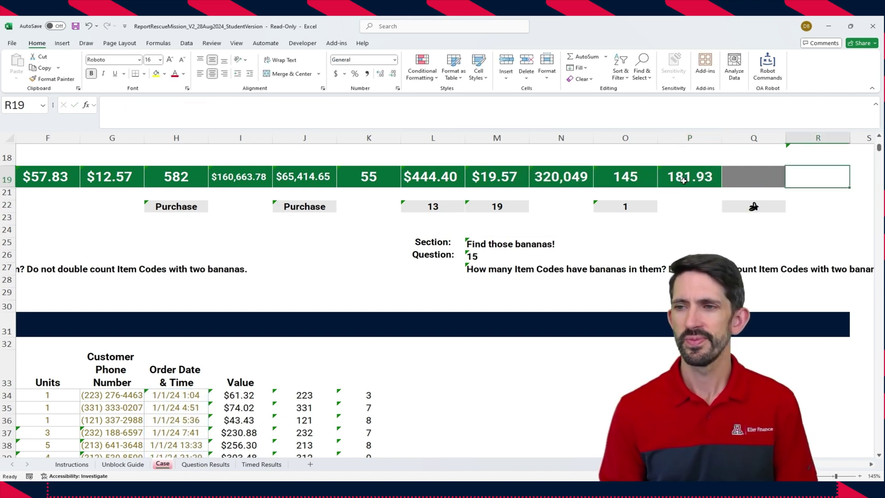
key(Right)
key(Right)
key(Left)
key(Left)
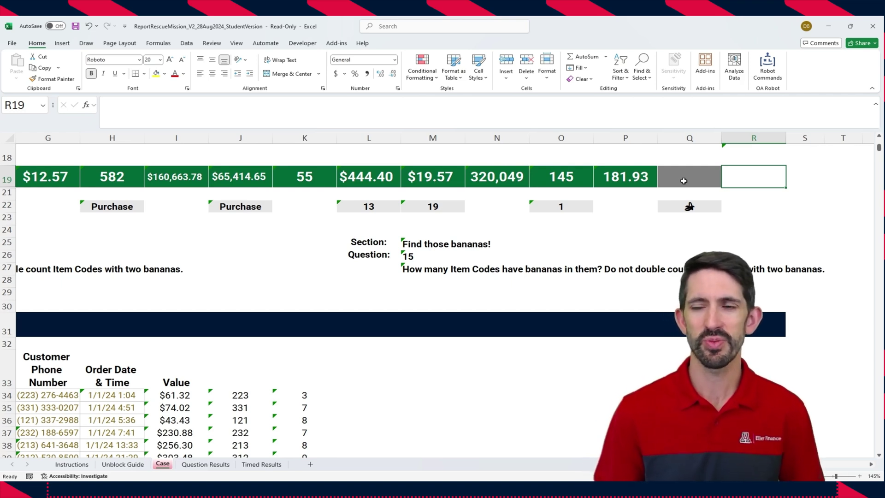
click(683, 180)
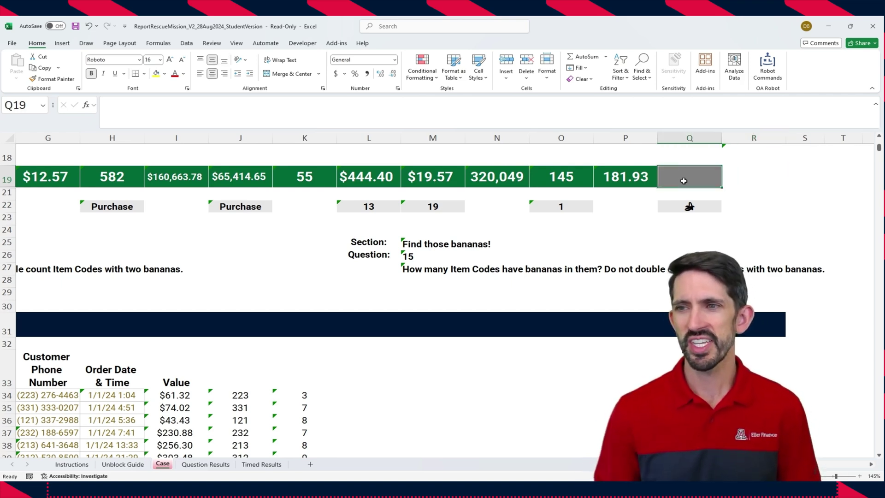
scroll(683, 181, up, 1)
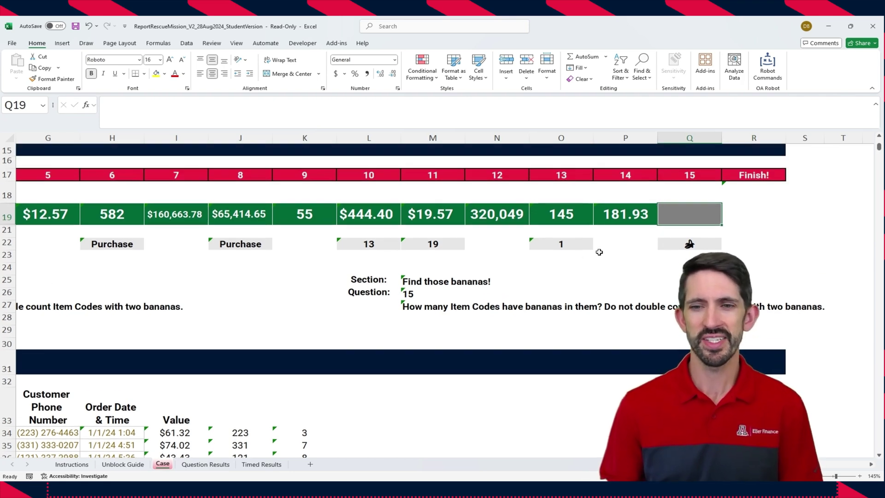
scroll(535, 327, down, 2)
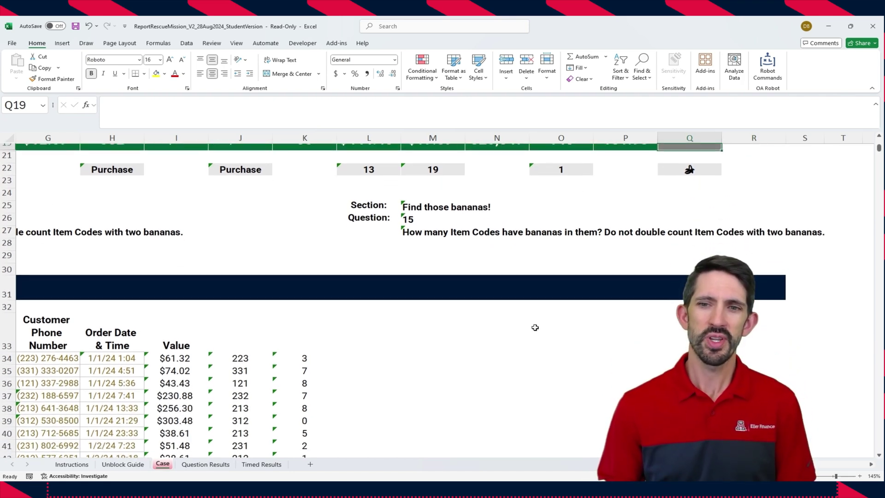
click(299, 360)
key(ctrl+Left)
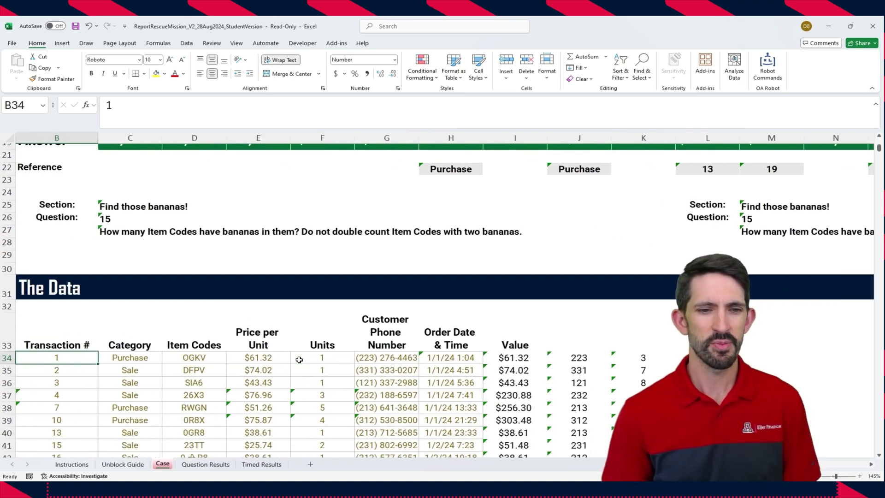
scroll(299, 359, down, 2)
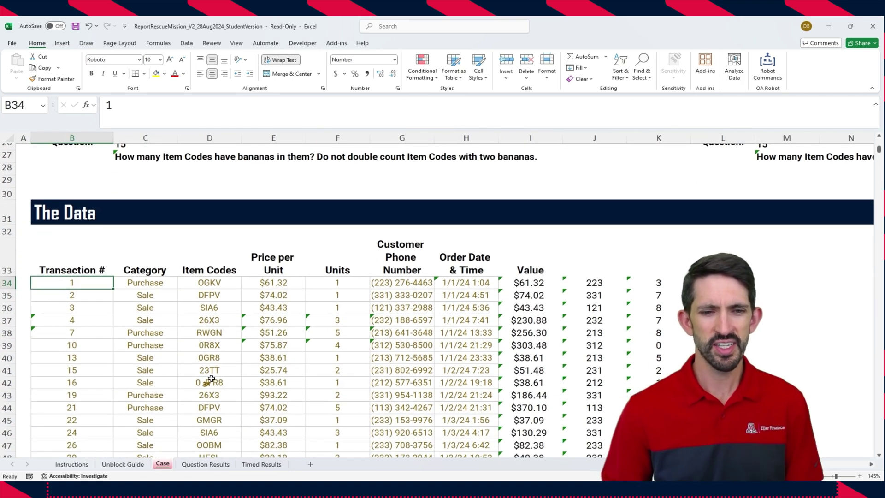
click(208, 382)
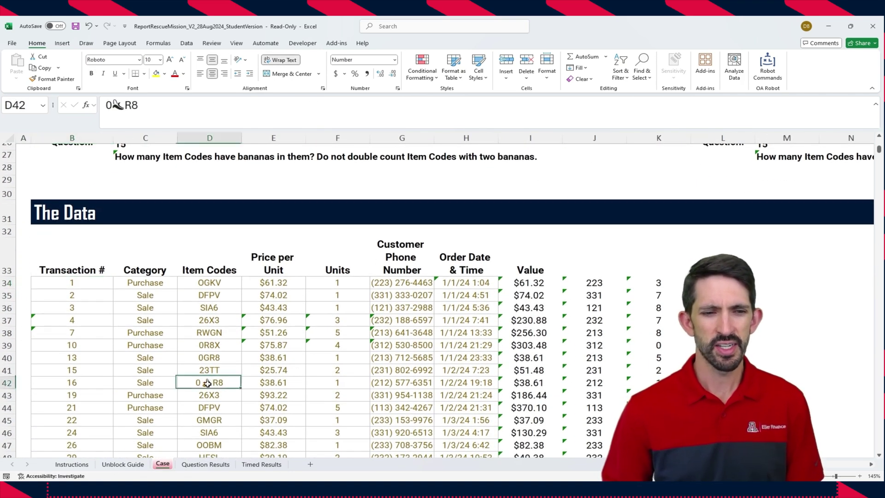
click(74, 382)
click(225, 383)
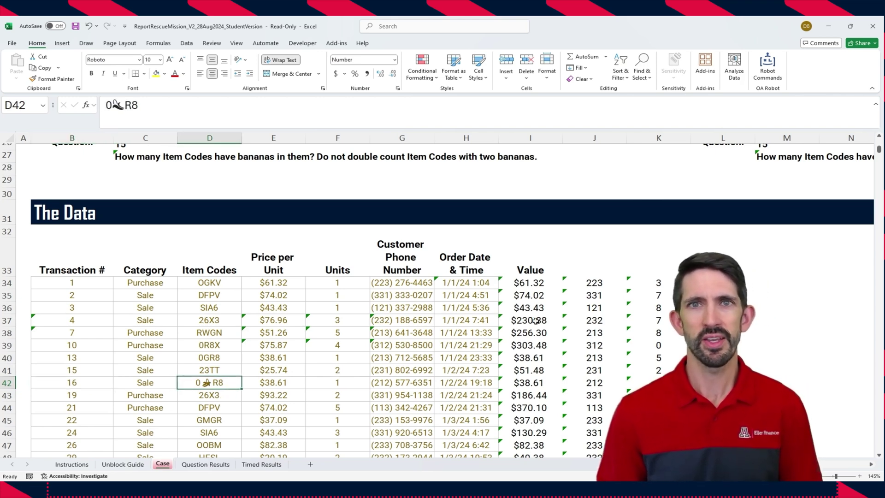
click(722, 282)
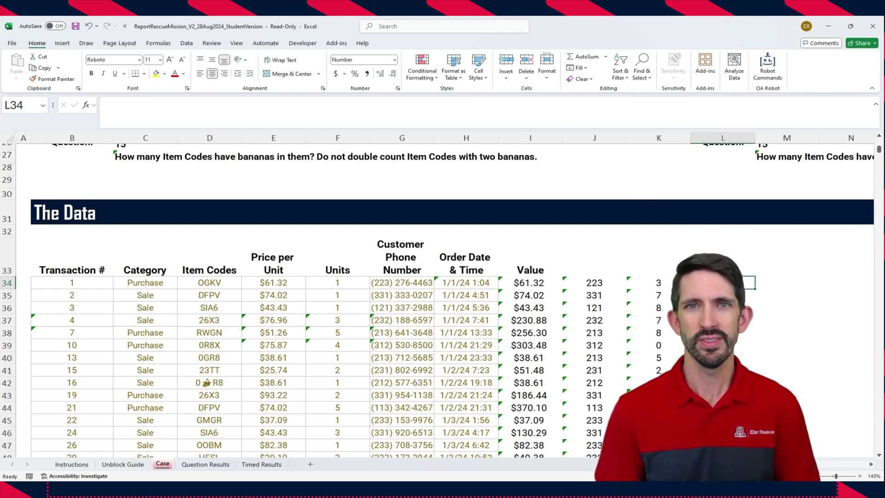
In L34 enter =FIND($Q$22,Item_Codes) to locate the banana in each Item Code.
text(=)
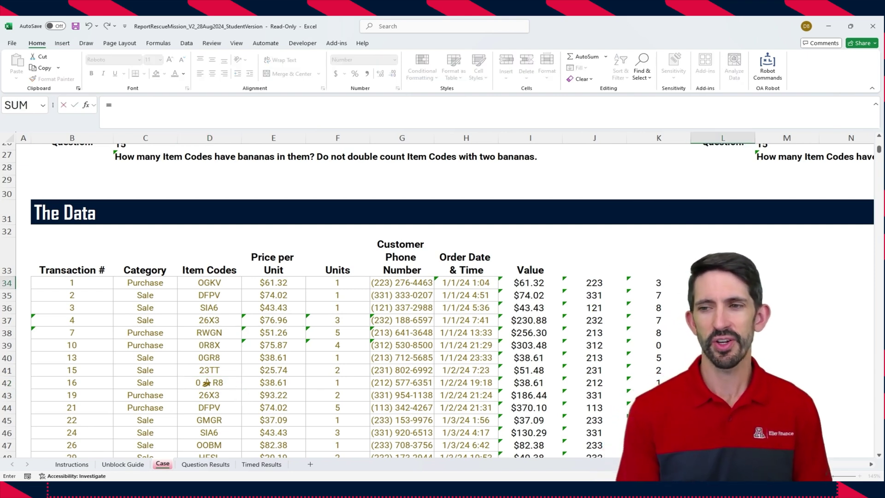
text(find)
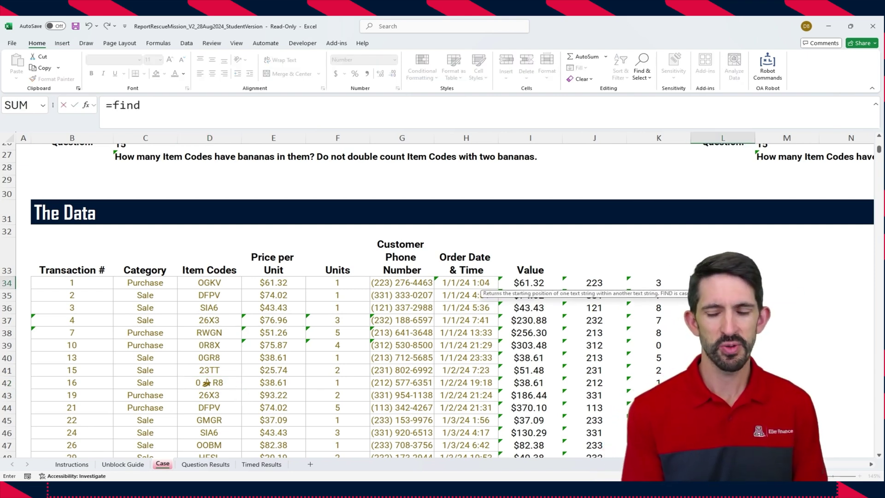
text(()
scroll(828, 291, up, 3)
click(828, 204)
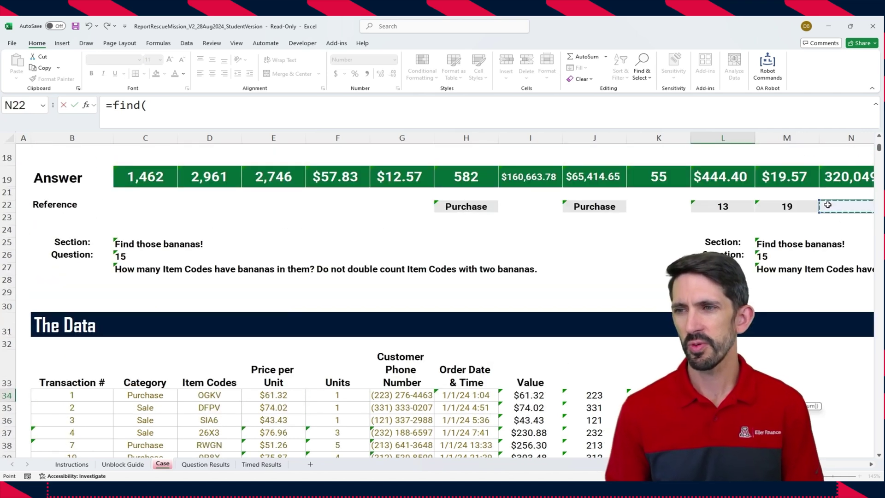
key(Right)
key(Right)
key(Right)
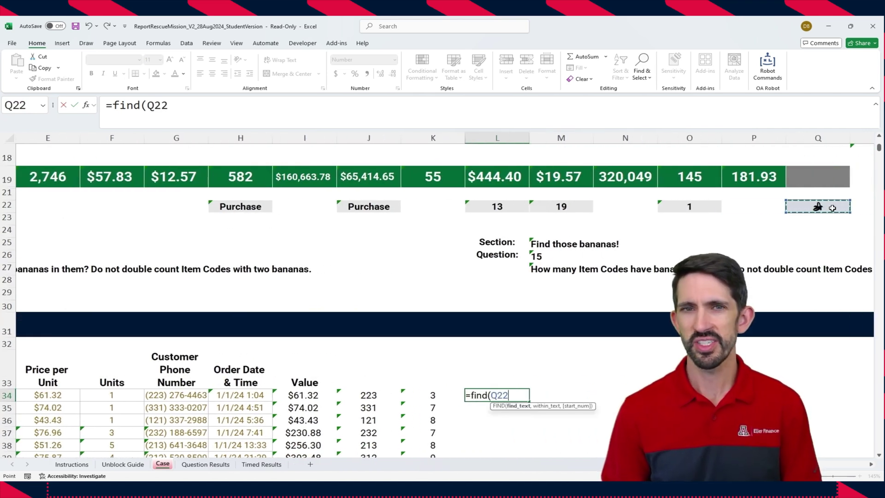
key(F4)
text(,)
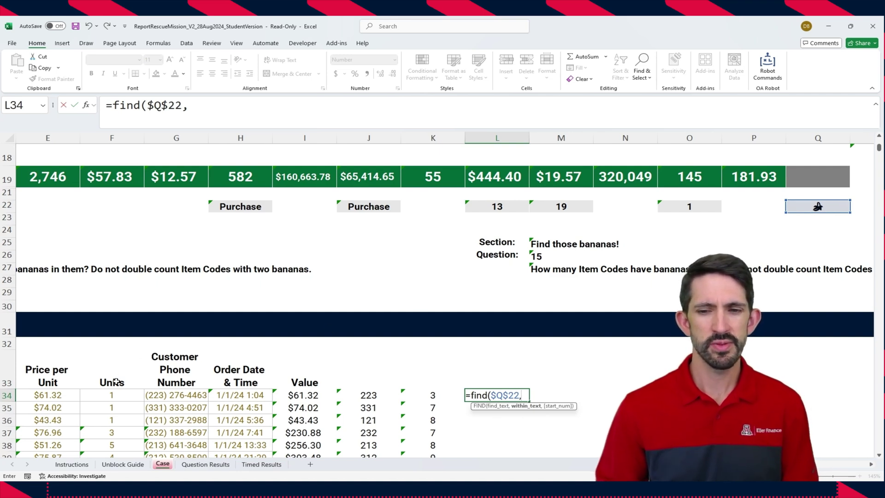
text(item)
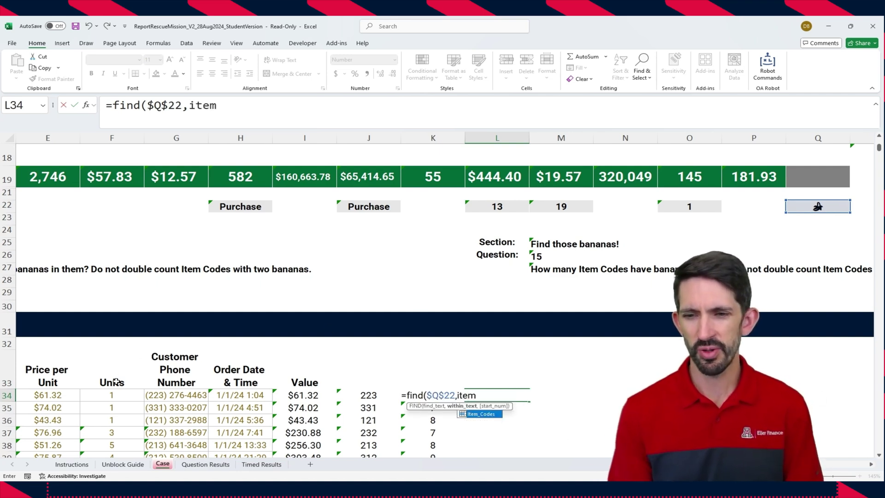
key(Tab)
text())
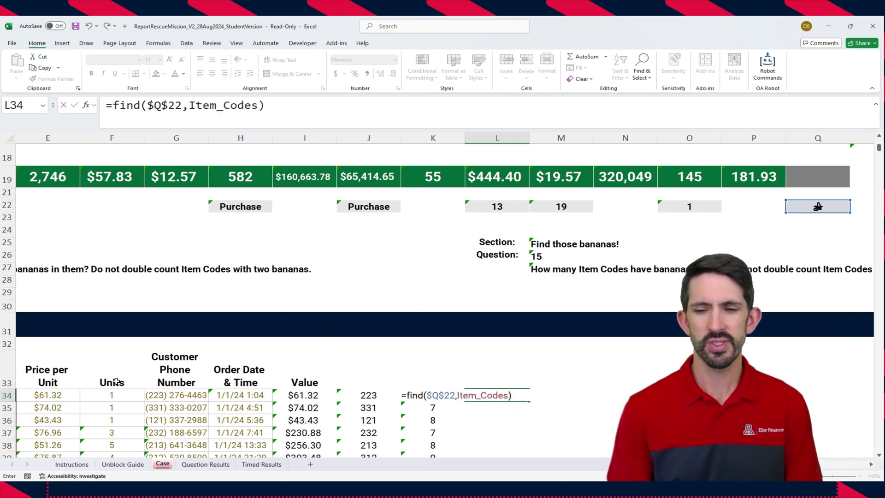
key(Return)
Inspect row 42, the one match, tracing it back to the item code in D42.
scroll(235, 401, down, 2)
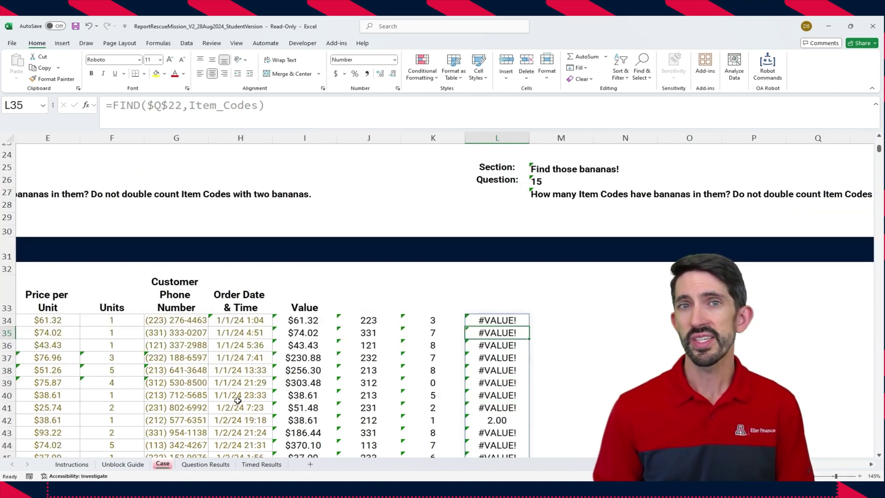
scroll(180, 385, down, 1)
scroll(187, 383, down, 1)
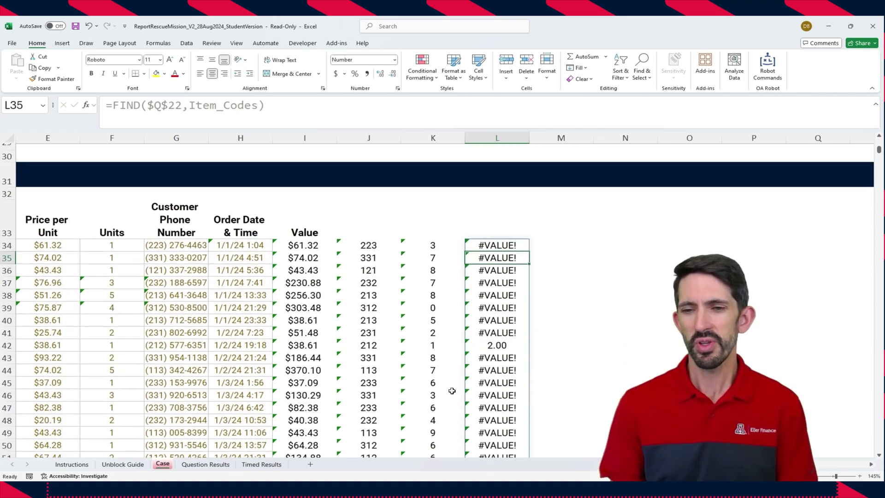
click(507, 346)
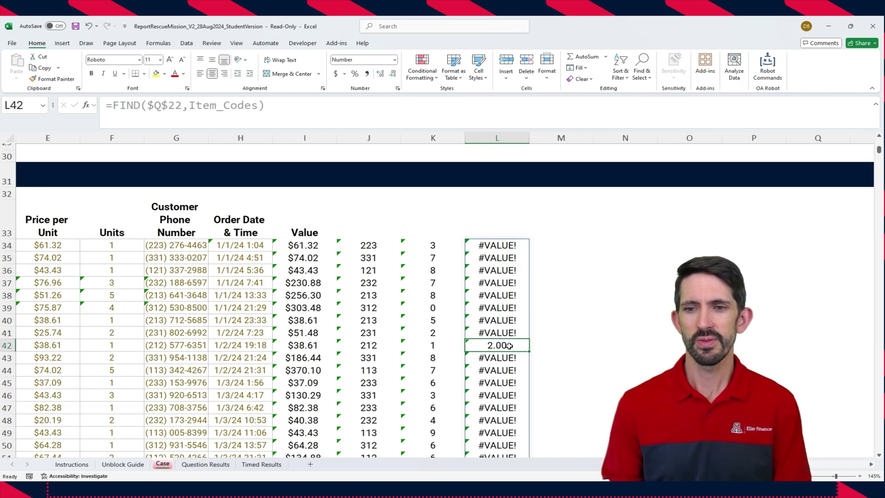
key(Left)
key(ctrl+Left)
key(Right)
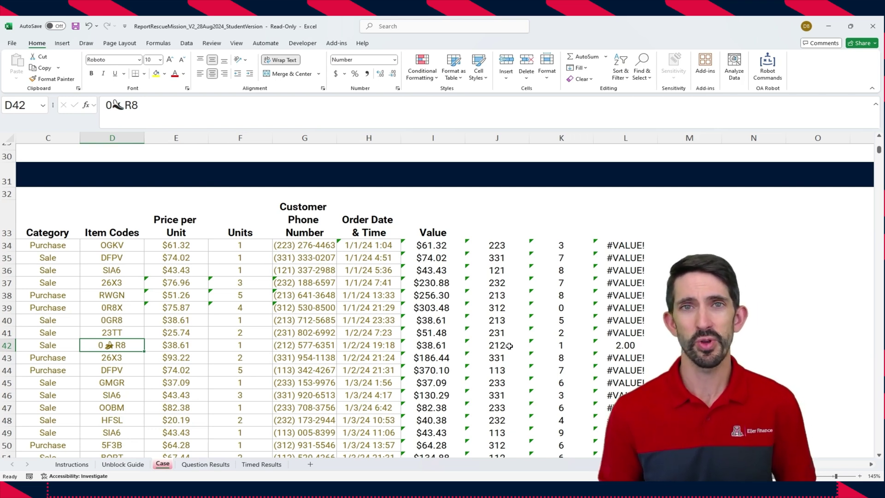
Wrap the L34 formula as =IFERROR(FIND($Q$22,Item_Codes),"") so non-matches show blank.
click(616, 247)
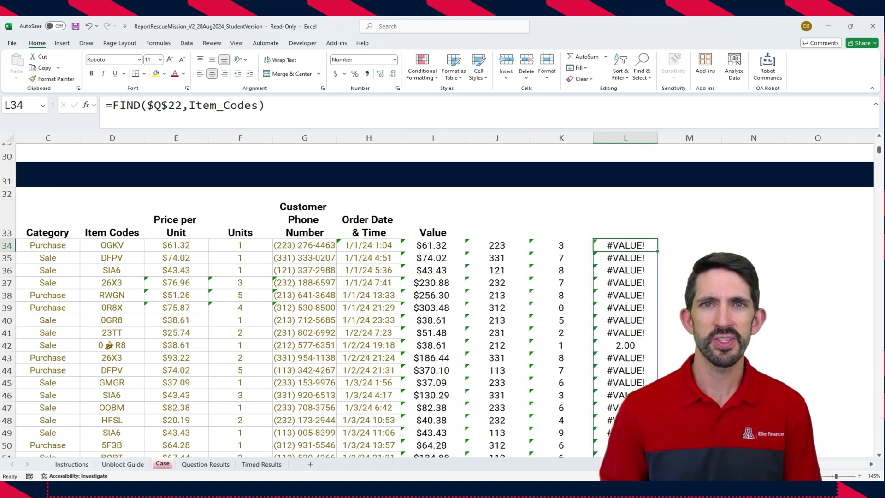
click(114, 105)
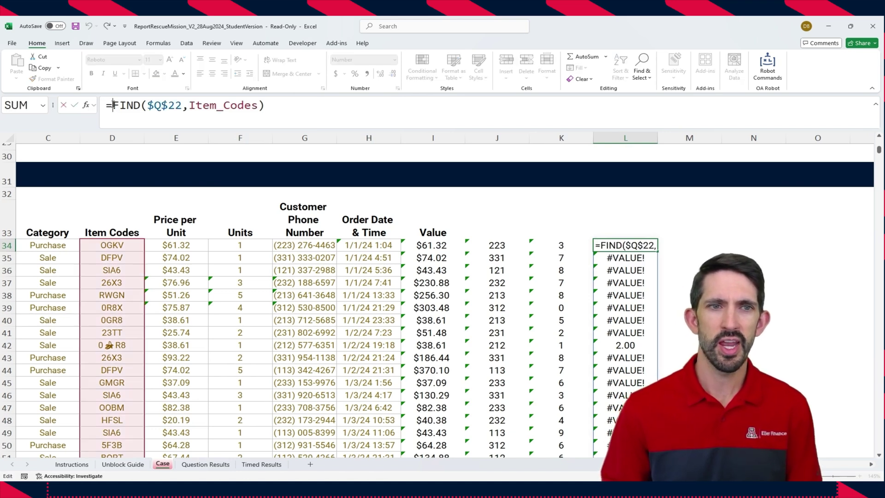
text(iferror()
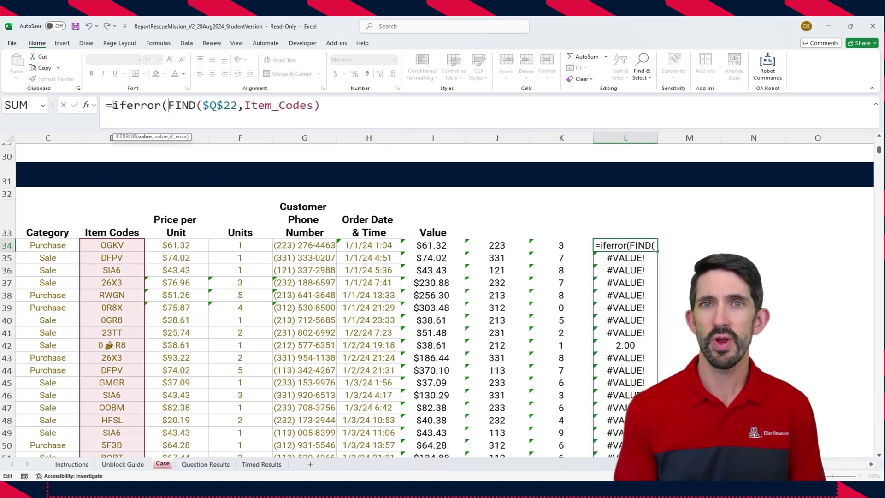
click(356, 106)
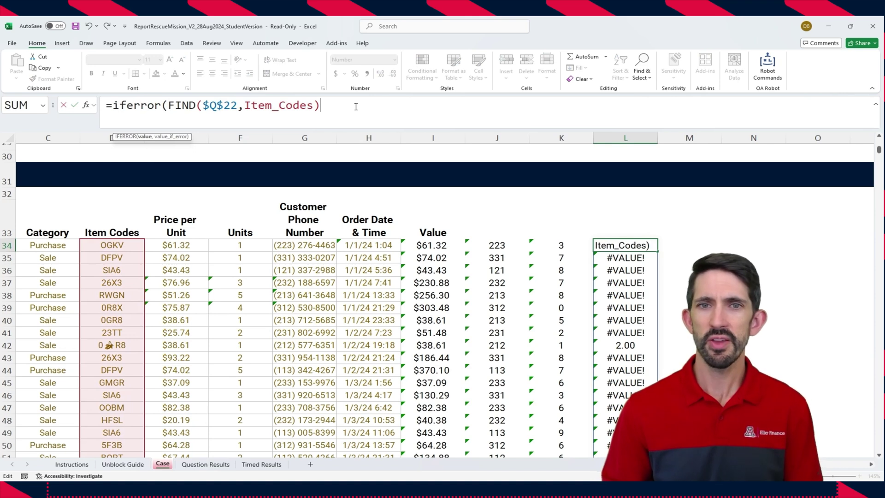
text(,0)
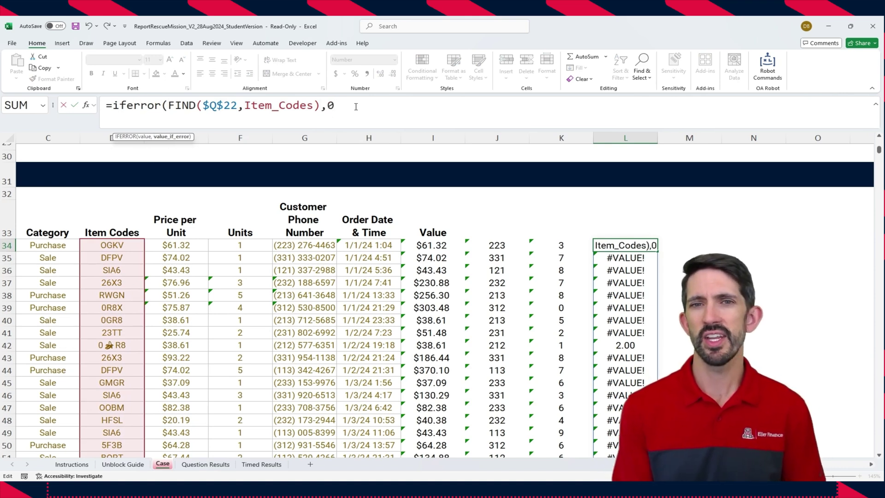
text())
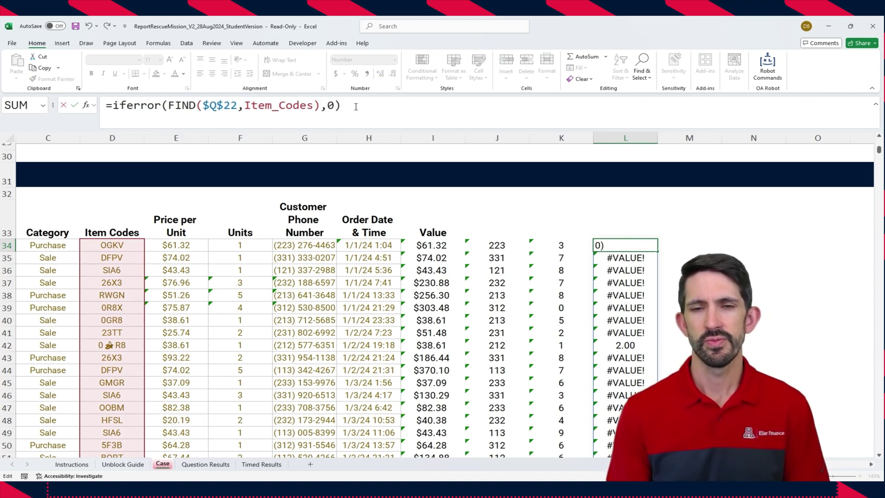
key(BackSpace)
key(BackSpace)
text(""))
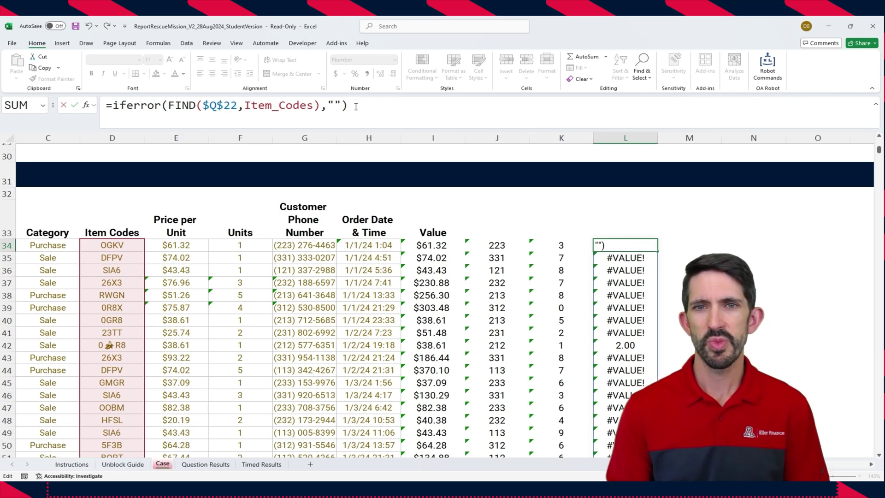
key(ctrl+Return)
key(Right)
key(Right)
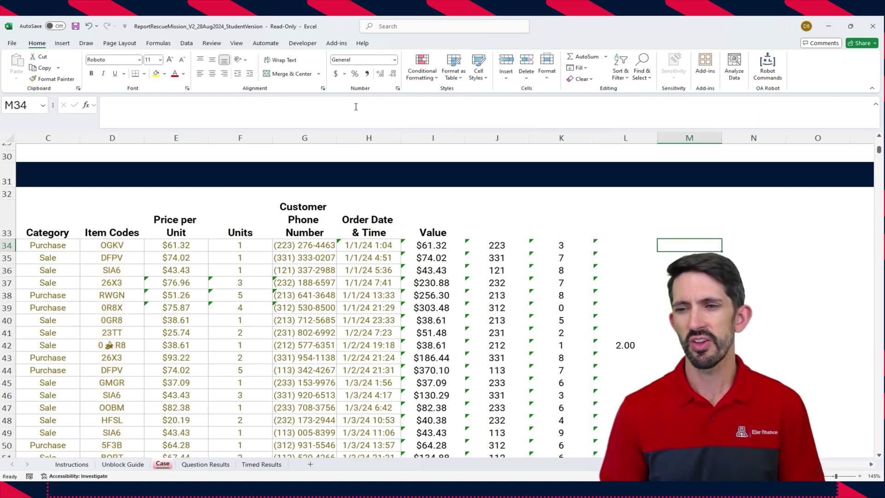
key(ctrl+Up)
Answer question 15 with =COUNT(L34#), then dismiss both congratulation messages to view the 767-second result.
key(Right)
key(Right)
key(Right)
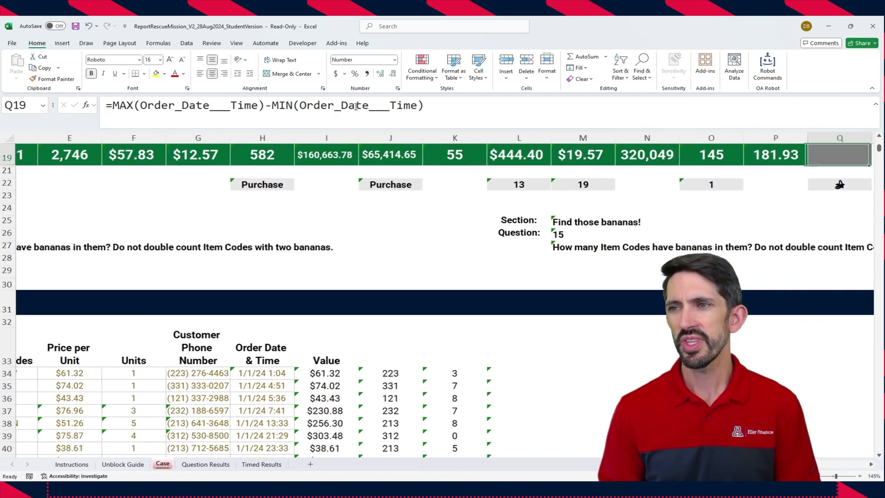
text(=count()
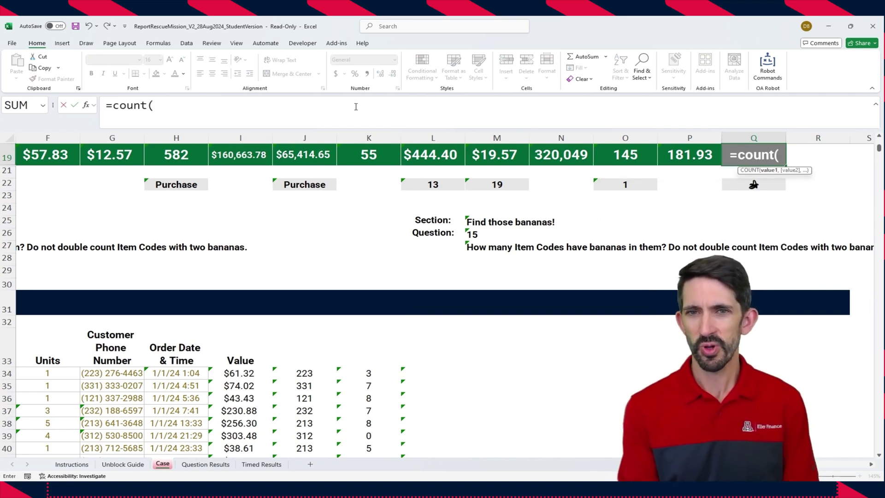
text(l34)
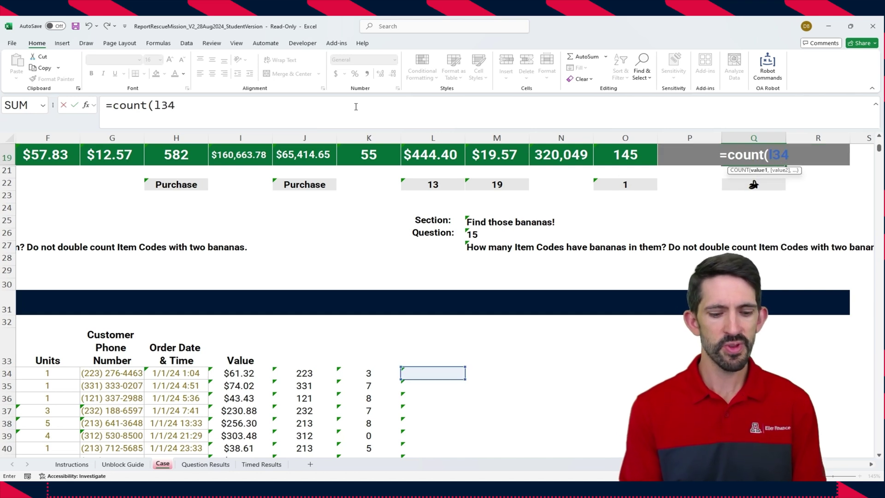
text(#))
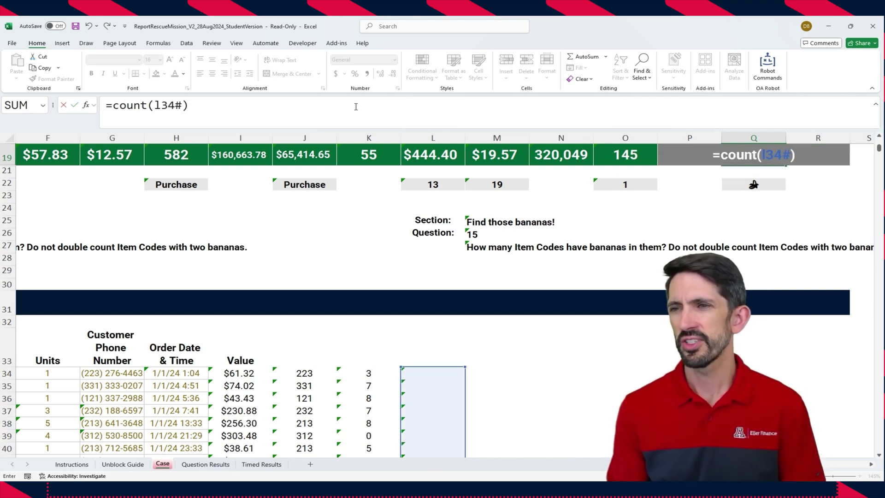
key(Return)
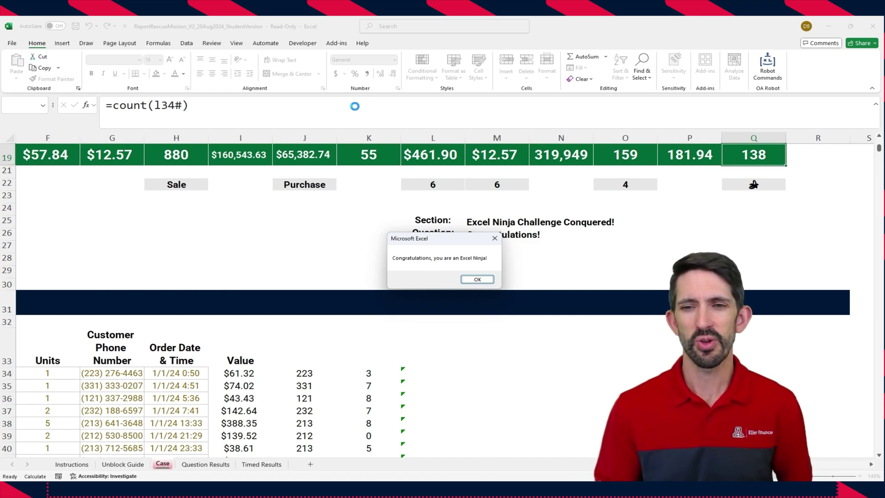
key(Return)
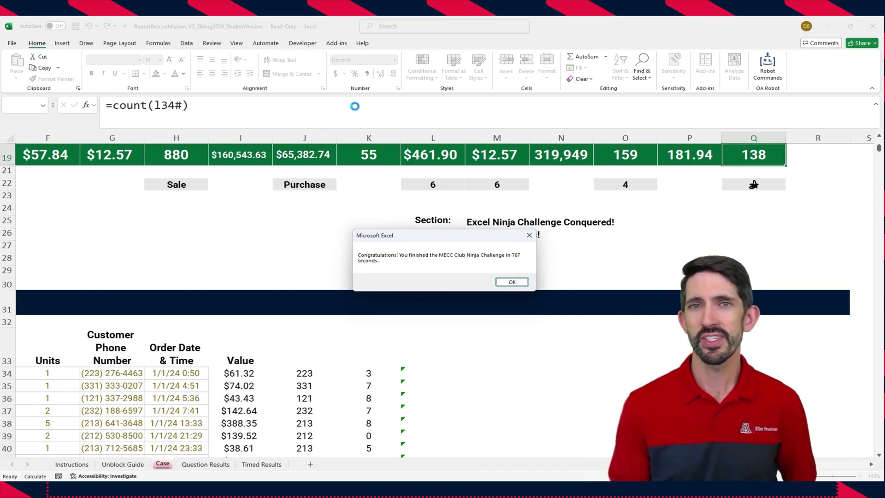
key(Return)
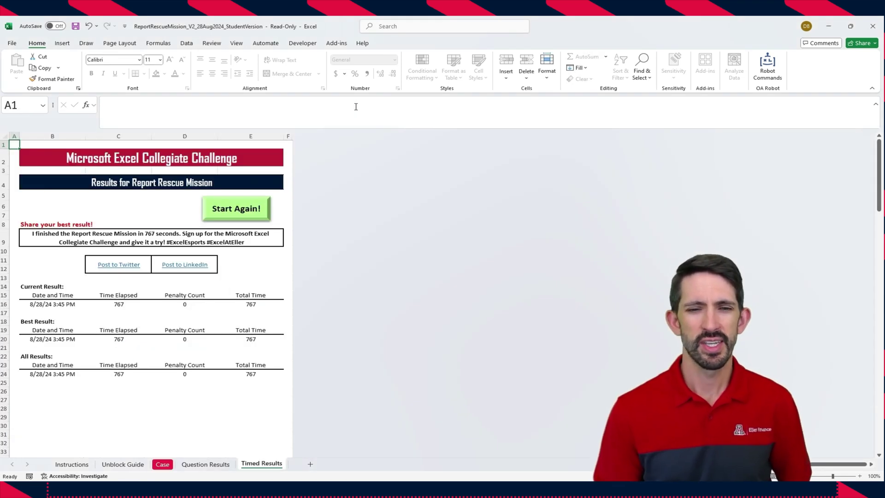